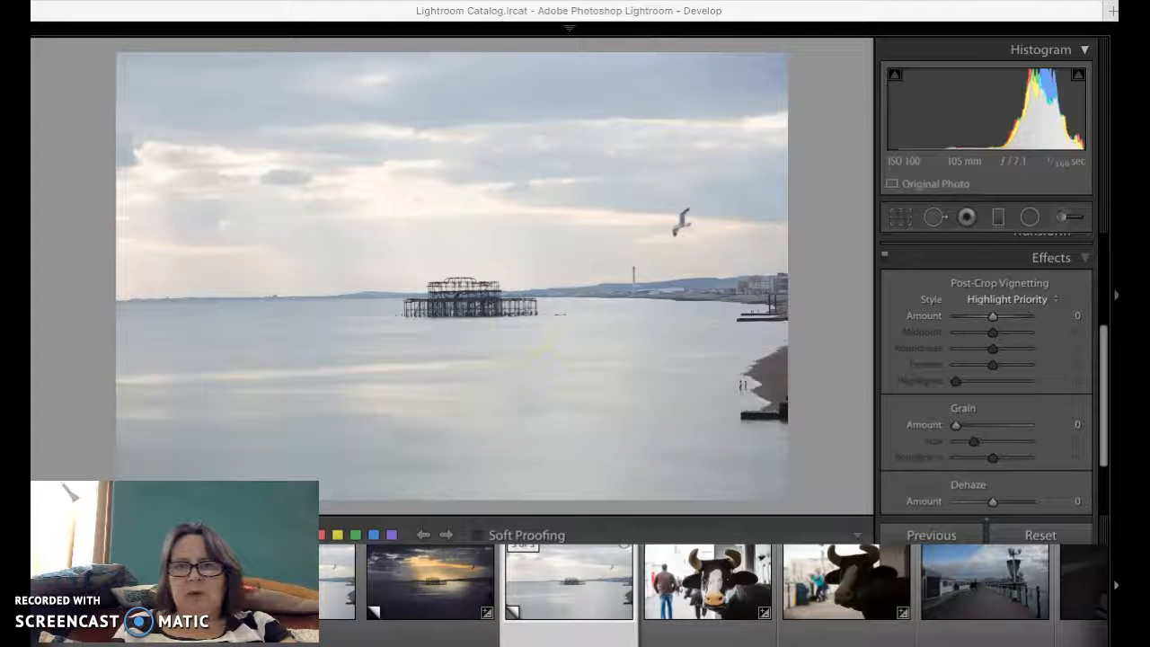
# Cycle the photo's info overlay through the date and size view and the exposure data view, and hide it.
pyautogui.press('i')
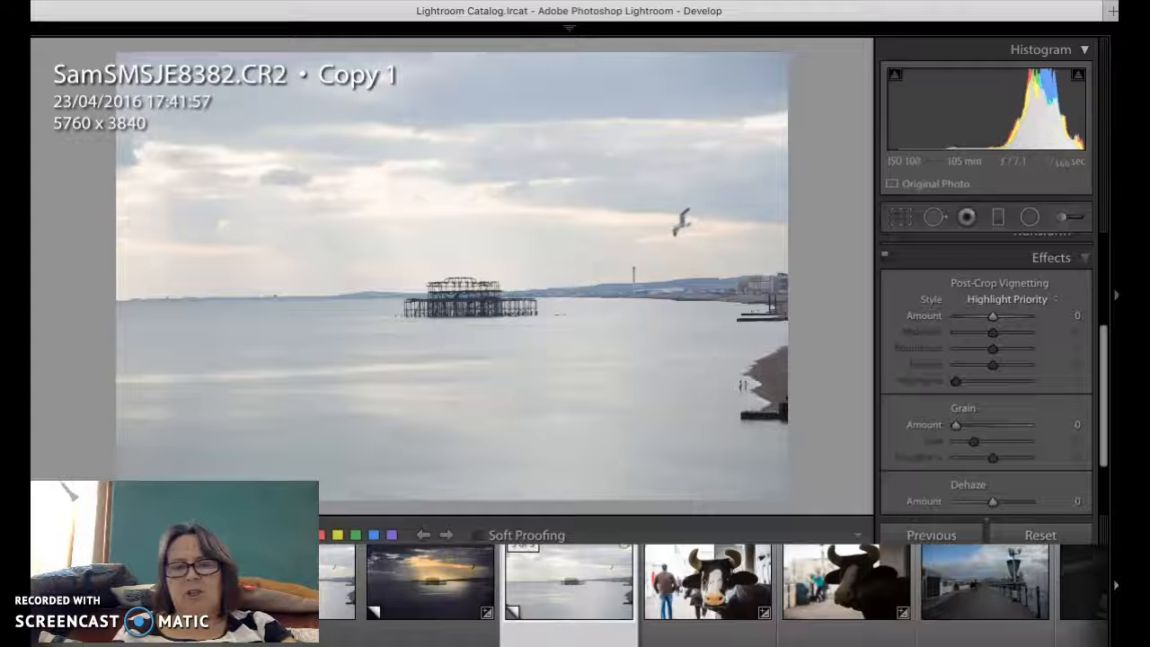
pyautogui.press('i')
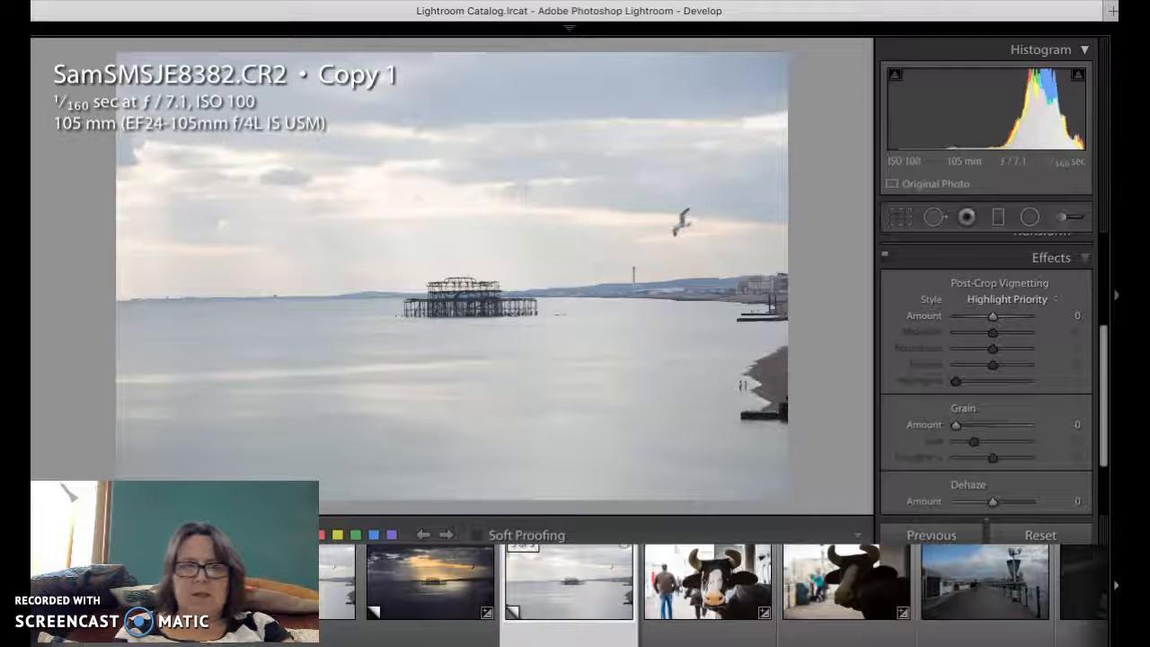
pyautogui.press('i')
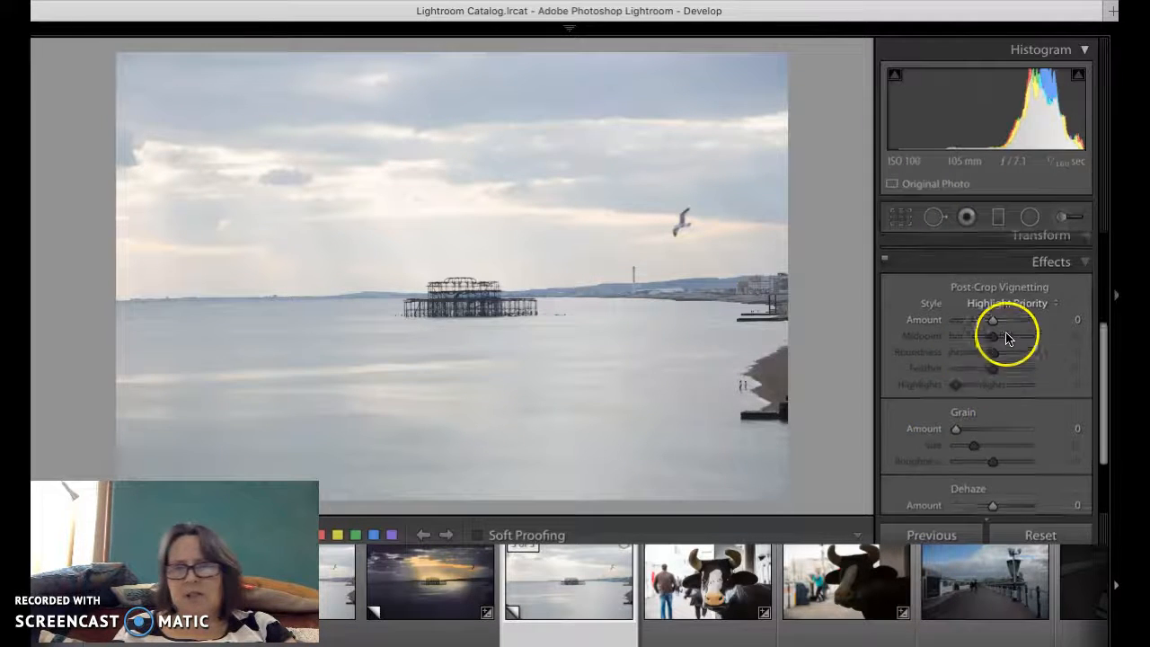
# Try the Auto white balance on the pier photo and return it to As Shot.
pyautogui.scroll(5, 1008, 333)
pyautogui.click(1042, 259)
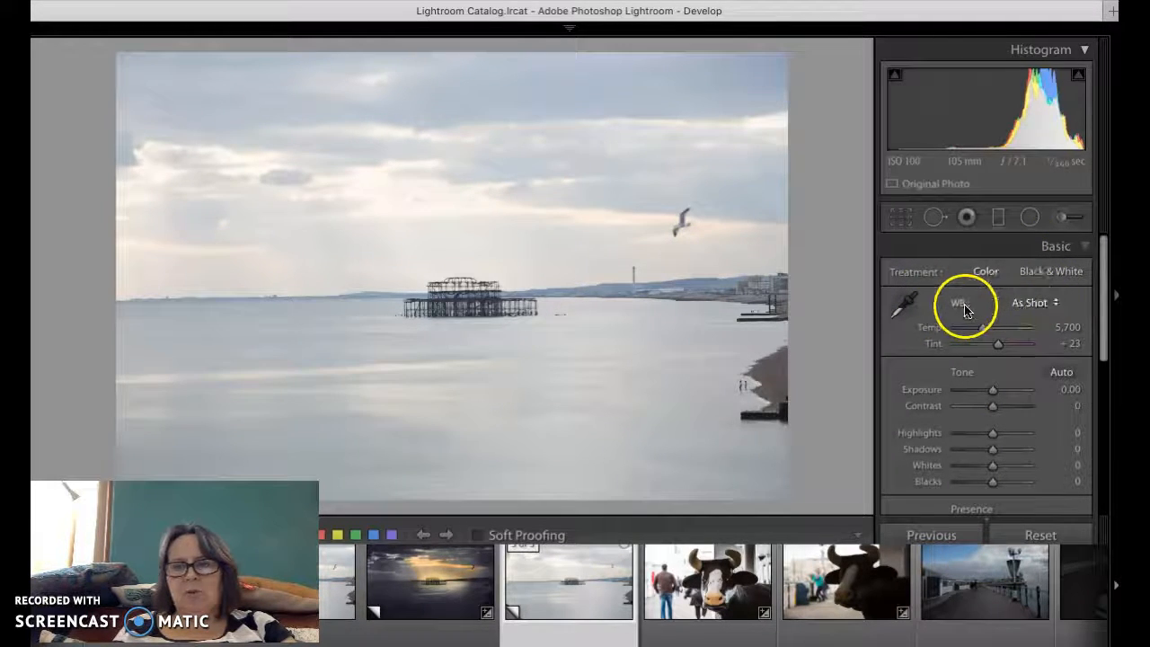
pyautogui.click(1028, 302)
pyautogui.click(1032, 313)
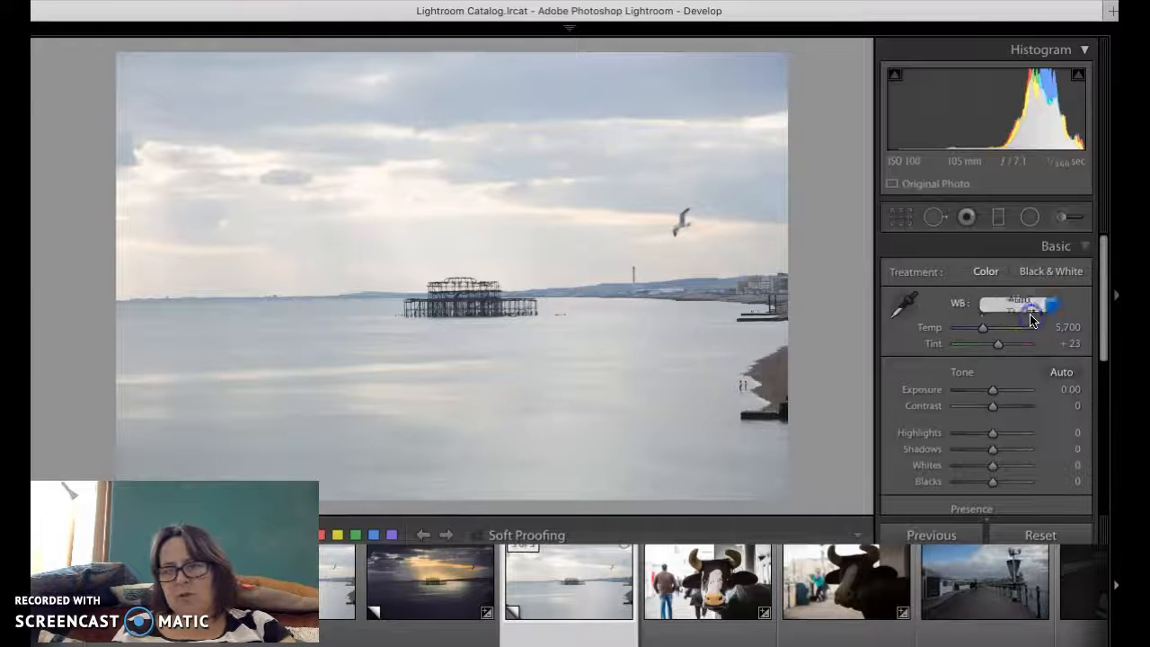
pyautogui.click(1034, 302)
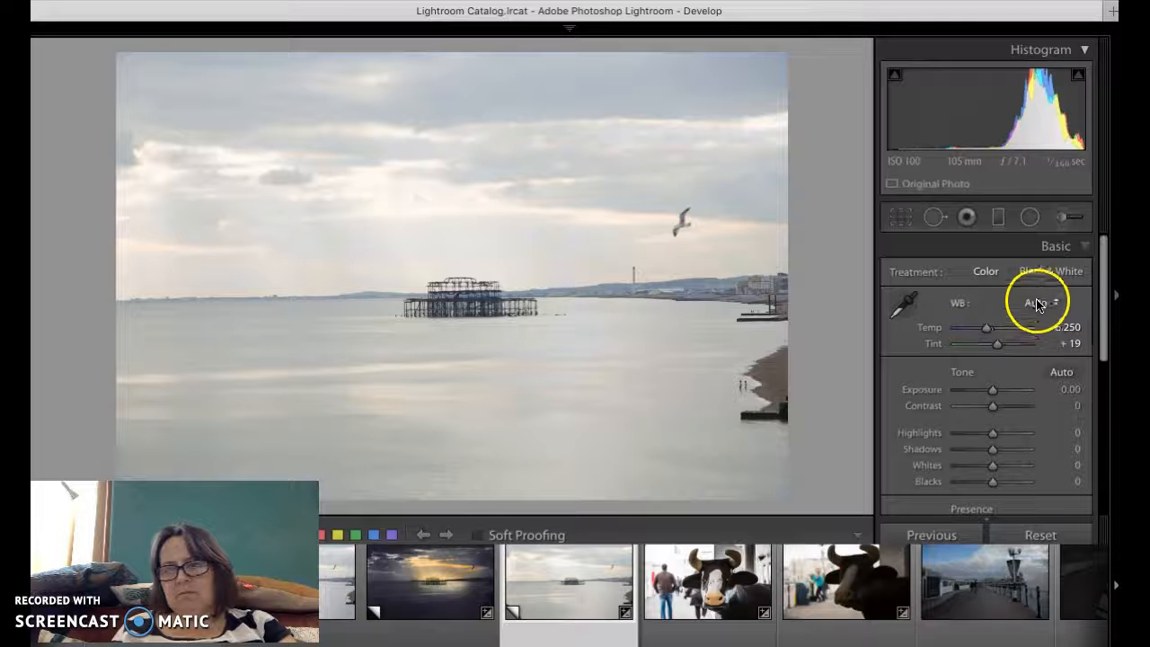
pyautogui.click(1038, 289)
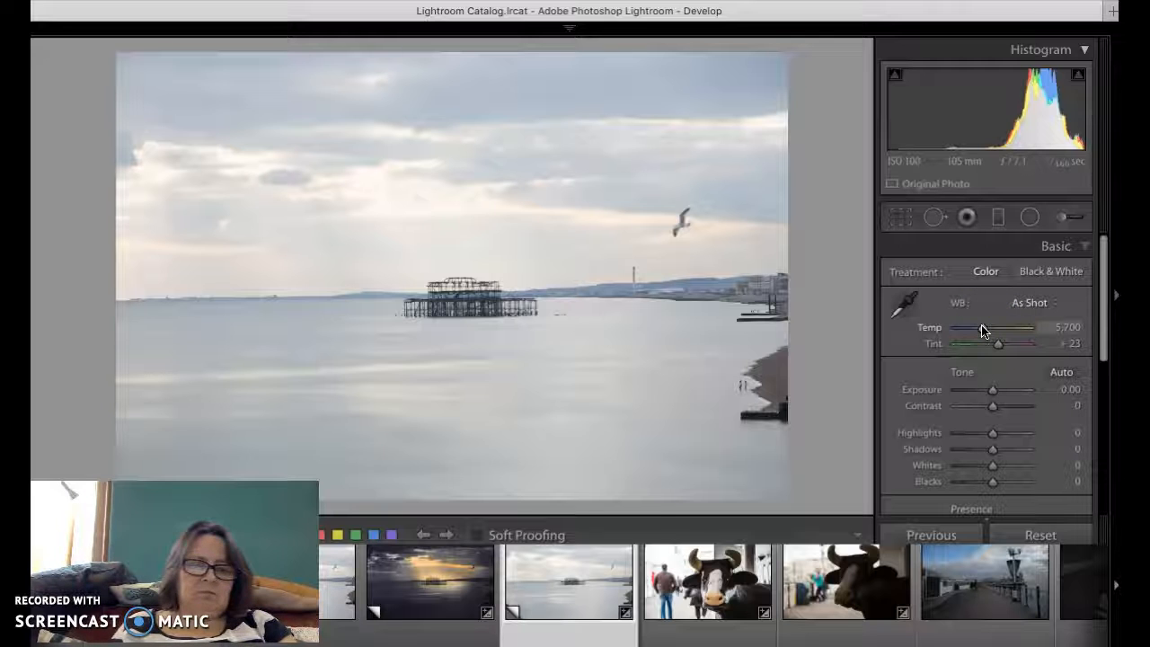
# Cool the pier photo by lowering the white balance temperature to 3,700.
pyautogui.moveTo(977, 329); pyautogui.dragTo(968, 328)
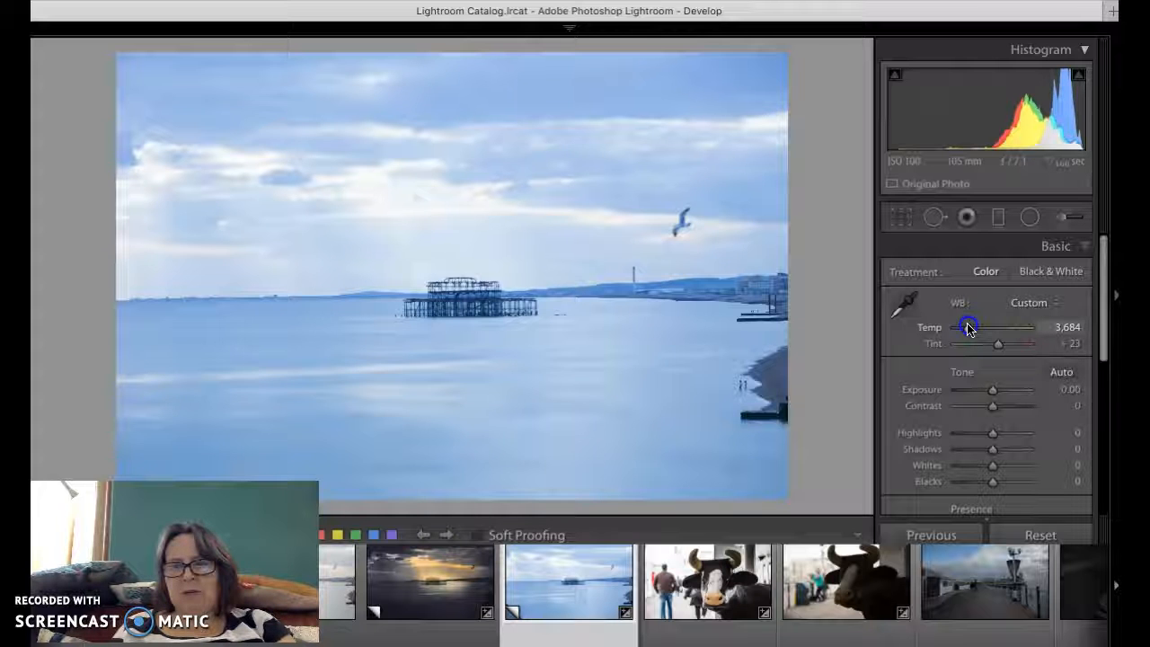
pyautogui.moveTo(969, 328); pyautogui.dragTo(967, 328)
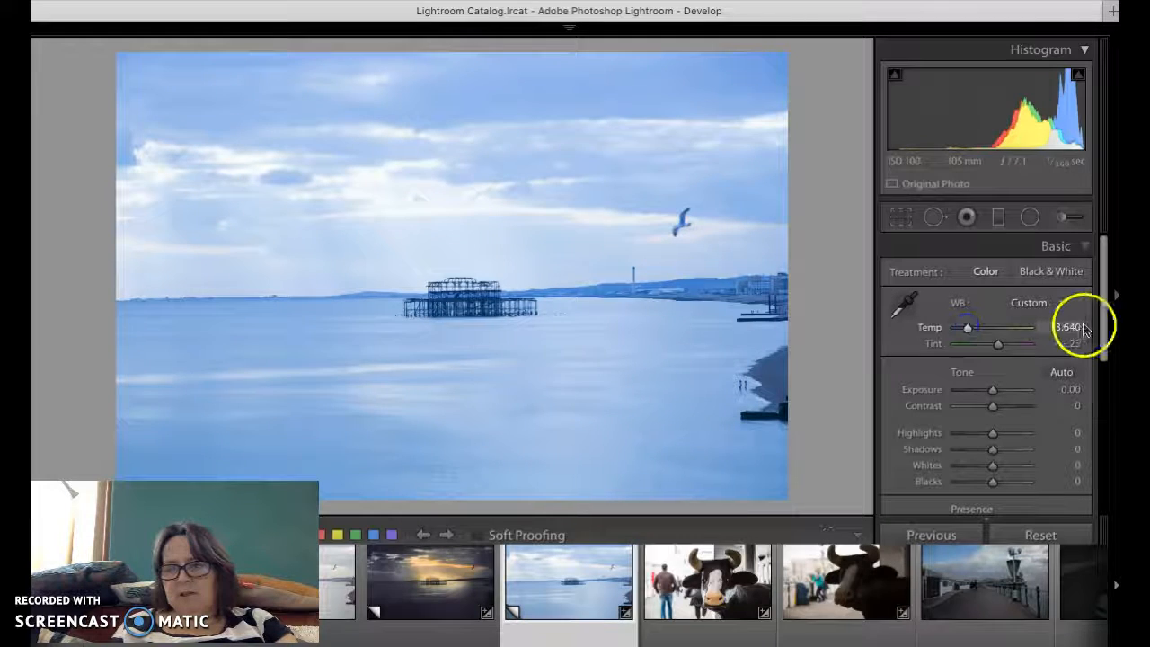
pyautogui.click(1067, 326)
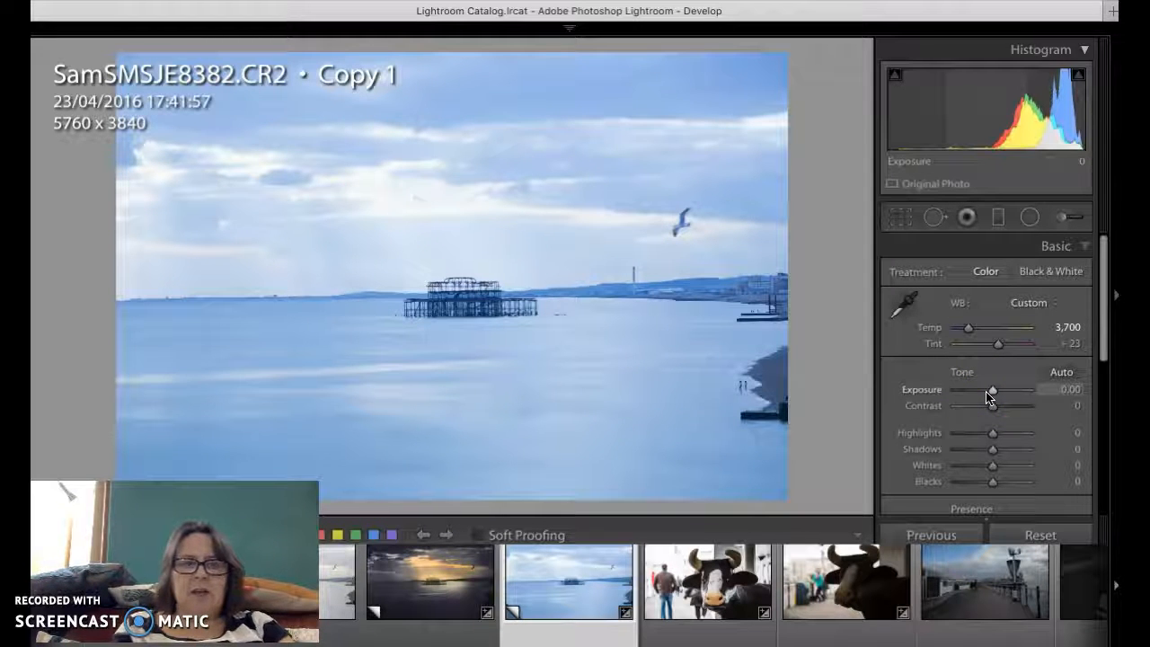
# Switch the info overlay to the shutter, aperture and lens data, and set the photo's exposure to -1.00.
pyautogui.press('i')
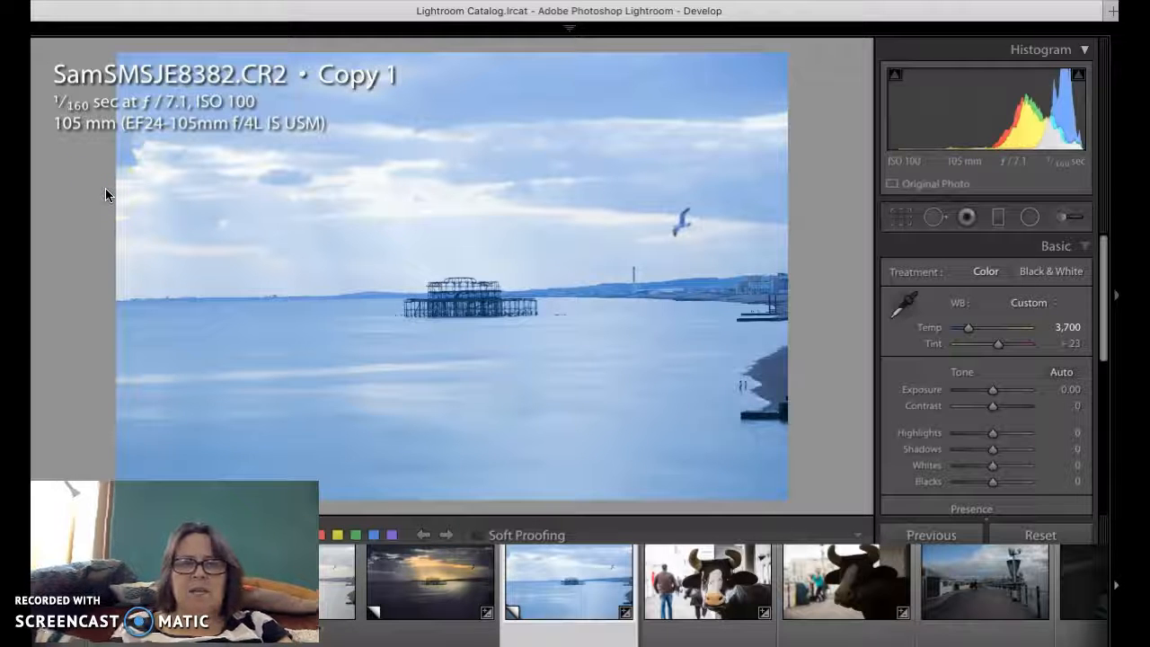
pyautogui.click(925, 393)
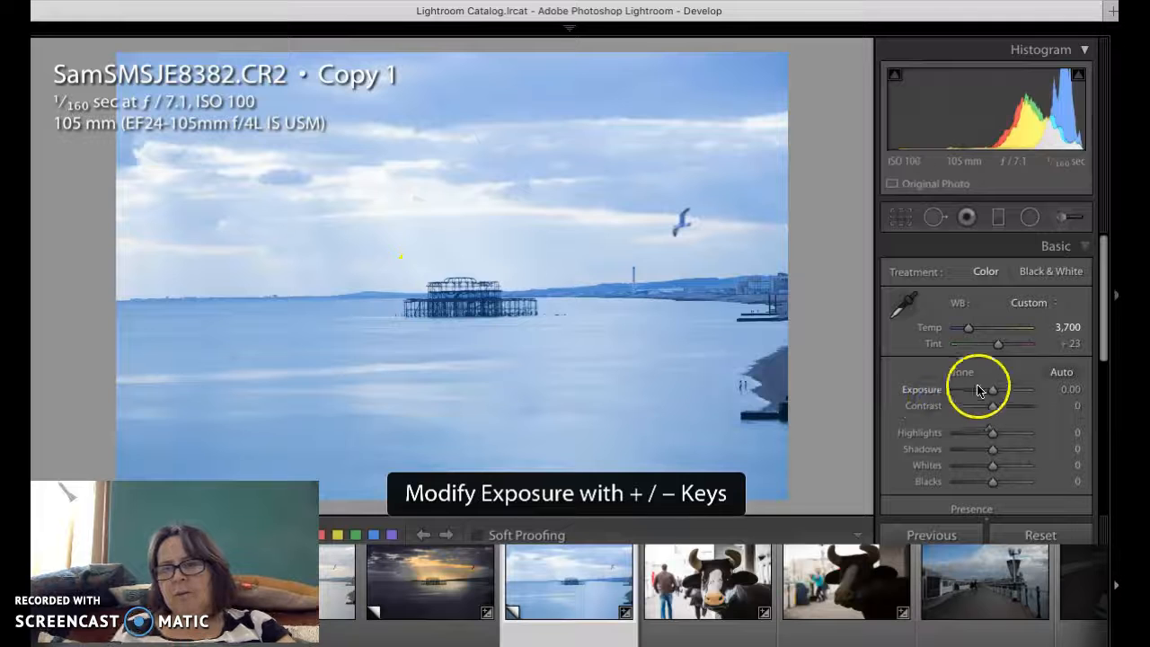
pyautogui.click(1066, 389)
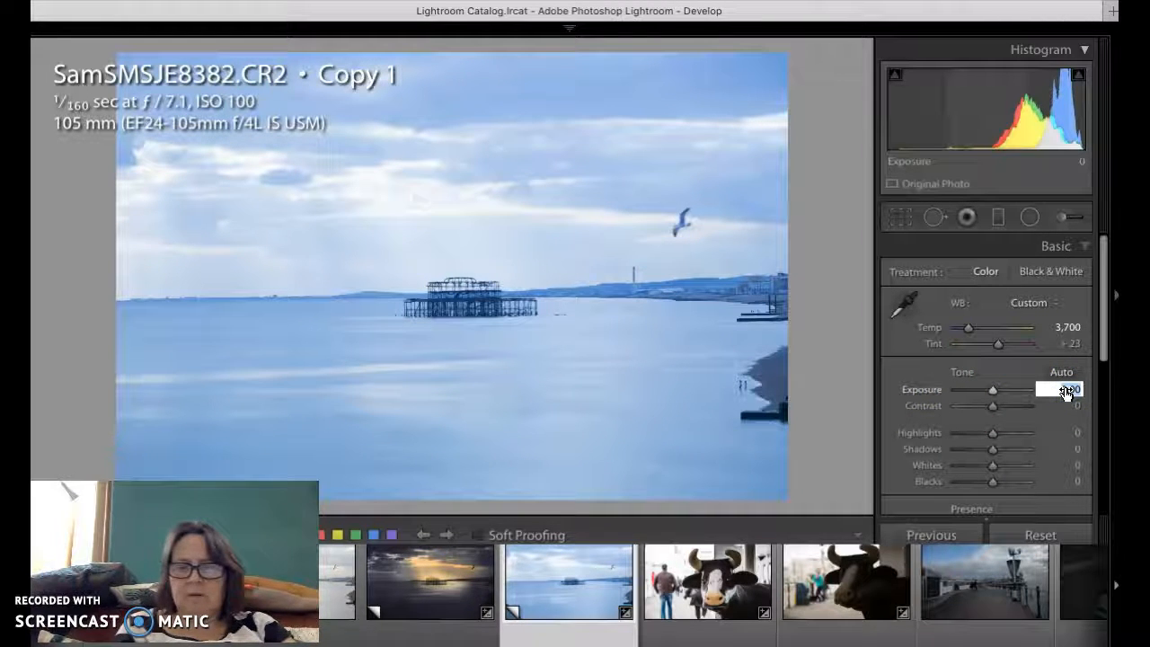
pyautogui.write('-1')
pyautogui.press('Return')
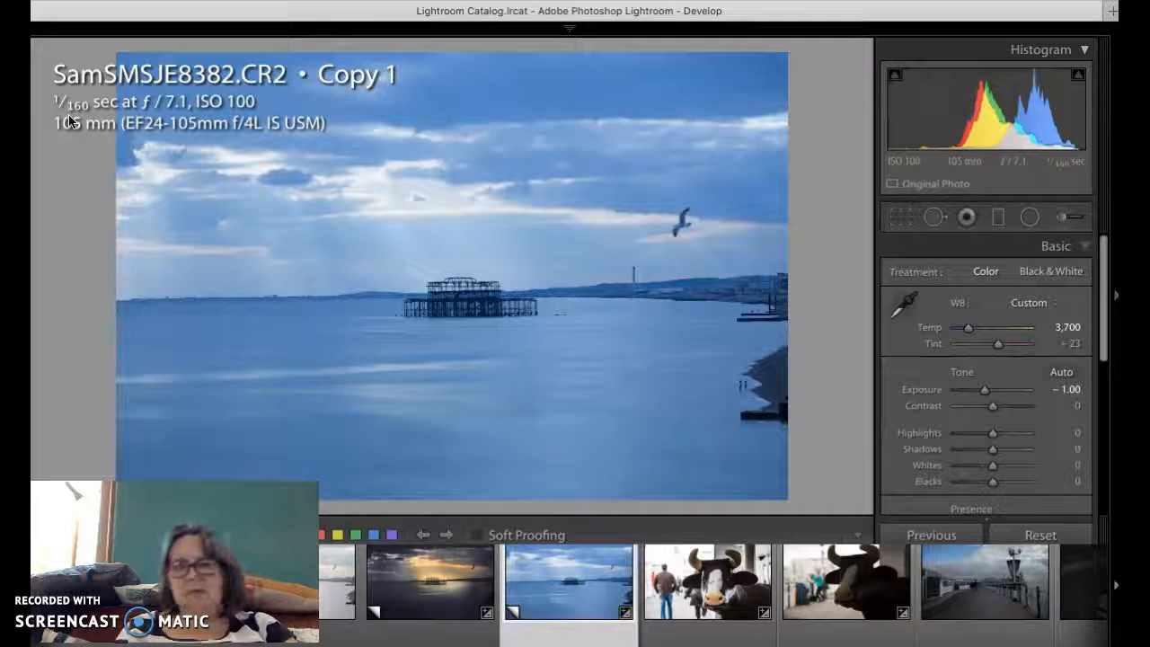
# Try exposure values of -1.85 and +2.00 on the pier photo.
pyautogui.click(984, 393)
pyautogui.moveTo(985, 393); pyautogui.dragTo(980, 392)
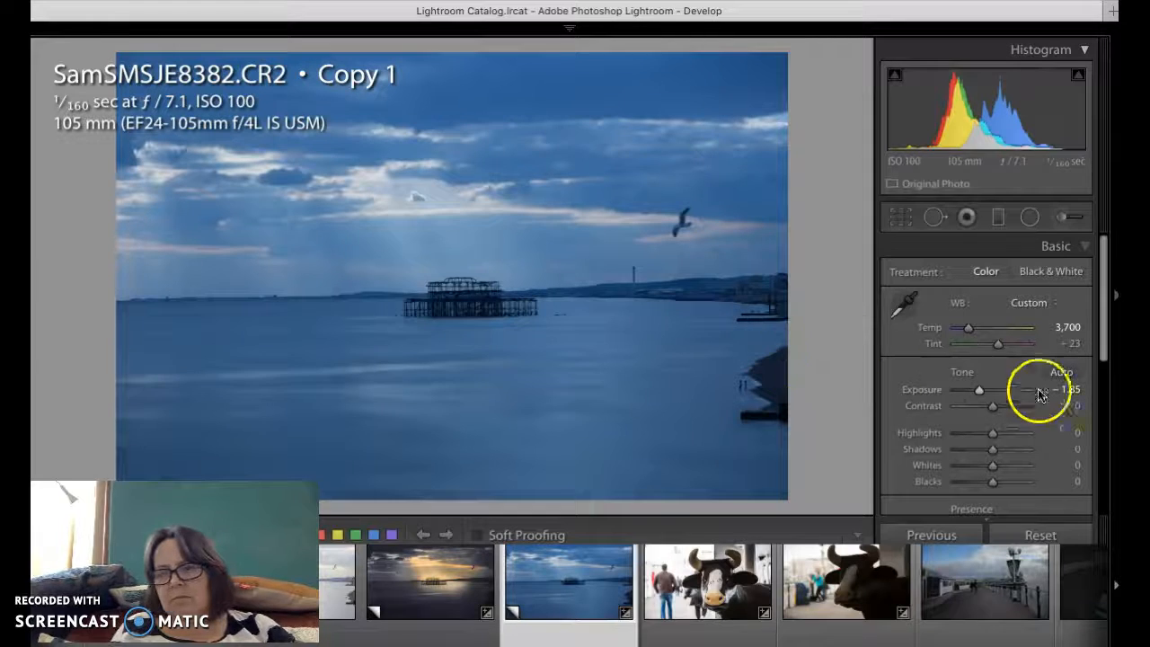
pyautogui.moveTo(980, 392); pyautogui.dragTo(979, 391)
pyautogui.click(1073, 393)
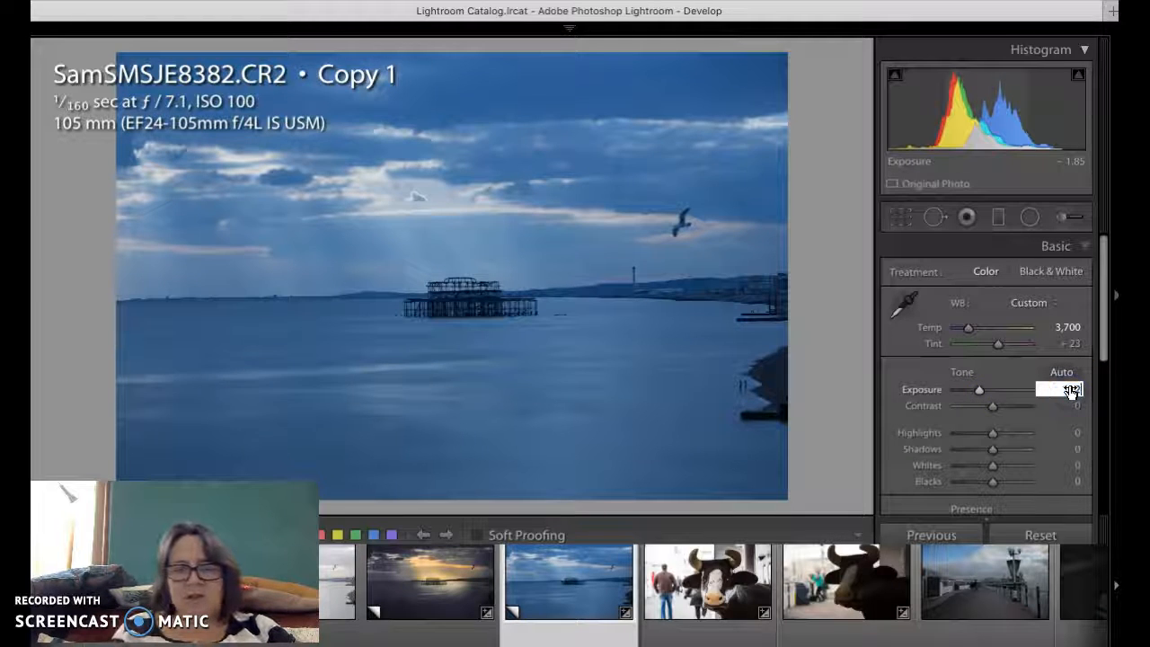
pyautogui.write('2')
pyautogui.press('Return')
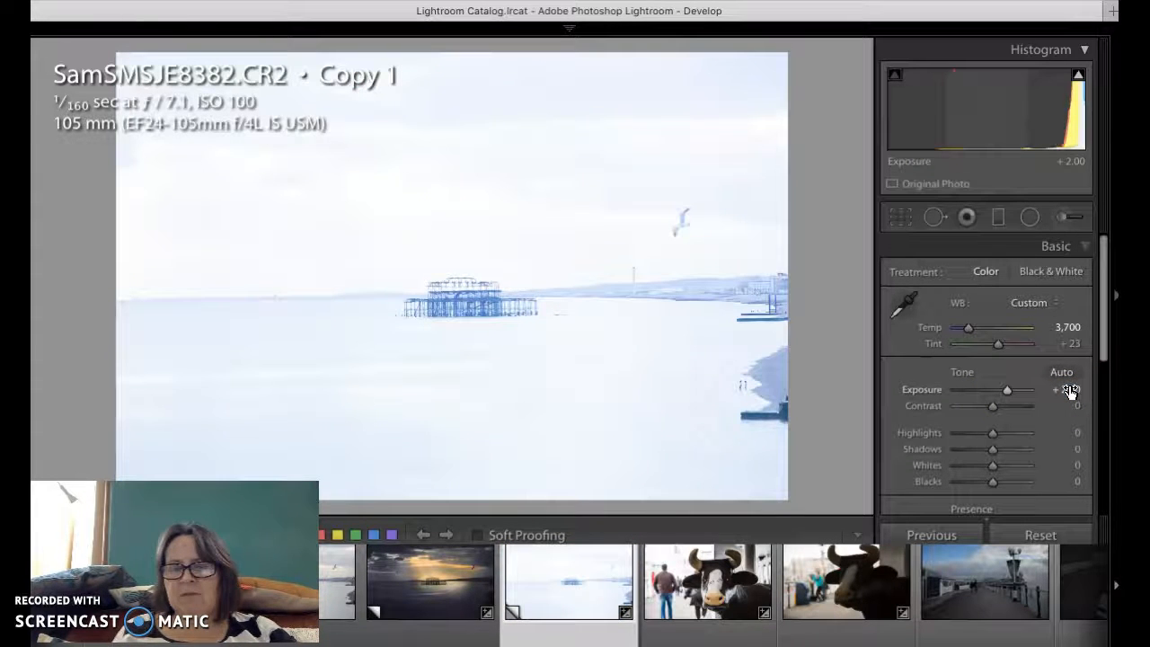
pyautogui.press('-')
pyautogui.press('2')
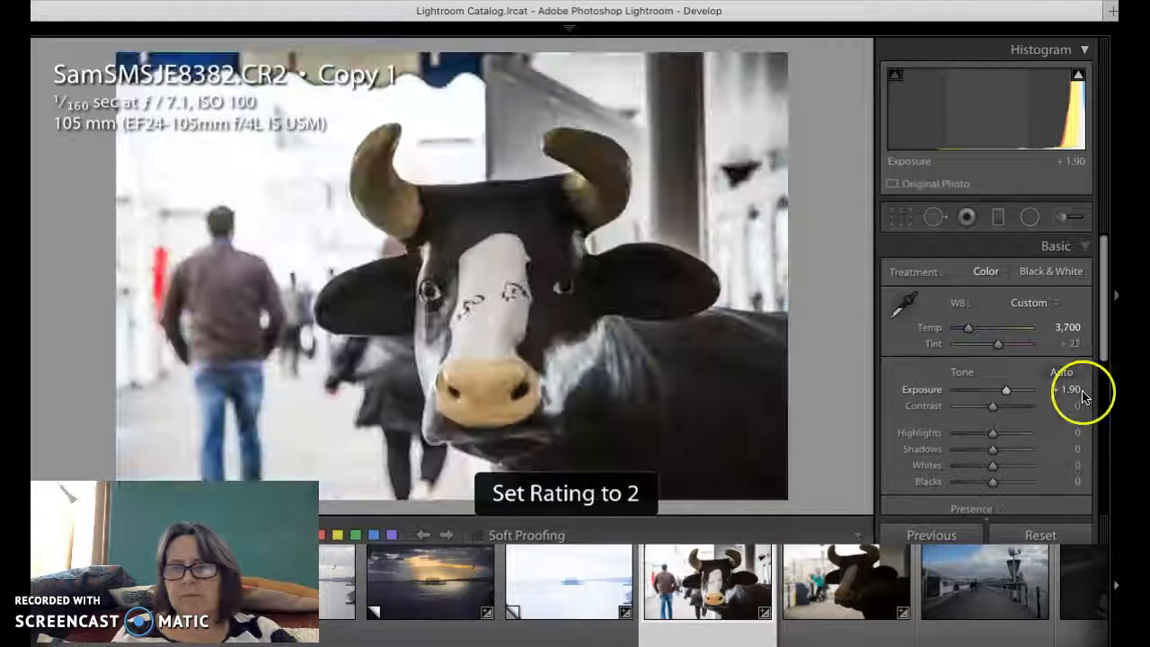
pyautogui.click(1070, 392)
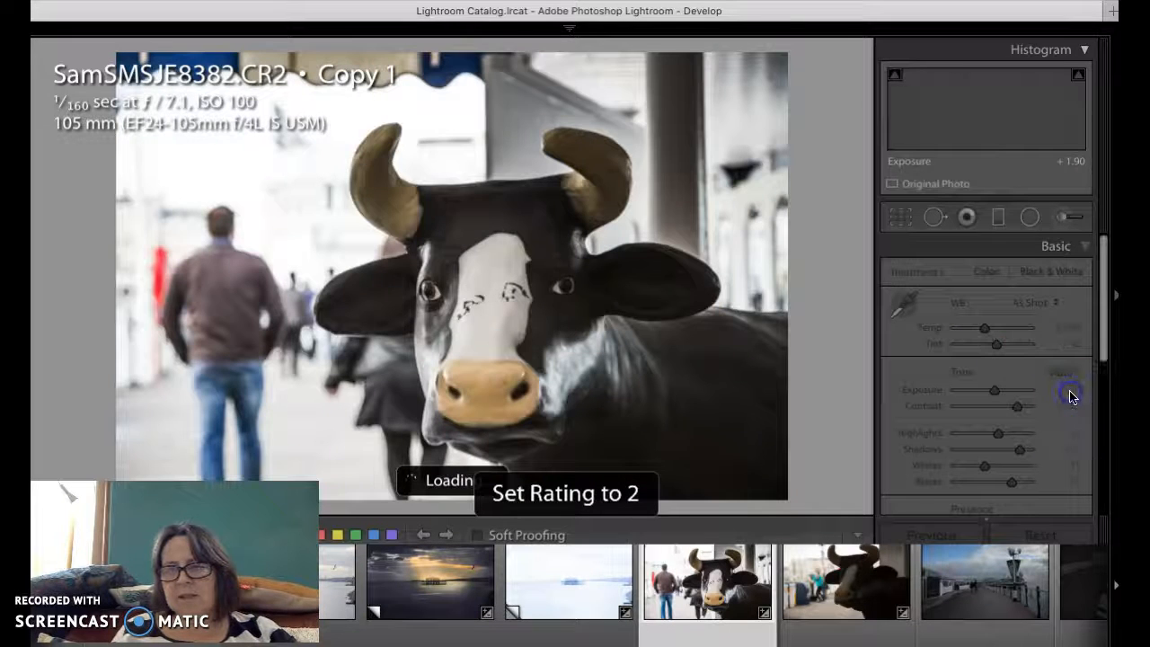
pyautogui.click(556, 605)
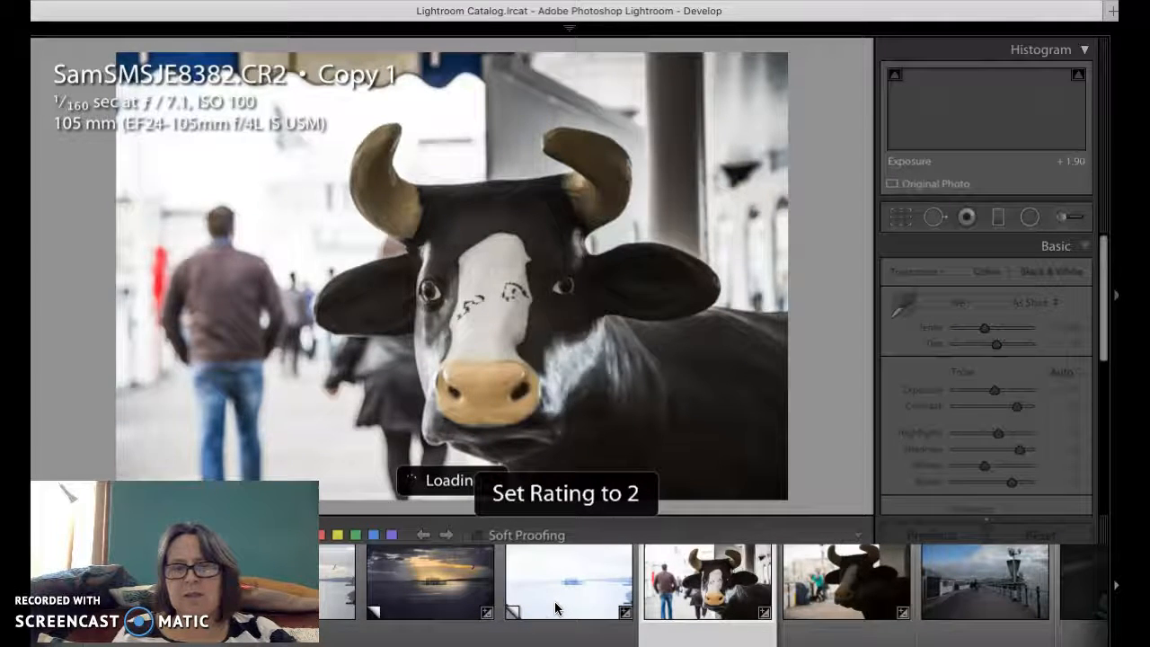
pyautogui.press('0')
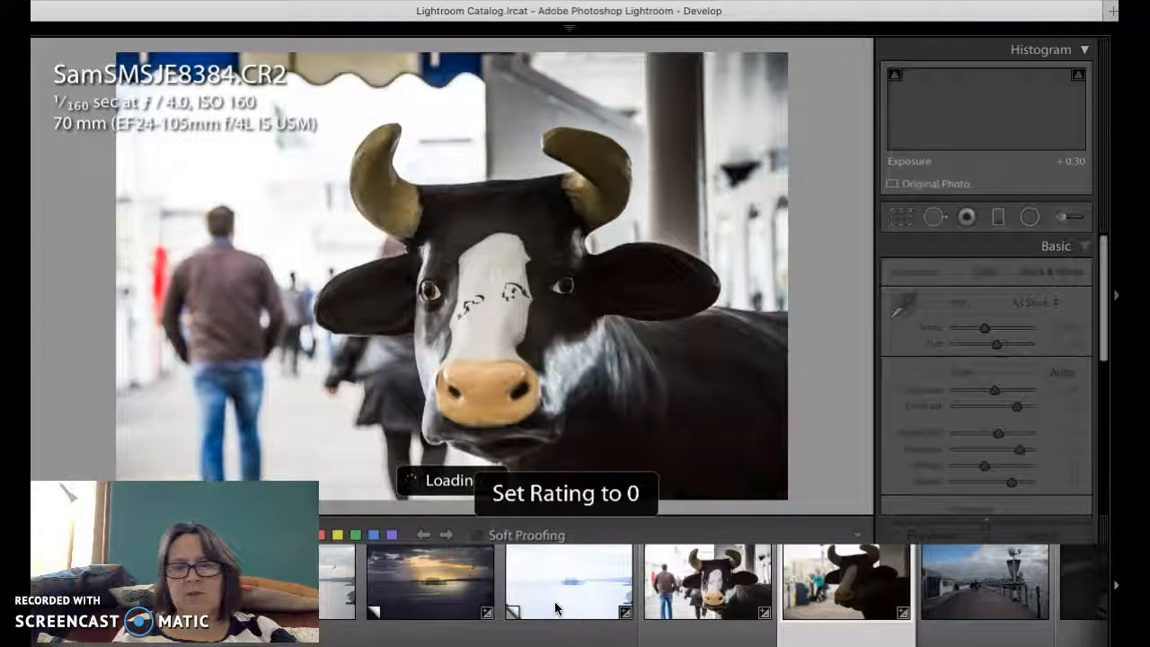
pyautogui.press('0')
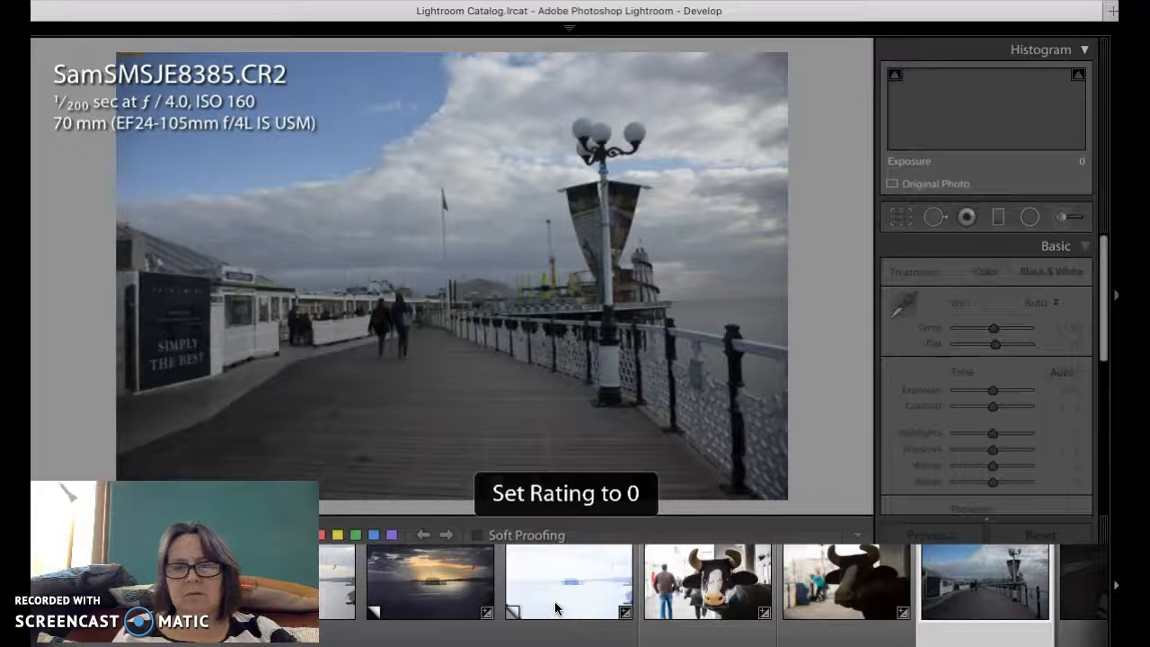
# Return to the virtual copy of the pier photo and set its exposure to -2.00.
pyautogui.click(555, 609)
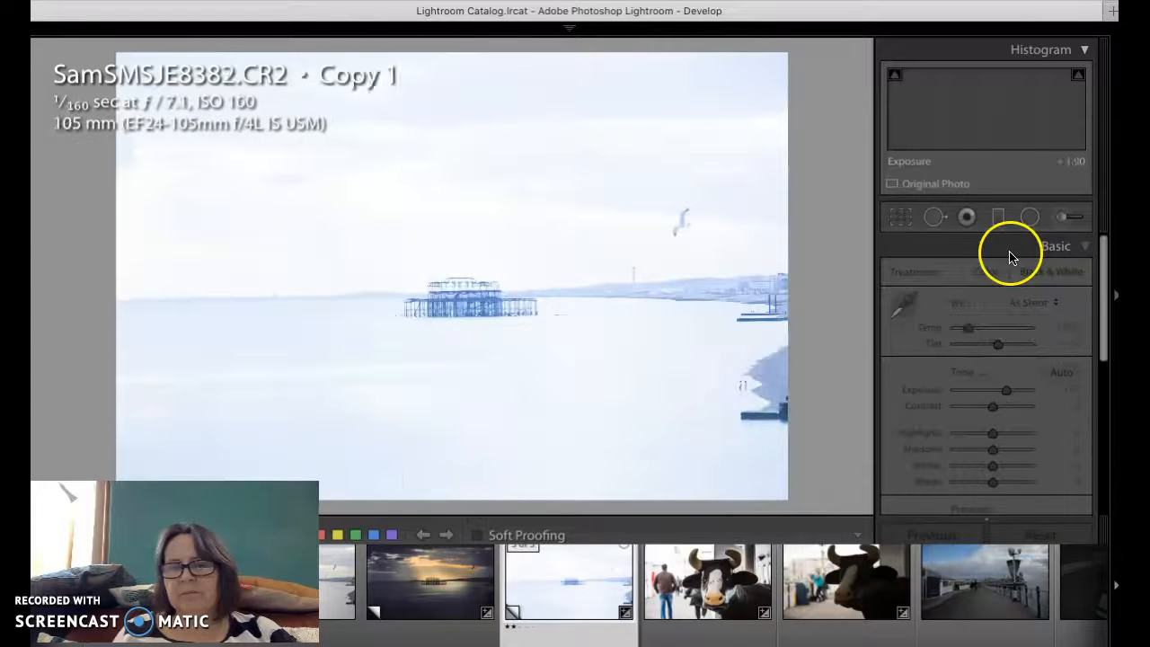
pyautogui.click(1066, 389)
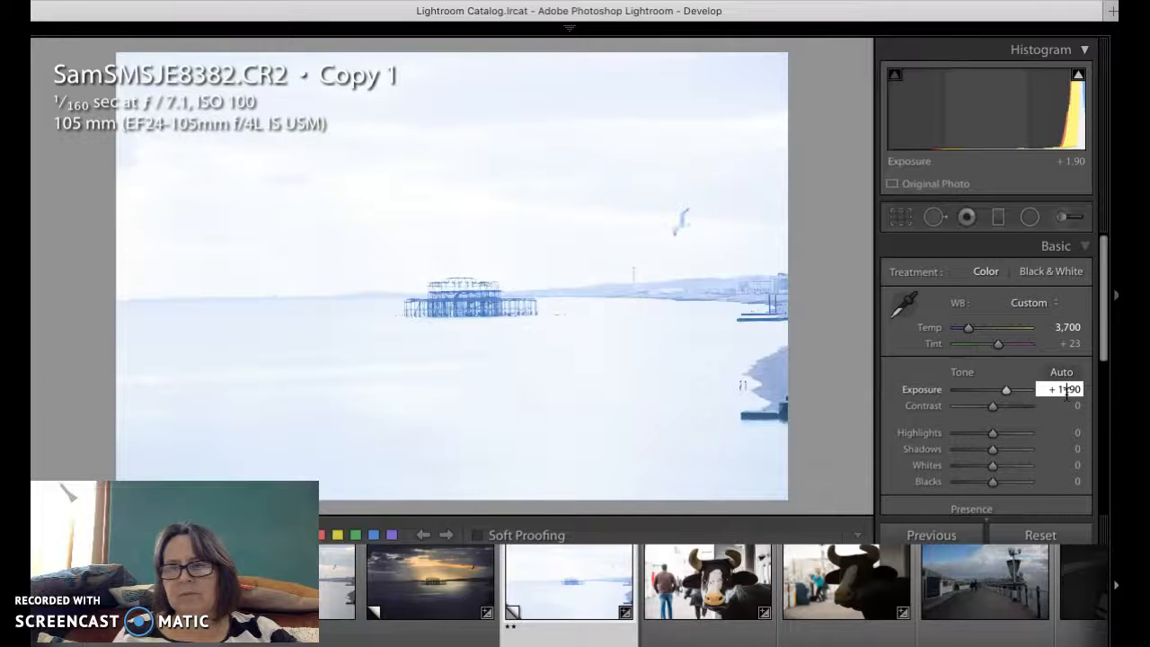
pyautogui.write('1')
pyautogui.press('Return')
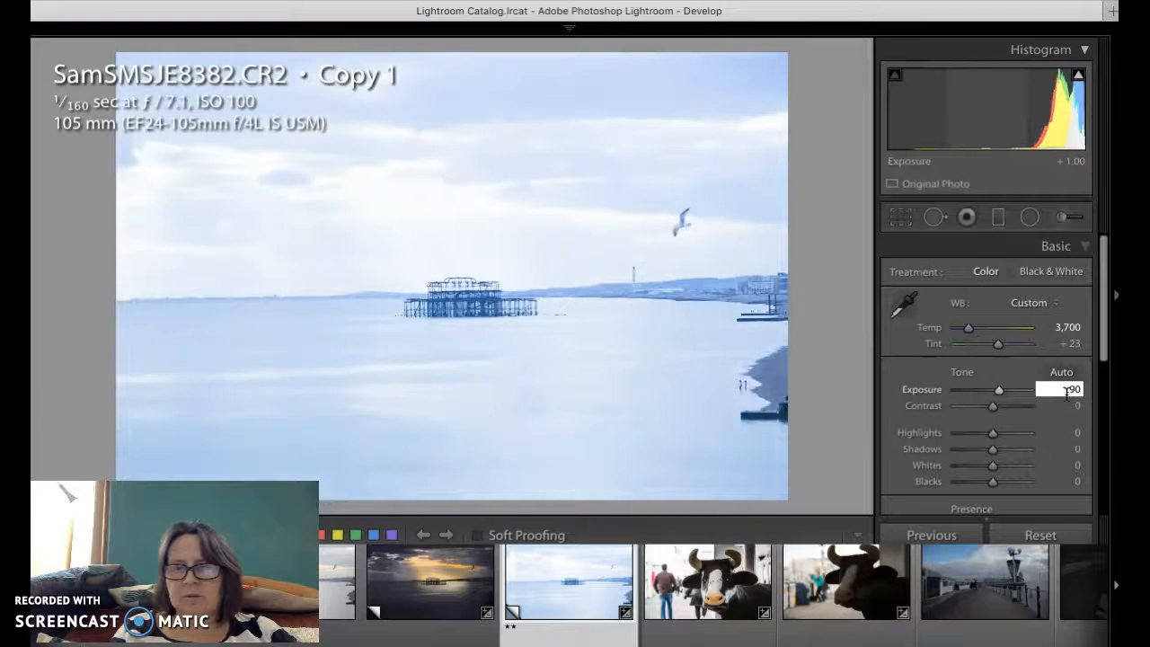
pyautogui.write('-2')
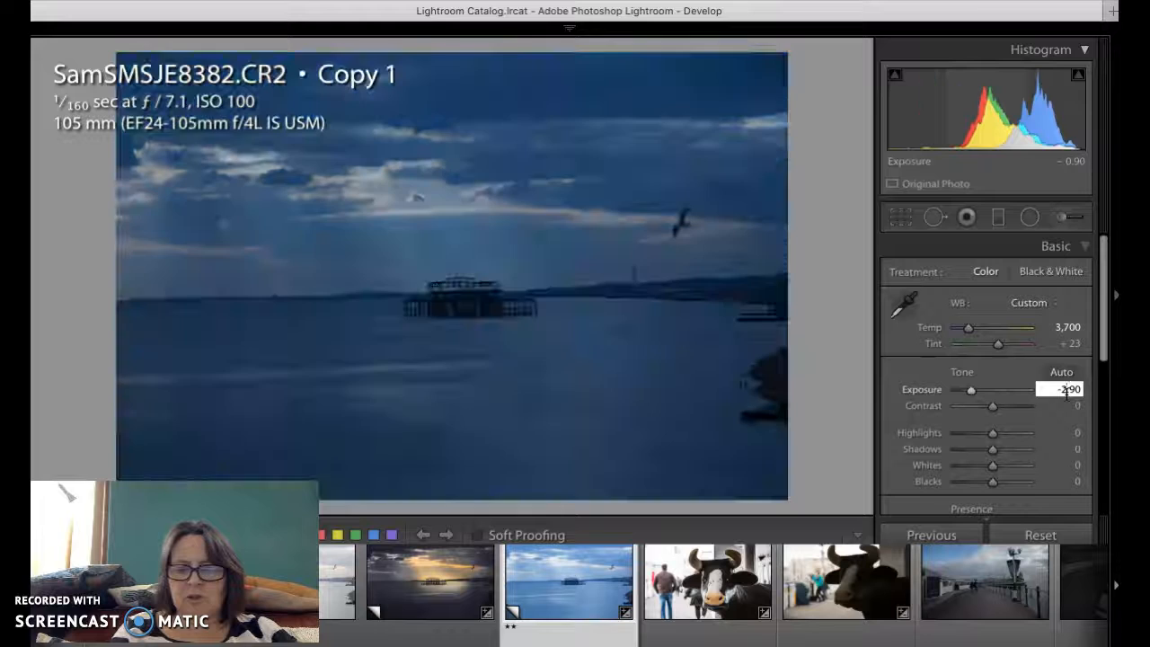
pyautogui.write('.00')
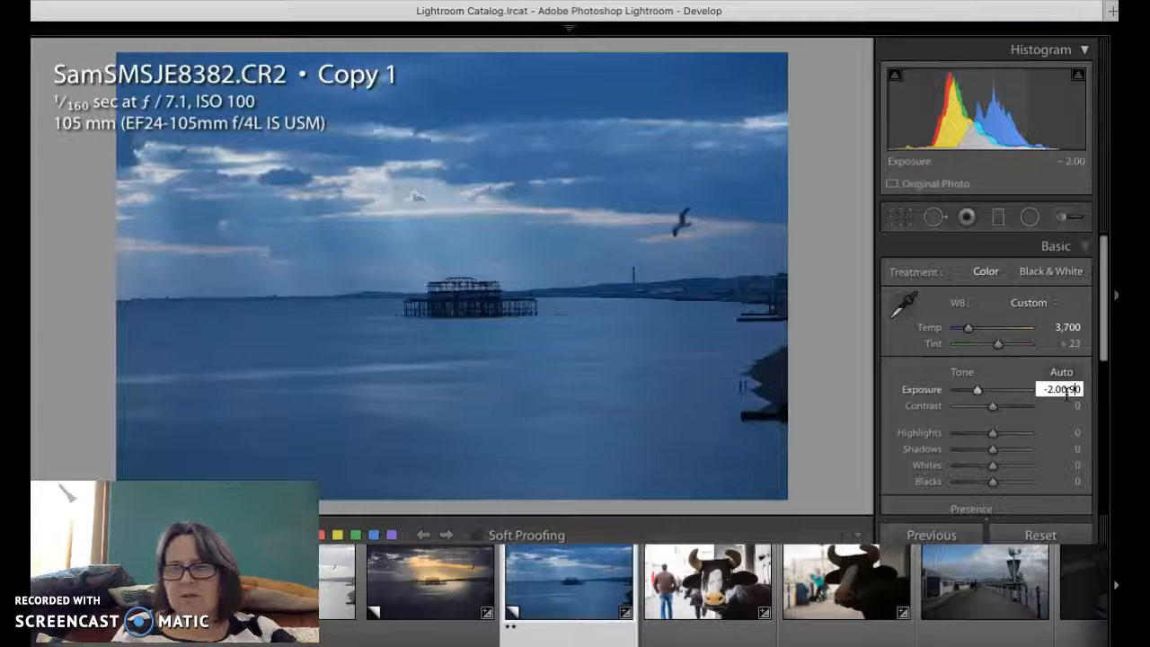
pyautogui.press('Delete')
pyautogui.press('Delete')
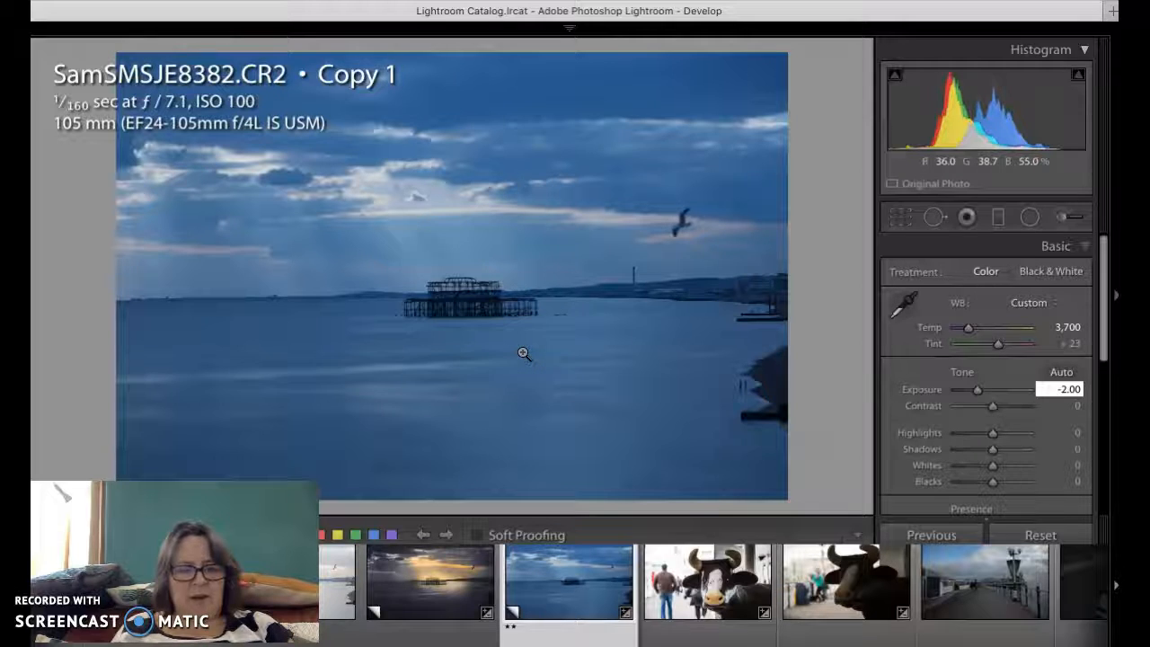
# Activate the Radial Filter with a new mask and reset all of its effect settings to zero.
pyautogui.click(1030, 220)
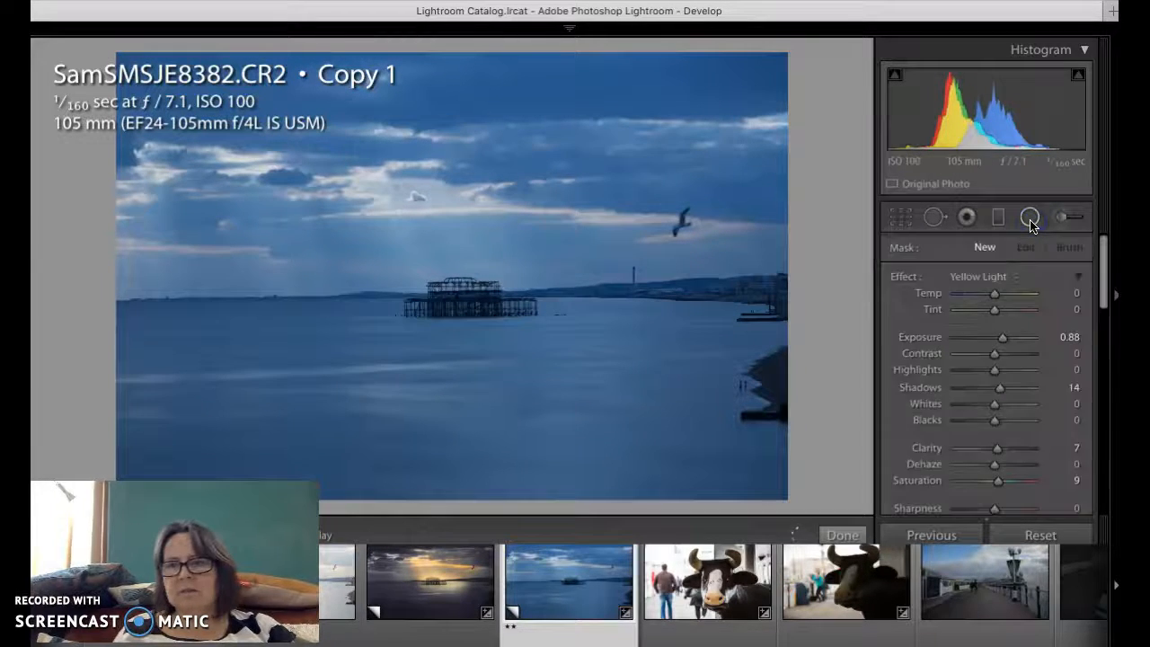
pyautogui.click(979, 248)
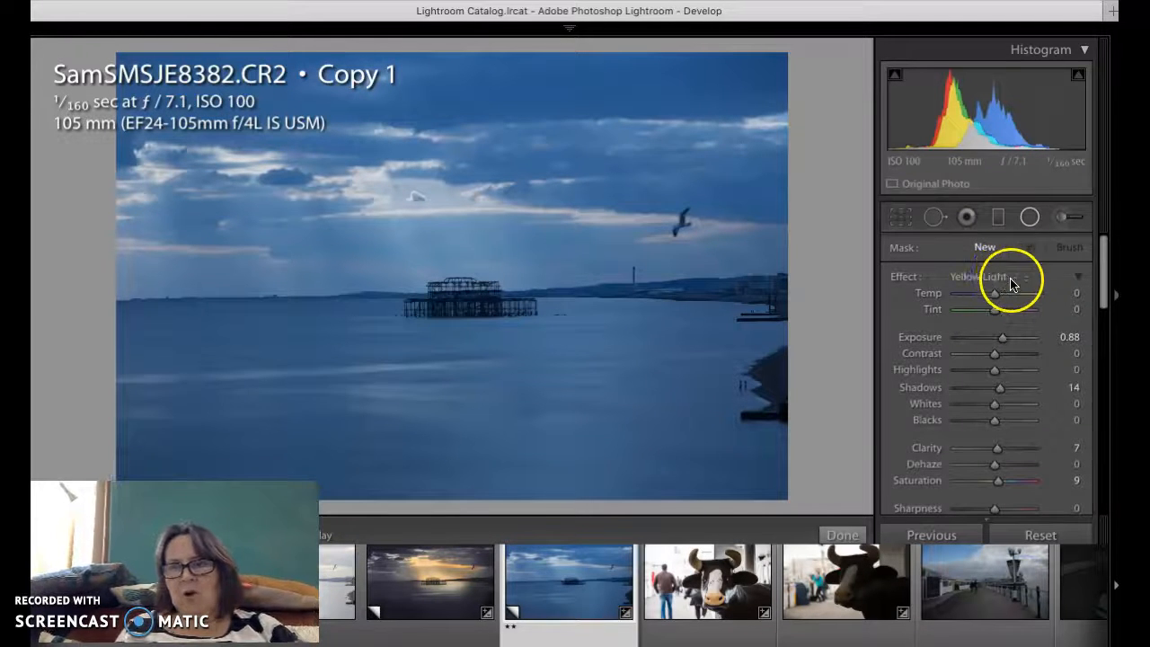
pyautogui.click(992, 279)
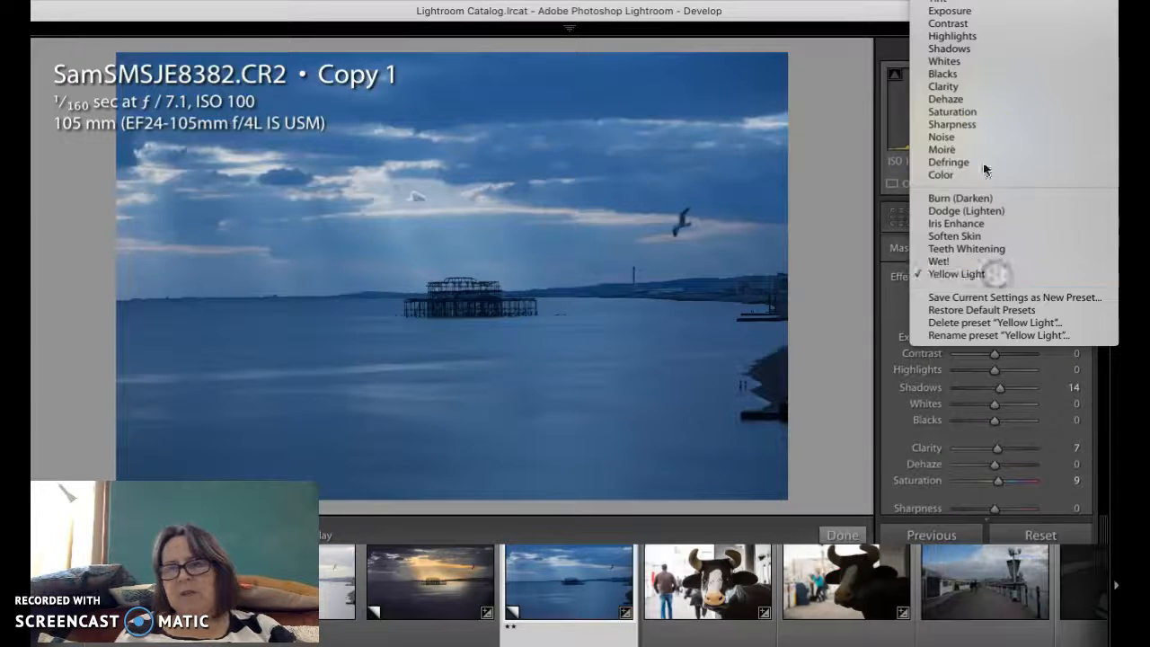
pyautogui.click(954, 393)
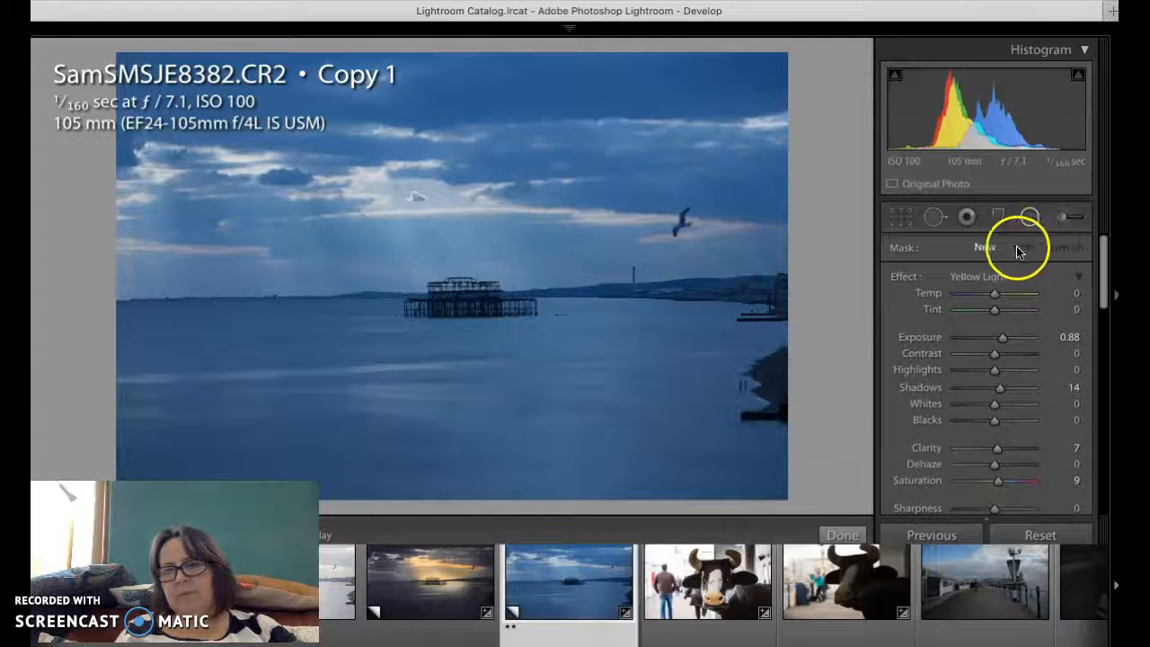
pyautogui.click(914, 281)
pyautogui.click(914, 281)
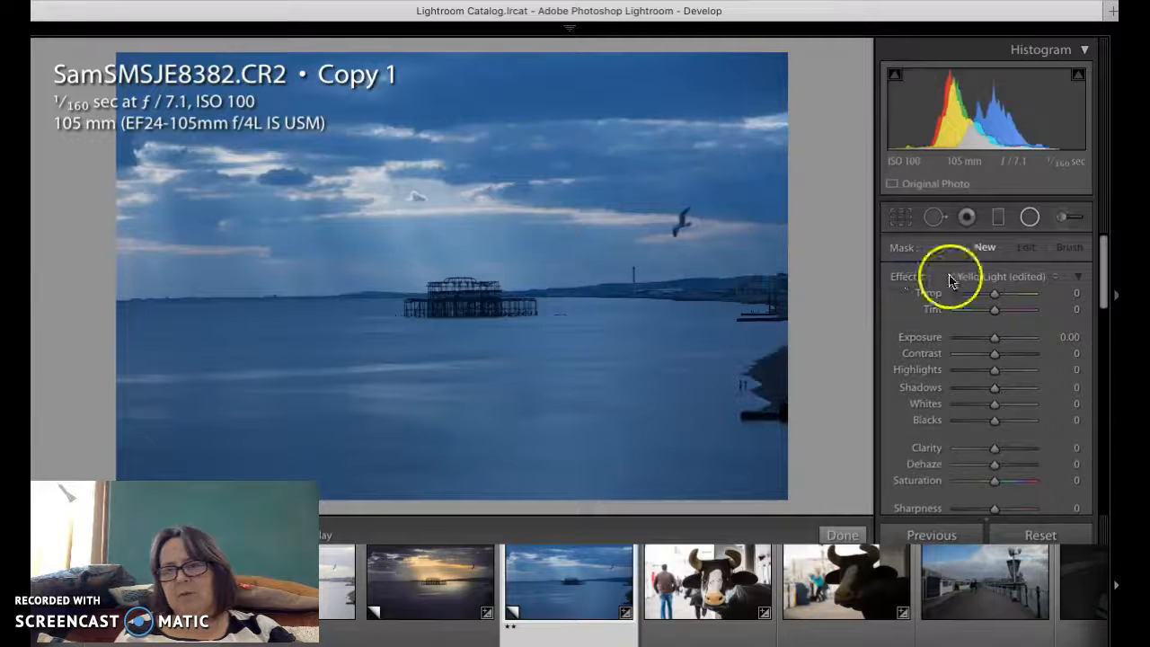
# Apply the Yellow Light effect preset to the new radial filter mask and check its color swatch.
pyautogui.click(948, 277)
pyautogui.click(954, 304)
pyautogui.click(912, 281)
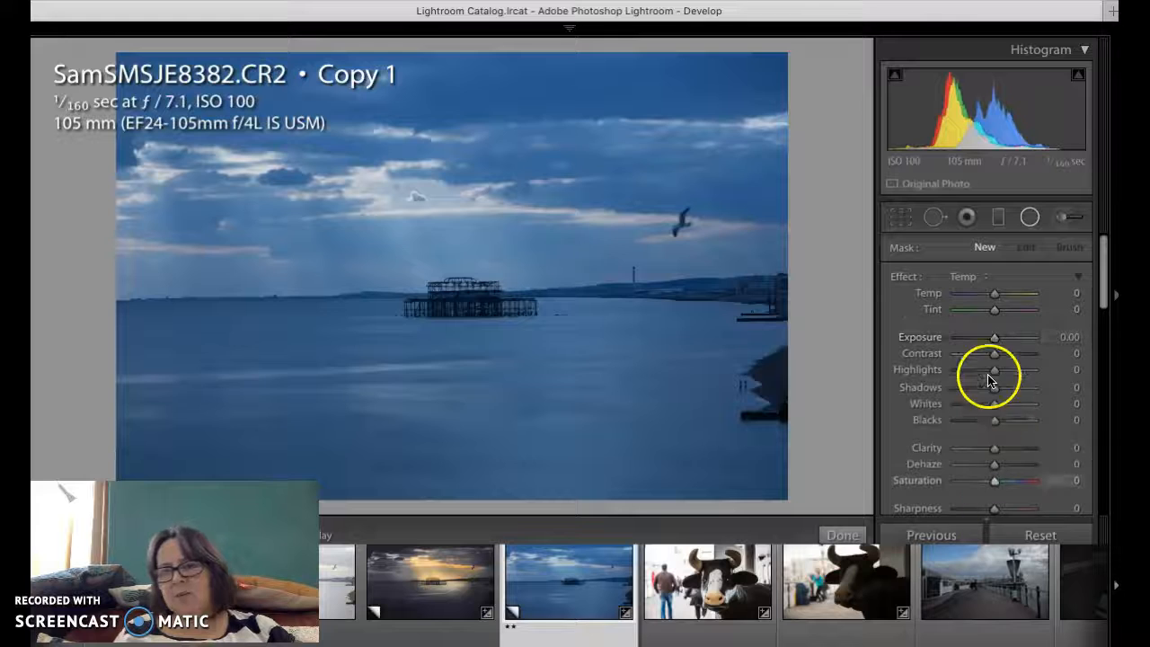
pyautogui.click(986, 279)
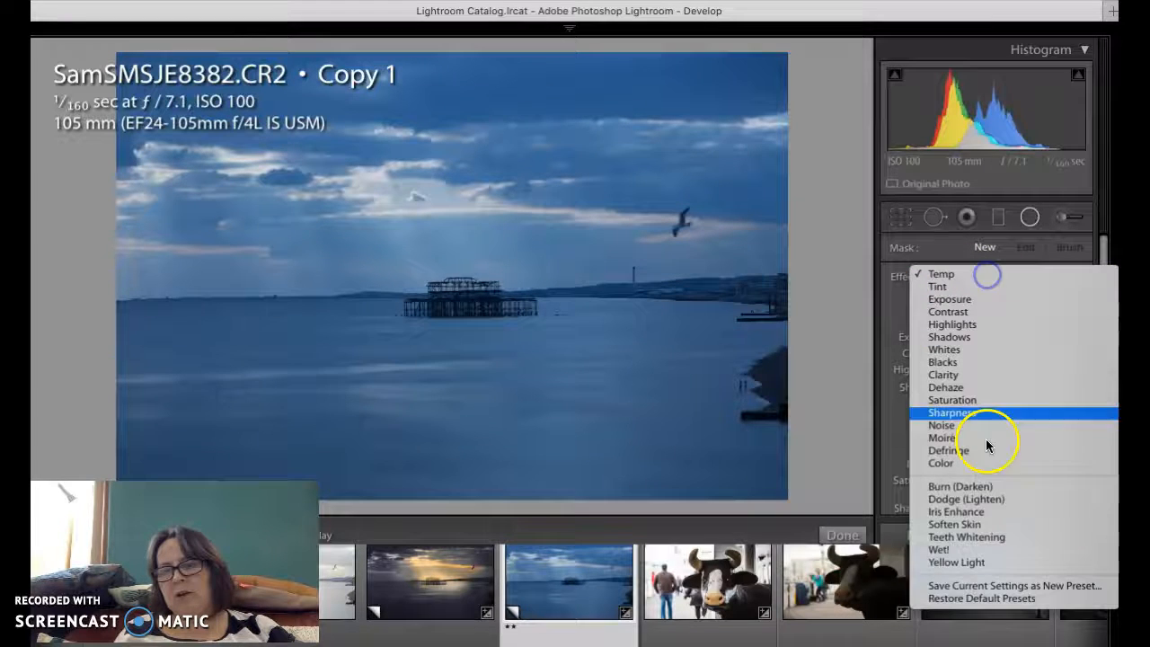
pyautogui.click(954, 561)
pyautogui.scroll(-2, 985, 350)
pyautogui.scroll(-2, 985, 350)
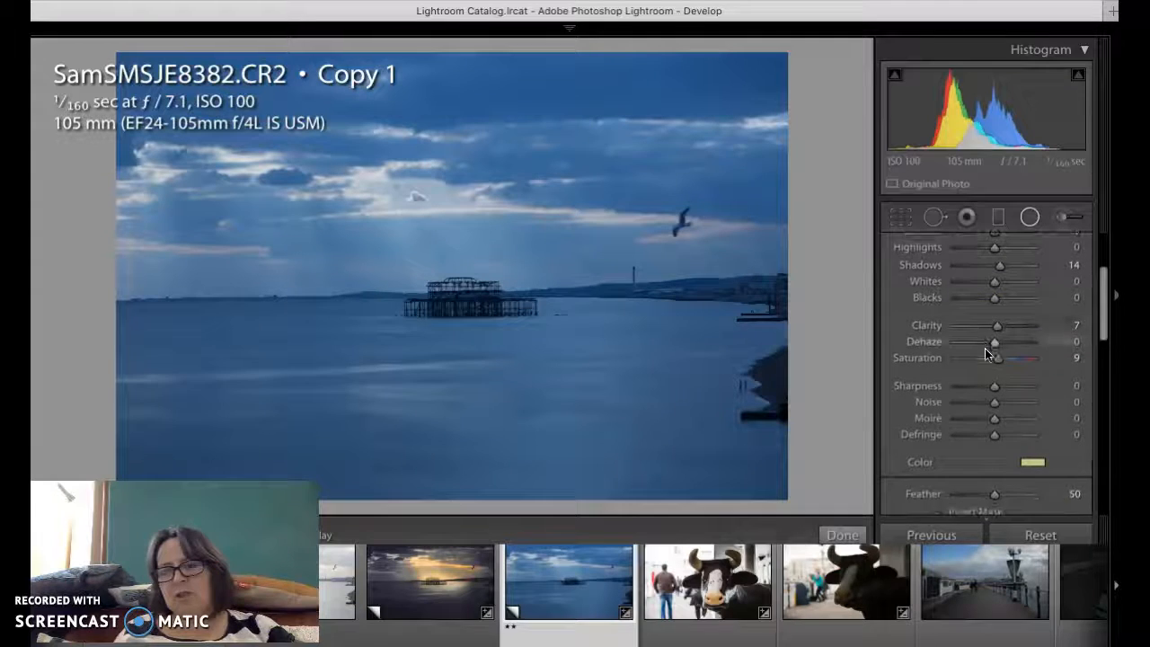
pyautogui.click(1032, 461)
pyautogui.click(885, 366)
# Draw a wide elliptical radial filter around the pier and invert its mask so the effect falls inside the ellipse.
pyautogui.moveTo(459, 228); pyautogui.dragTo(660, 338)
pyautogui.click(426, 235)
pyautogui.moveTo(427, 234); pyautogui.dragTo(500, 274)
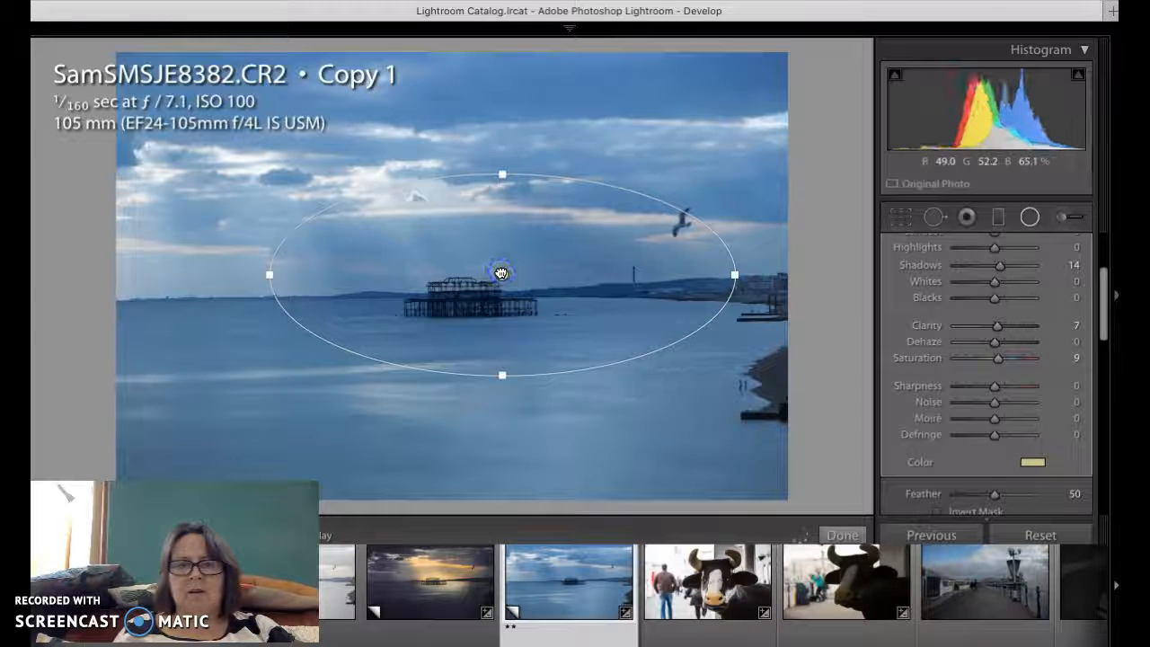
pyautogui.moveTo(501, 273)
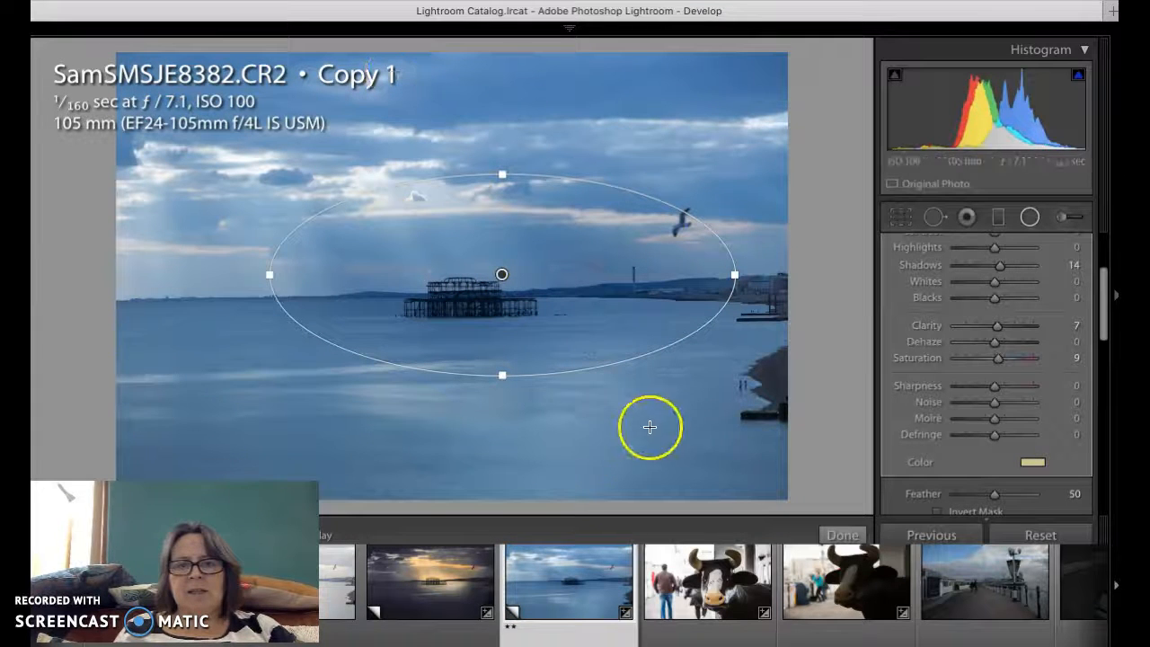
pyautogui.scroll(-2, 954, 425)
pyautogui.click(936, 455)
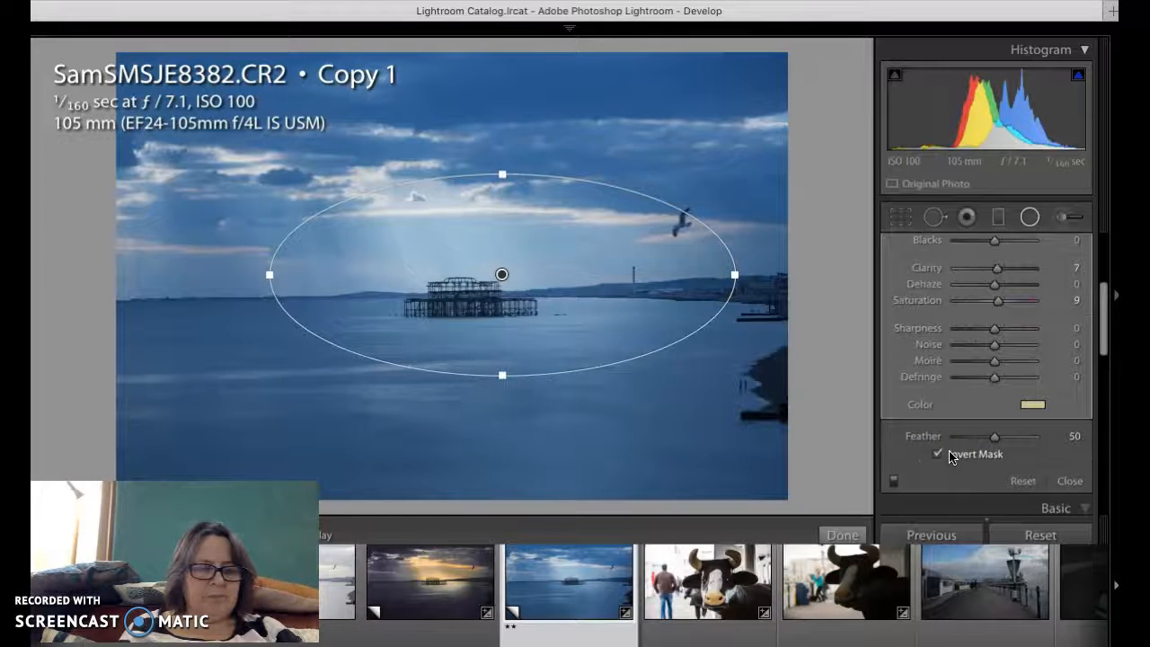
# Set the radial filter's exposure to 1.82 and its contrast to 29.
pyautogui.scroll(5, 981, 346)
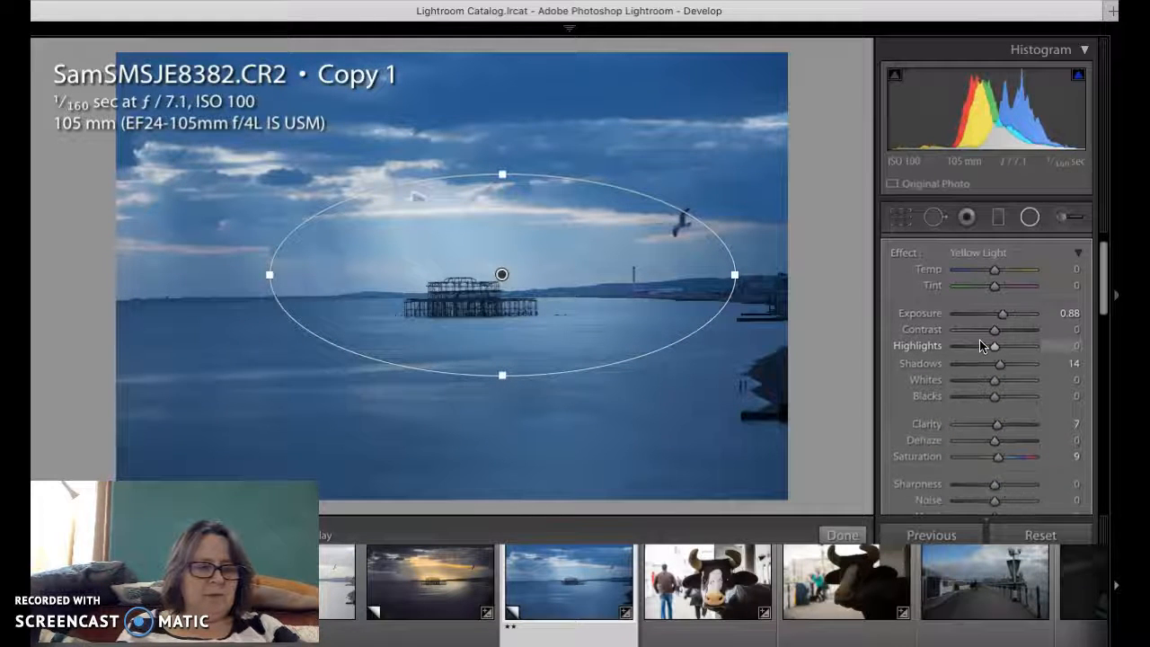
pyautogui.scroll(1, 981, 346)
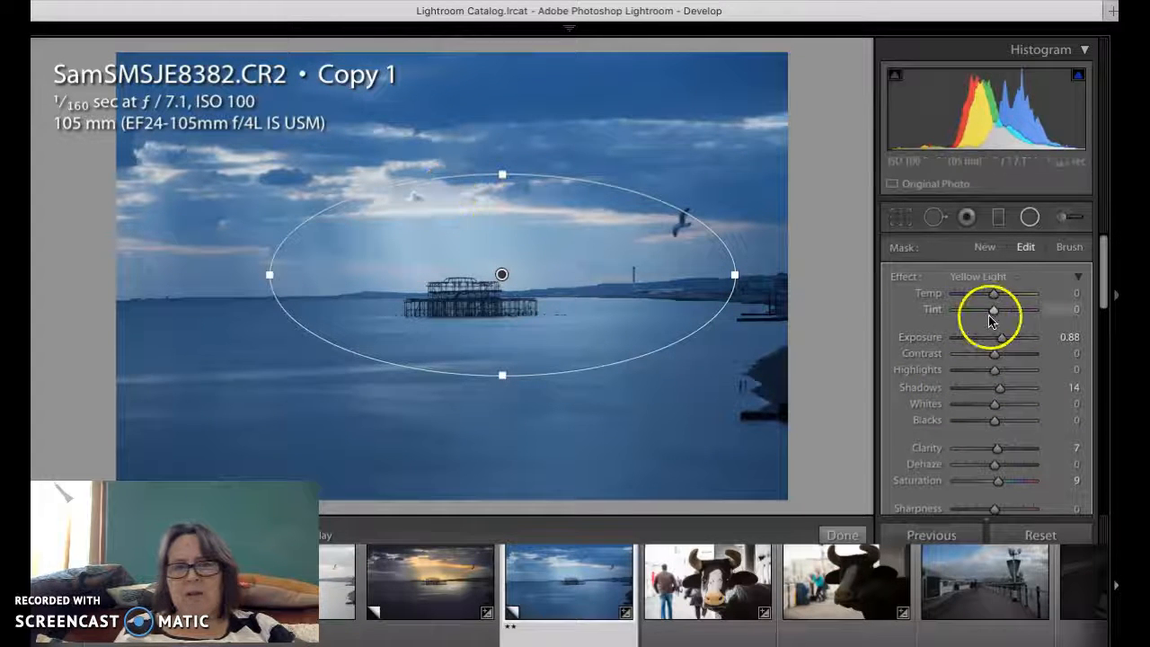
pyautogui.click(1006, 344)
pyautogui.moveTo(1006, 344)
pyautogui.mouseDown()
pyautogui.moveTo(916, 338)
pyautogui.moveTo(1014, 339)
pyautogui.moveTo(1008, 357)
pyautogui.mouseUp()
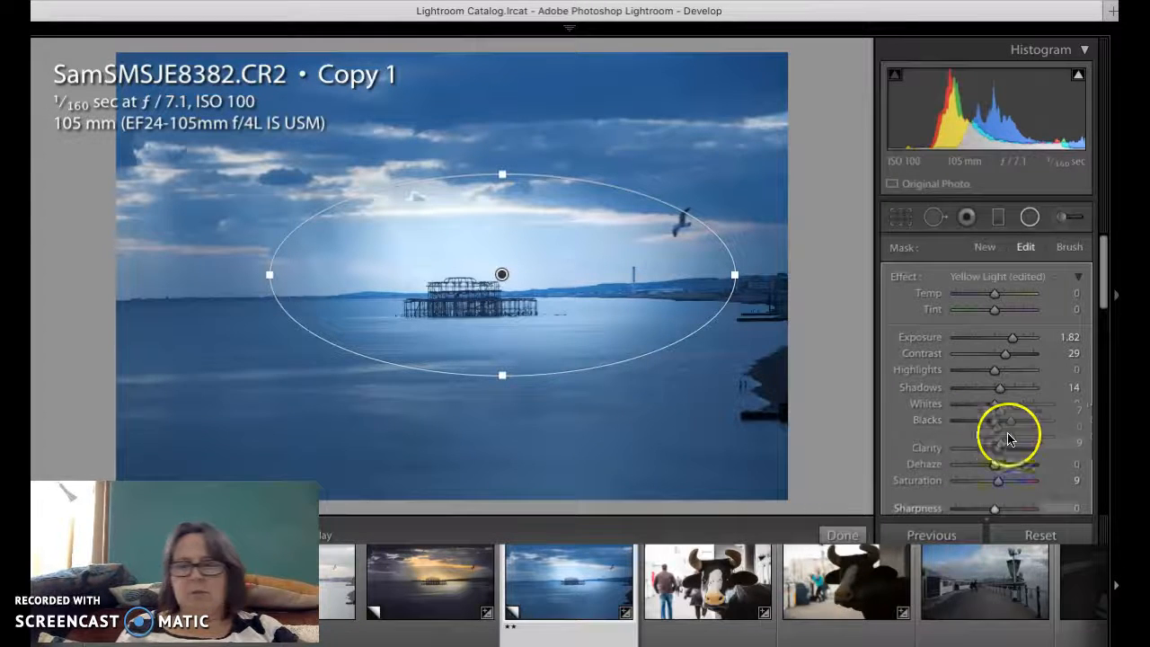
# Set the radial filter's color tint to a yellow with hue 59 and saturation 40%.
pyautogui.scroll(-3, 993, 420)
pyautogui.click(1031, 483)
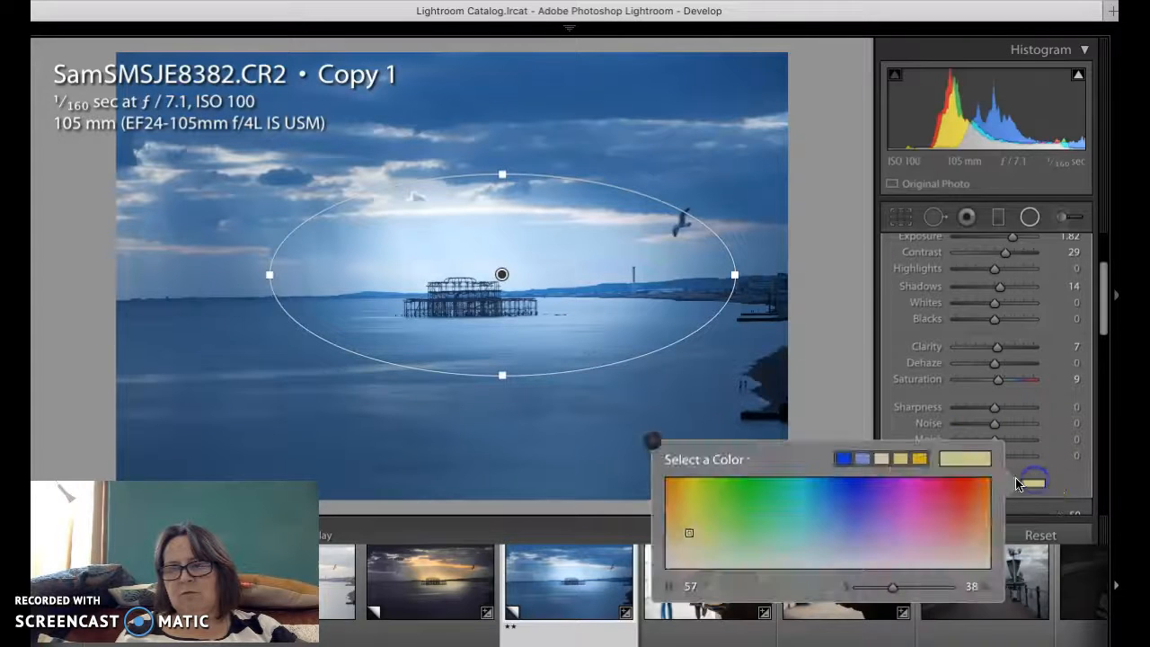
pyautogui.click(688, 529)
pyautogui.moveTo(689, 529); pyautogui.dragTo(690, 532)
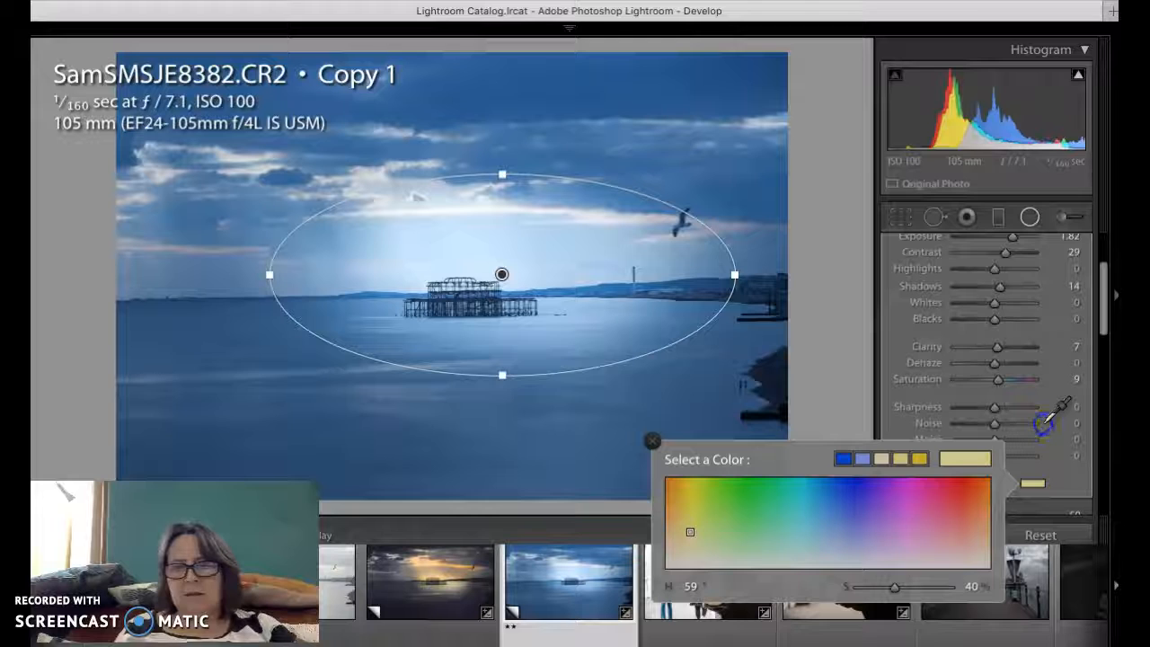
# Try temperature values of 44 and -64 on the radial filter and reset its temperature to 0.
pyautogui.scroll(3, 1064, 387)
pyautogui.click(1002, 298)
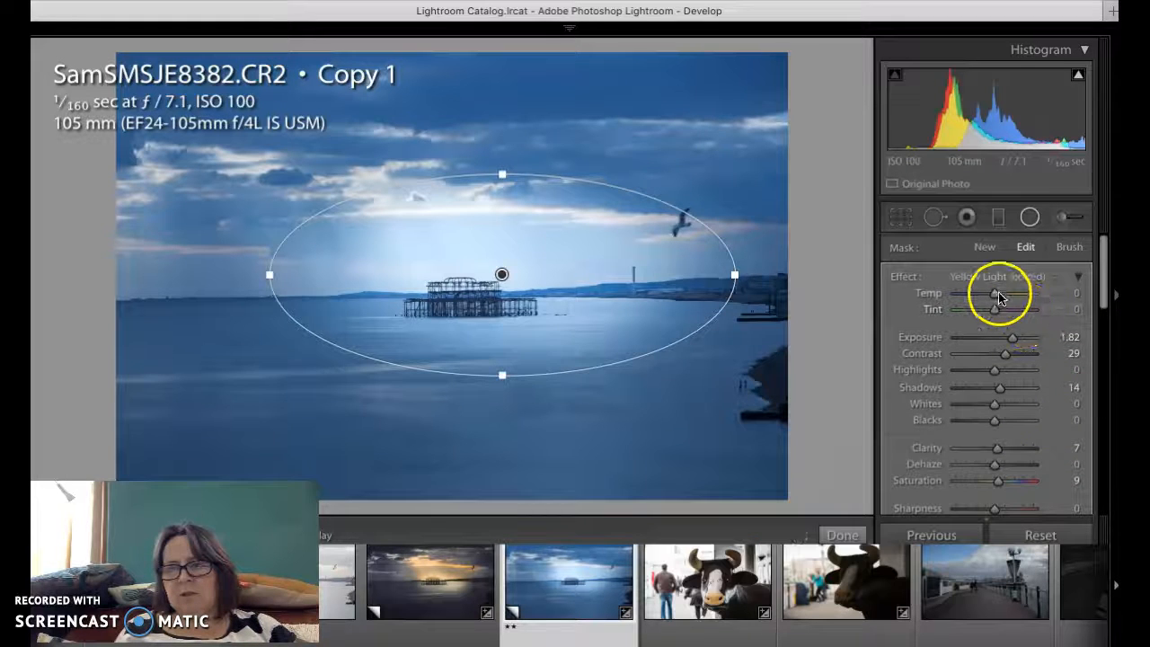
pyautogui.moveTo(996, 298); pyautogui.dragTo(1014, 299)
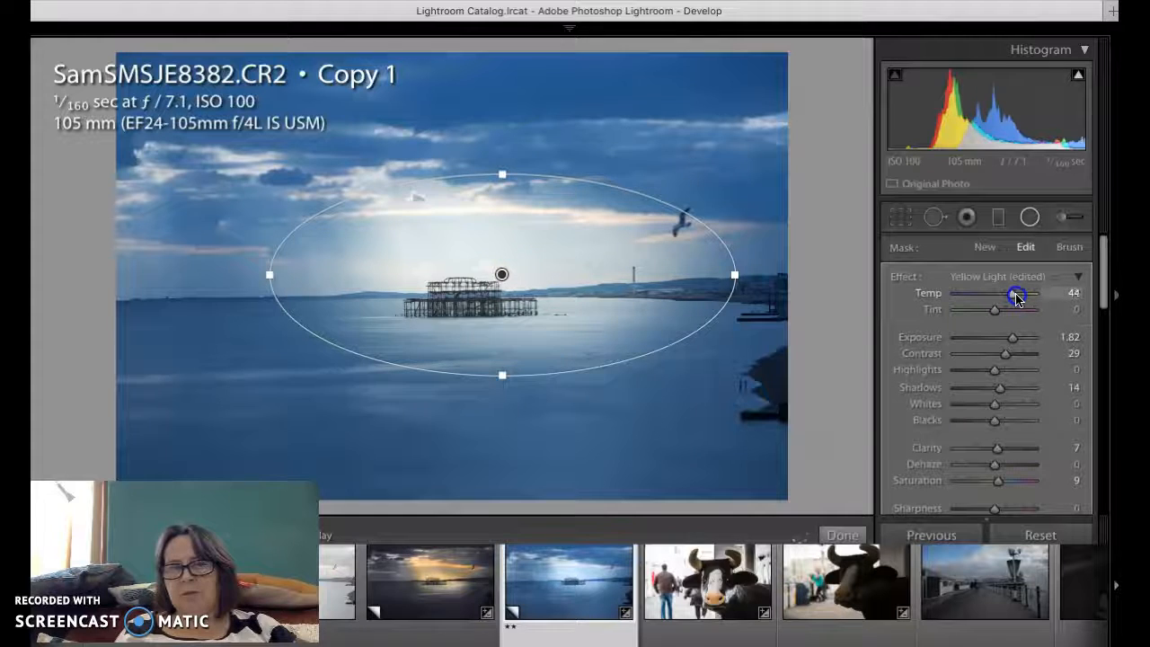
pyautogui.moveTo(1025, 298); pyautogui.dragTo(967, 302)
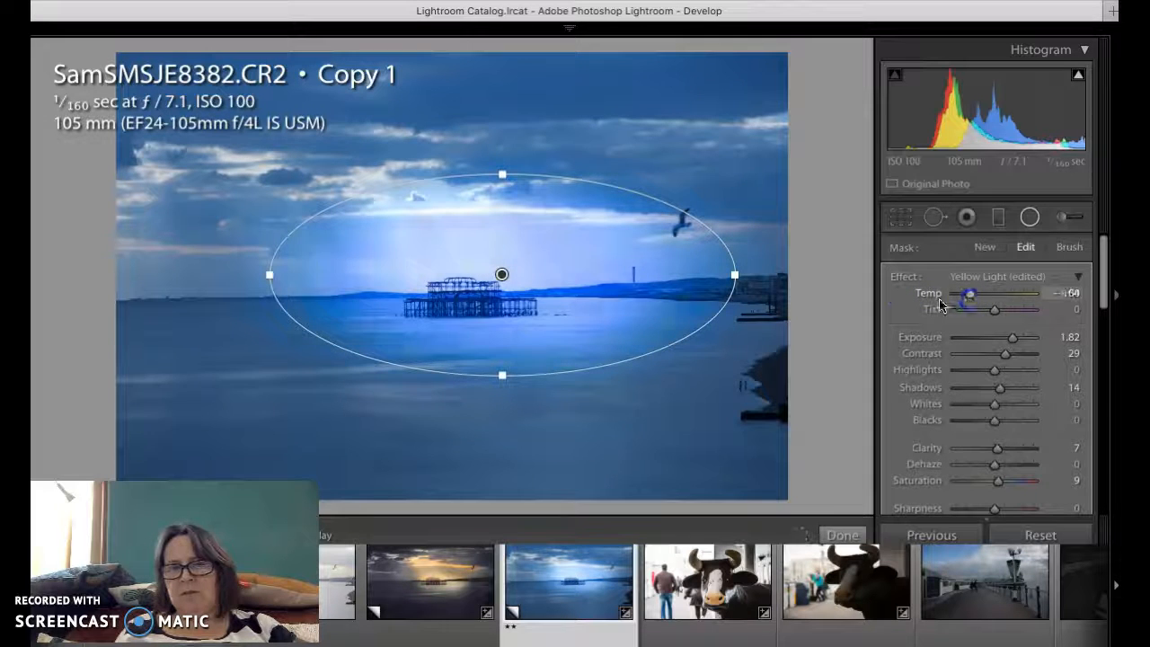
pyautogui.doubleClick(932, 294)
# Set the radial filter's temperature to 48 and raise its exposure to 1.98.
pyautogui.click(997, 304)
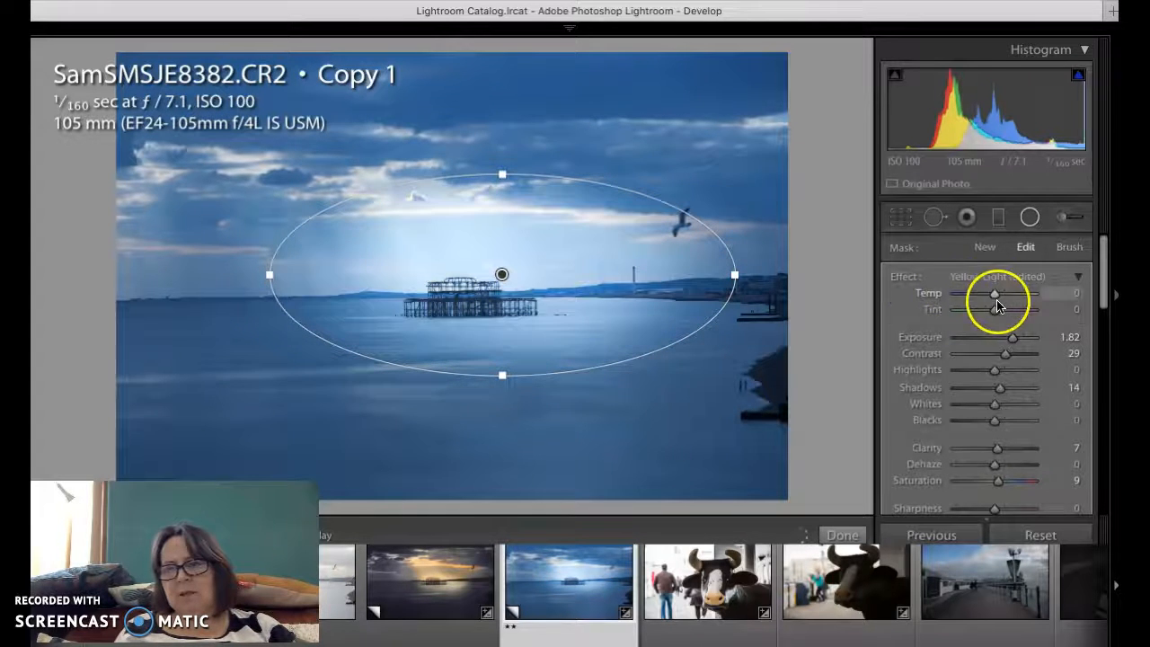
pyautogui.moveTo(1004, 295); pyautogui.dragTo(1004, 295)
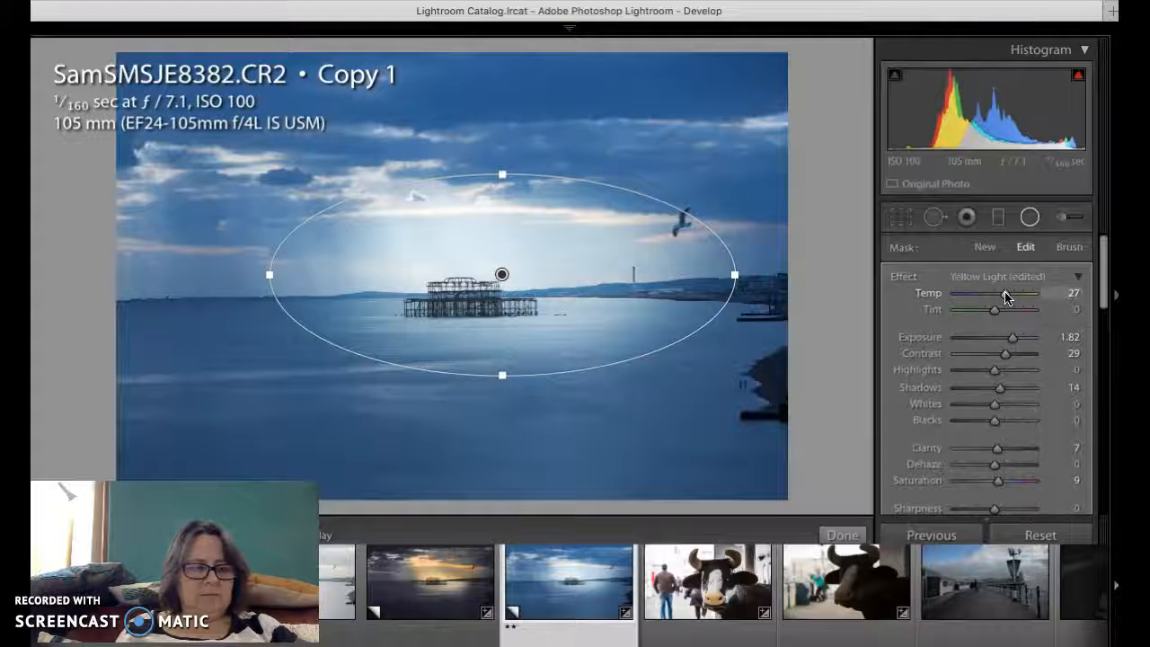
pyautogui.moveTo(1006, 293); pyautogui.dragTo(1013, 292)
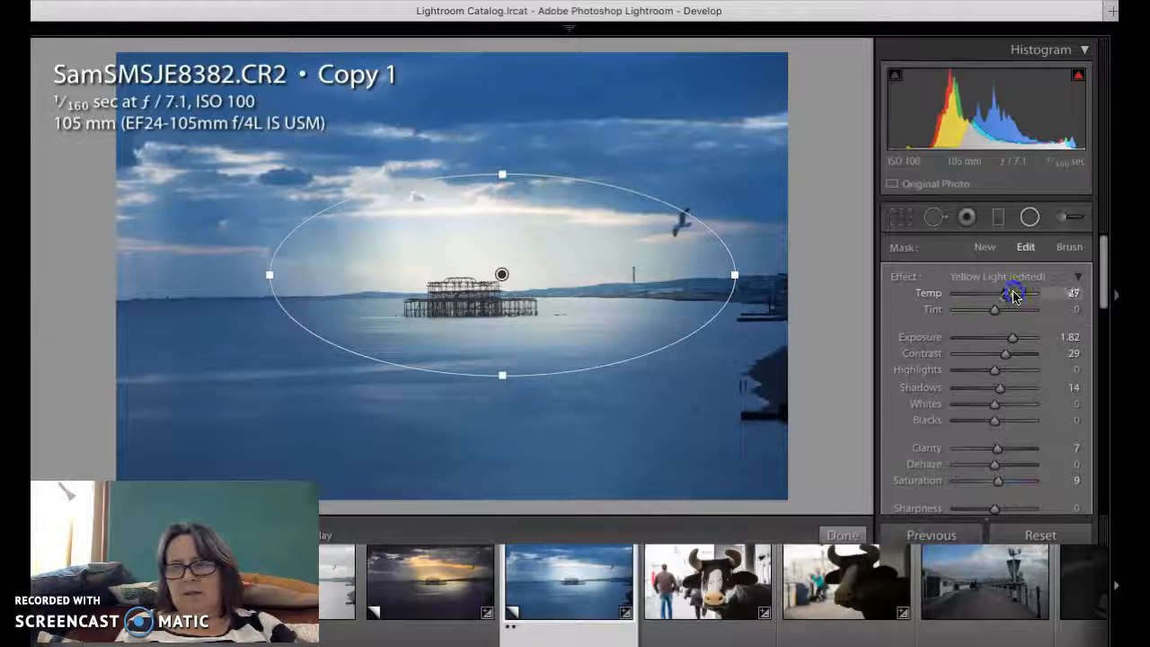
pyautogui.click(1012, 339)
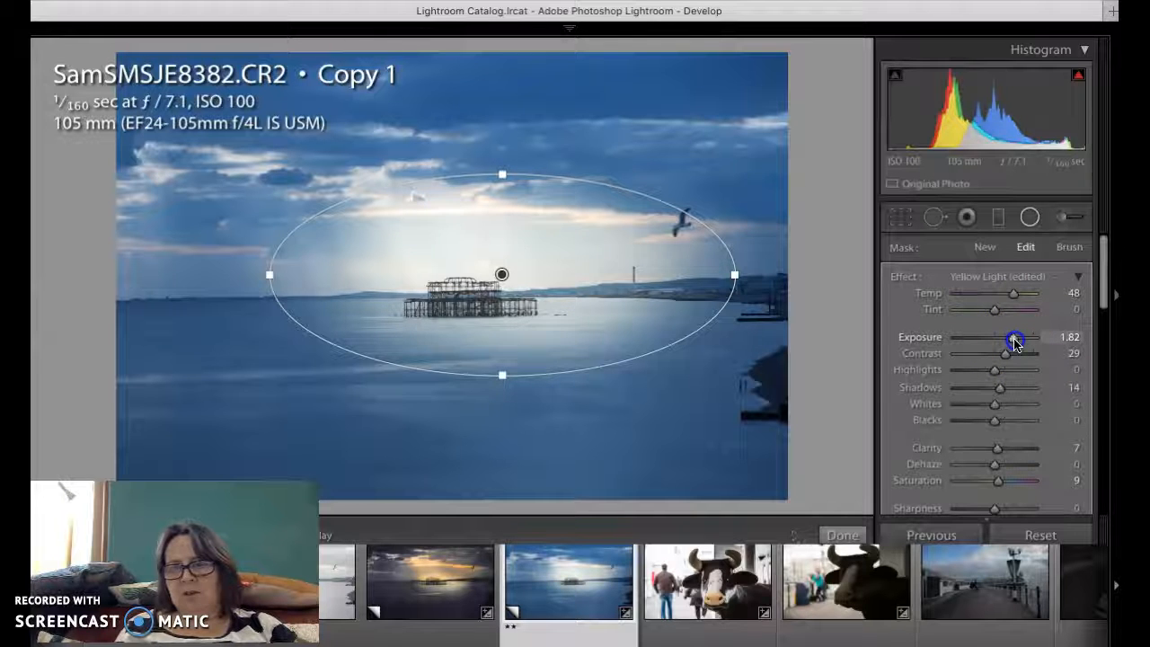
pyautogui.moveTo(1016, 345); pyautogui.dragTo(1016, 344)
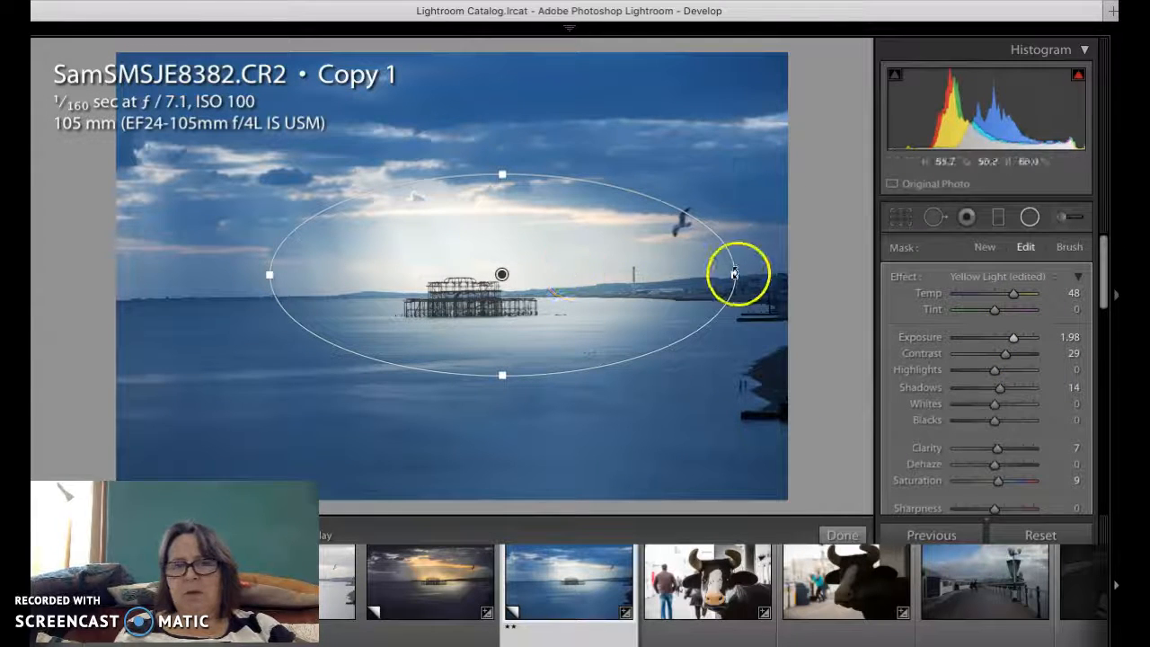
# Narrow the radial filter's ellipse and shift it slightly left over the pier, finishing the filter edit.
pyautogui.moveTo(738, 275); pyautogui.dragTo(724, 272)
pyautogui.moveTo(547, 267)
pyautogui.mouseDown()
pyautogui.moveTo(529, 259)
pyautogui.moveTo(544, 267)
pyautogui.mouseUp()
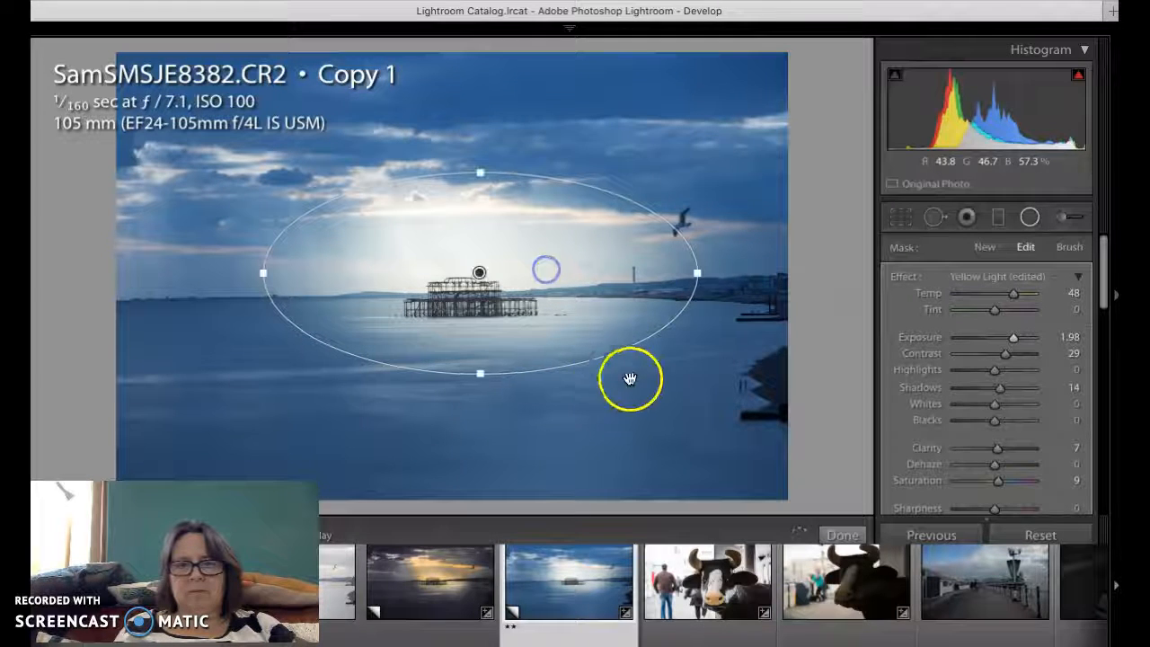
pyautogui.click(846, 534)
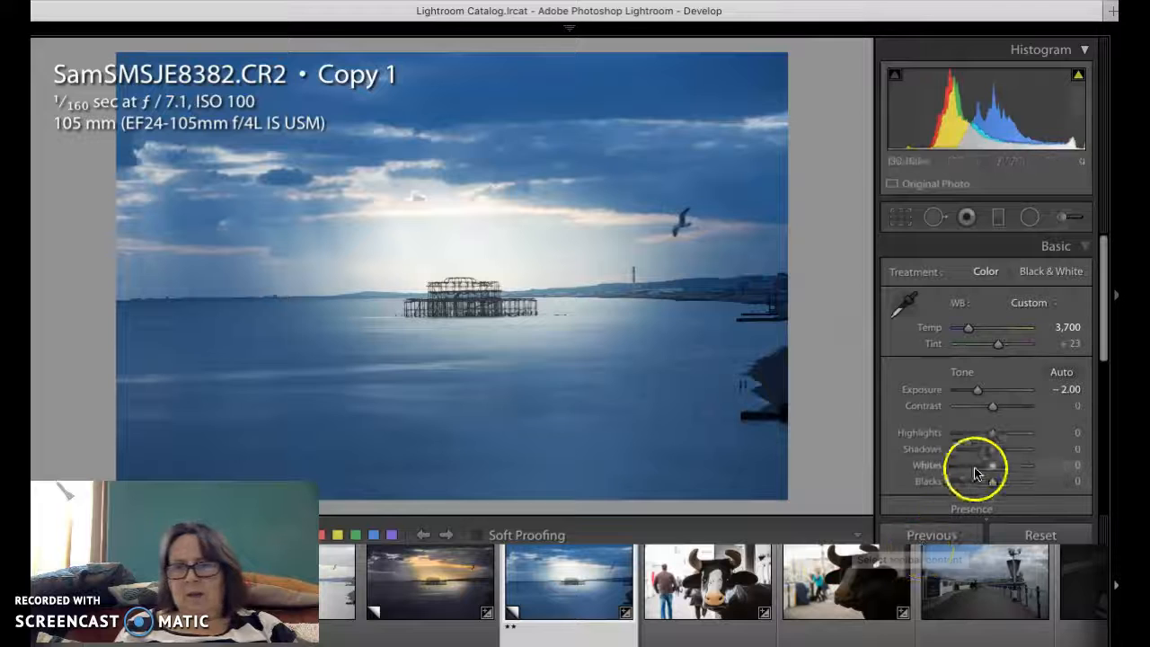
# Set the whole photo's contrast to +45.
pyautogui.click(995, 409)
pyautogui.moveTo(1003, 411); pyautogui.dragTo(1015, 410)
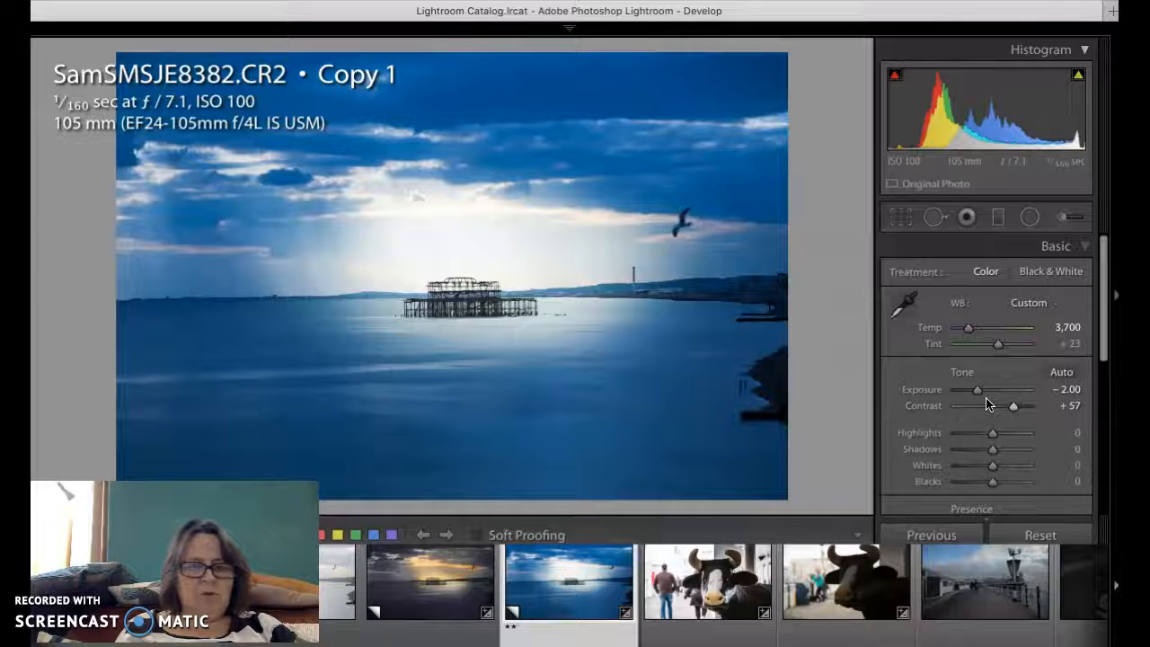
pyautogui.moveTo(1013, 405); pyautogui.dragTo(1009, 409)
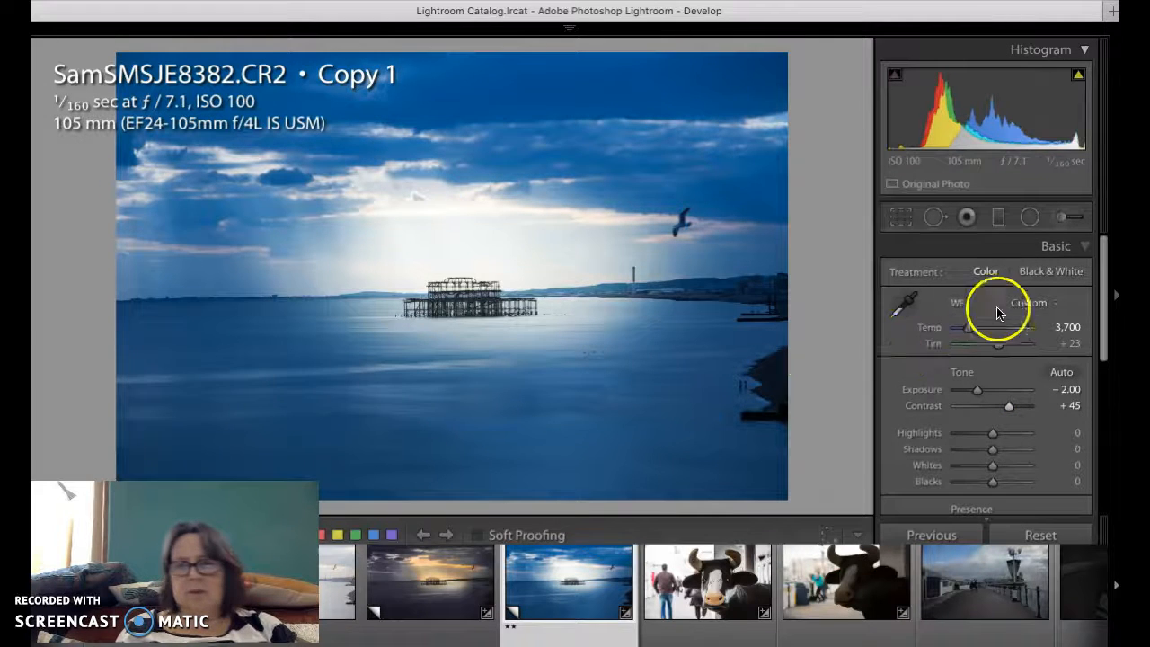
# Compare the Fluorescent, Shade, Daylight and Auto white balance presets on the pier photo.
pyautogui.click(1027, 303)
pyautogui.click(1036, 274)
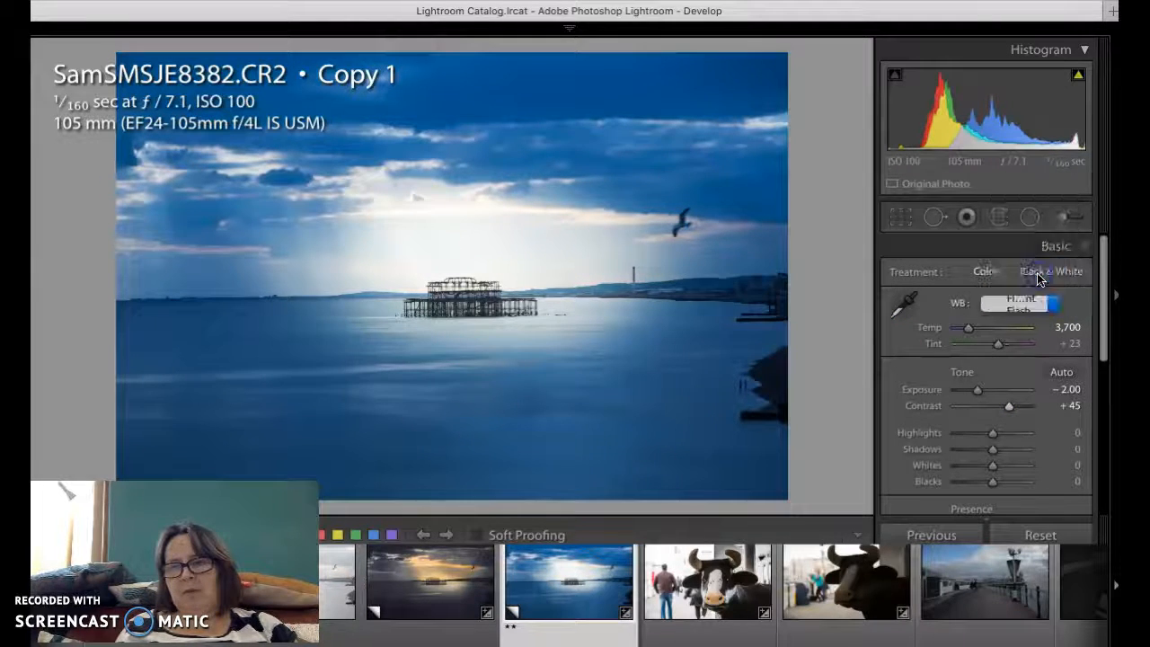
pyautogui.click(1034, 303)
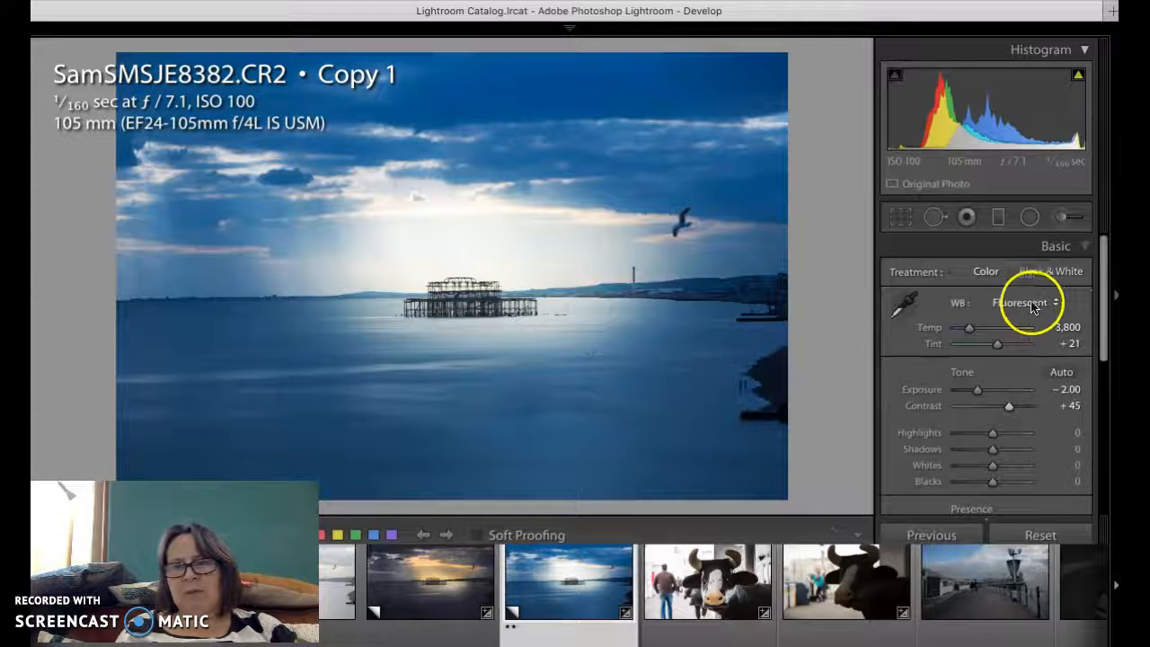
pyautogui.click(1031, 284)
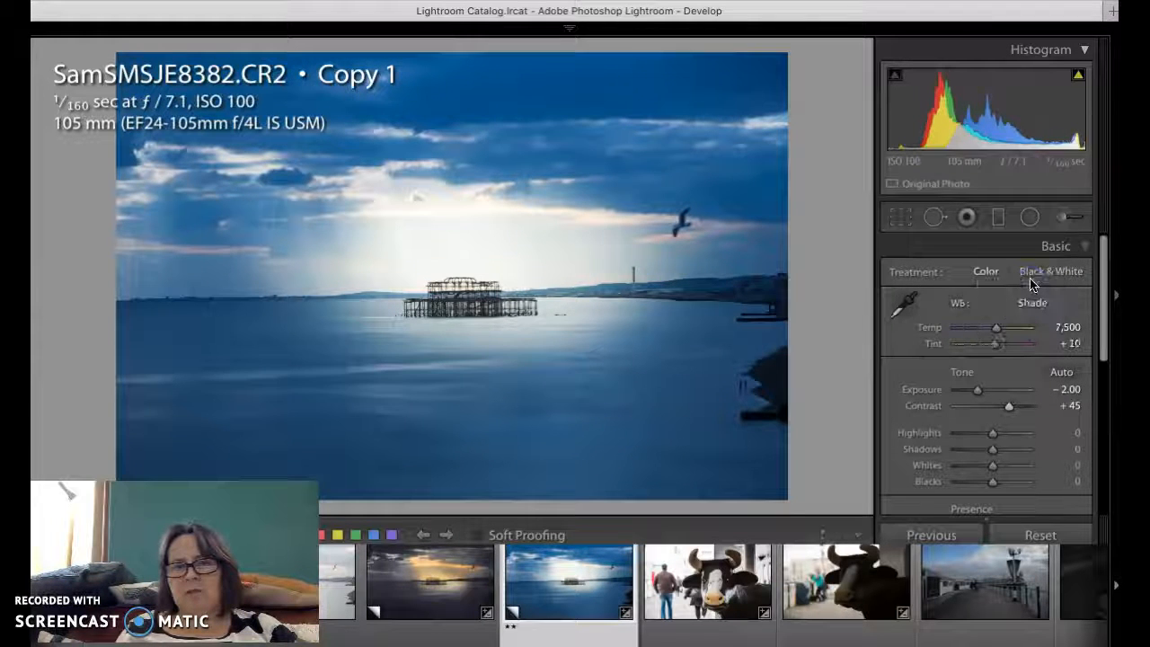
pyautogui.click(1042, 302)
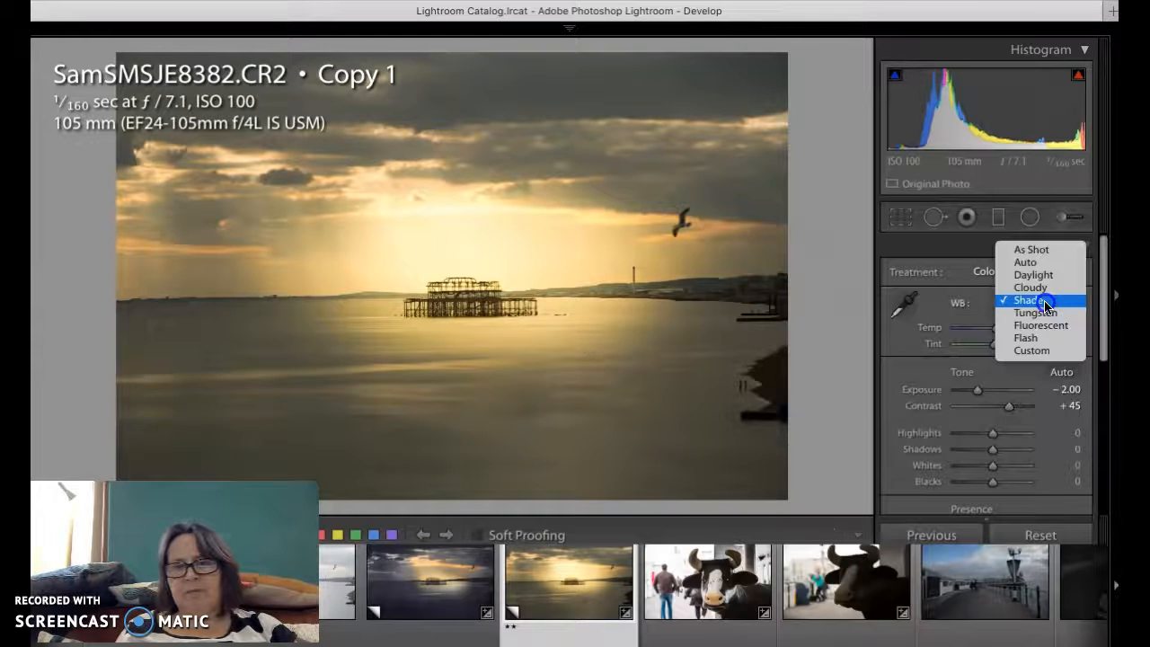
pyautogui.click(1042, 276)
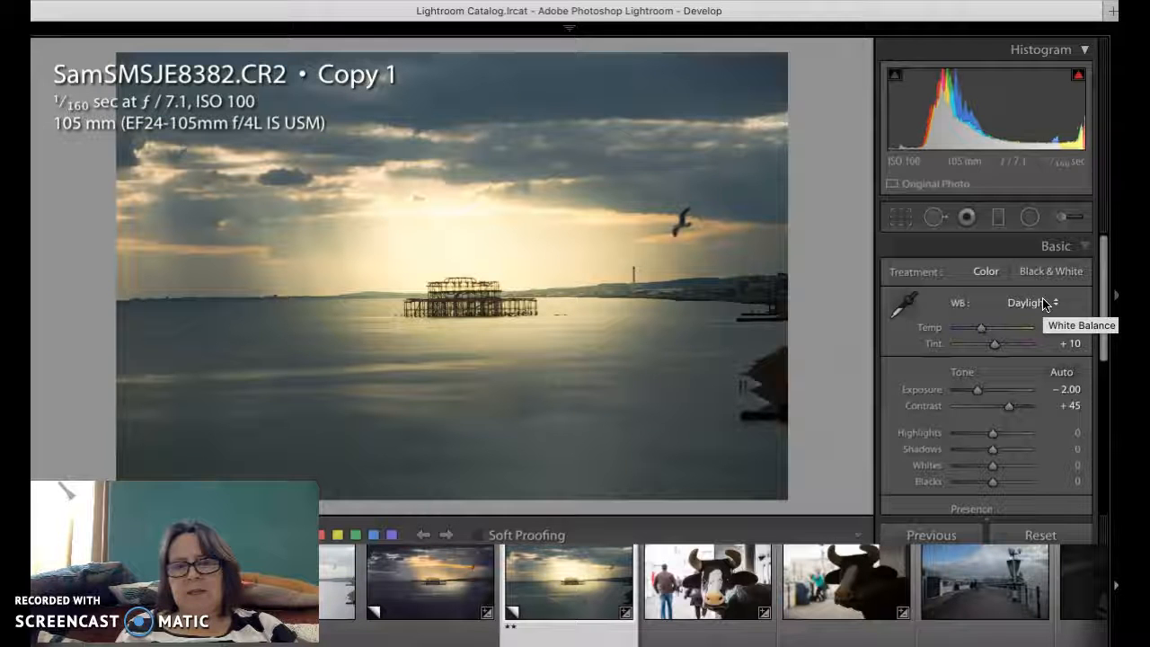
pyautogui.click(1043, 305)
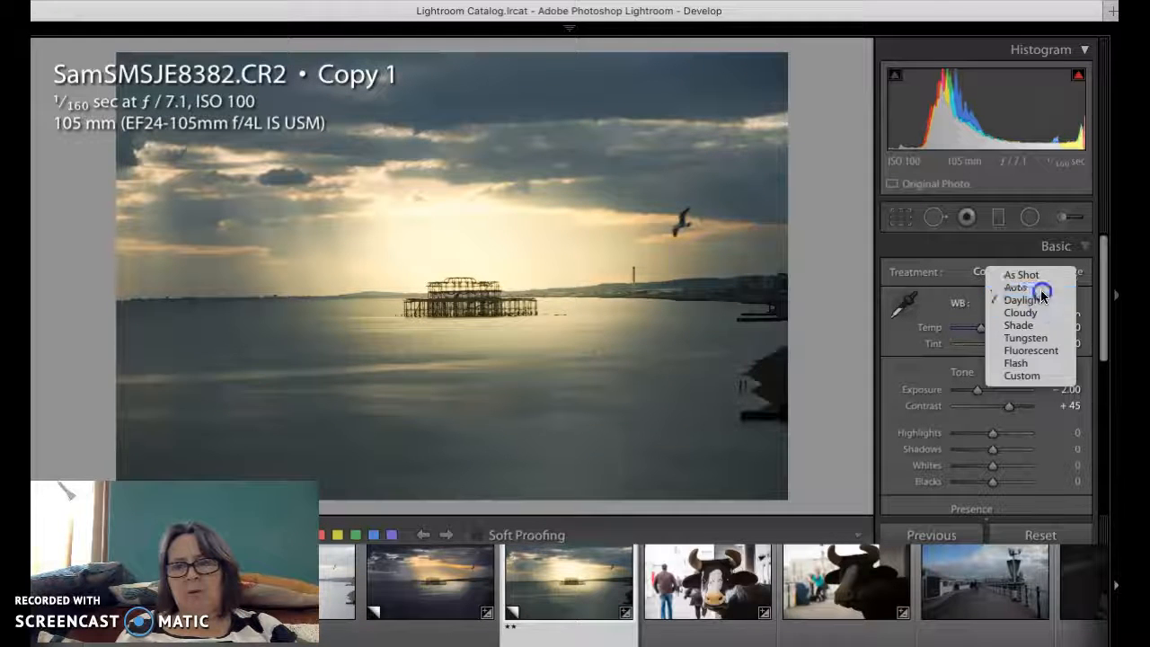
pyautogui.click(1040, 288)
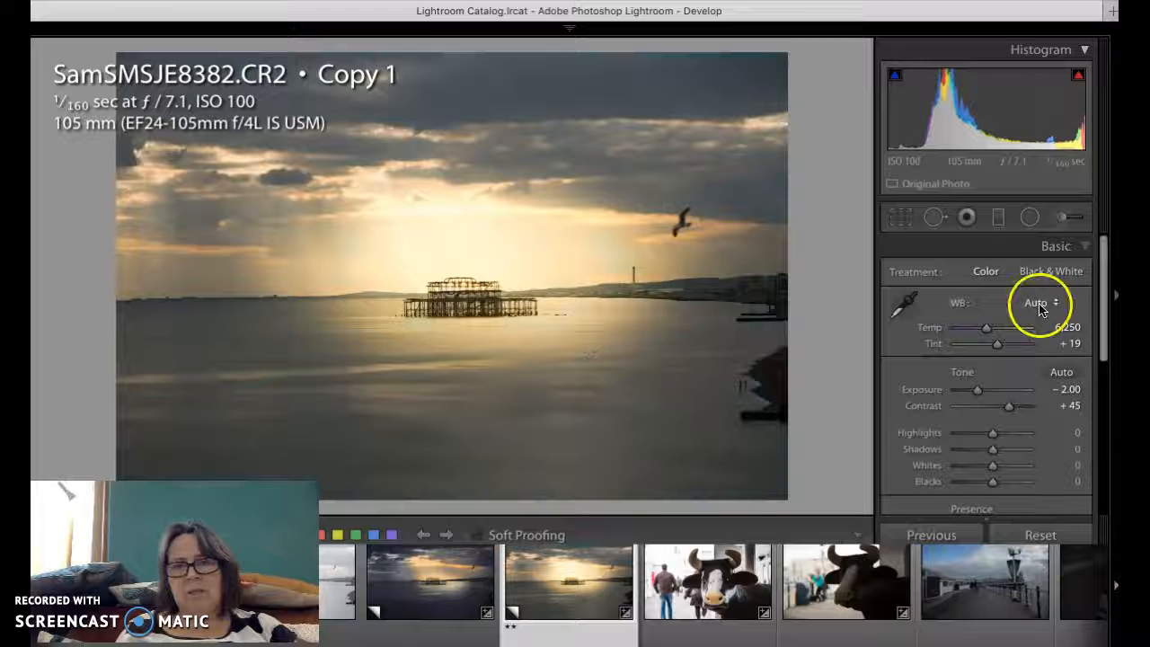
pyautogui.click(1043, 308)
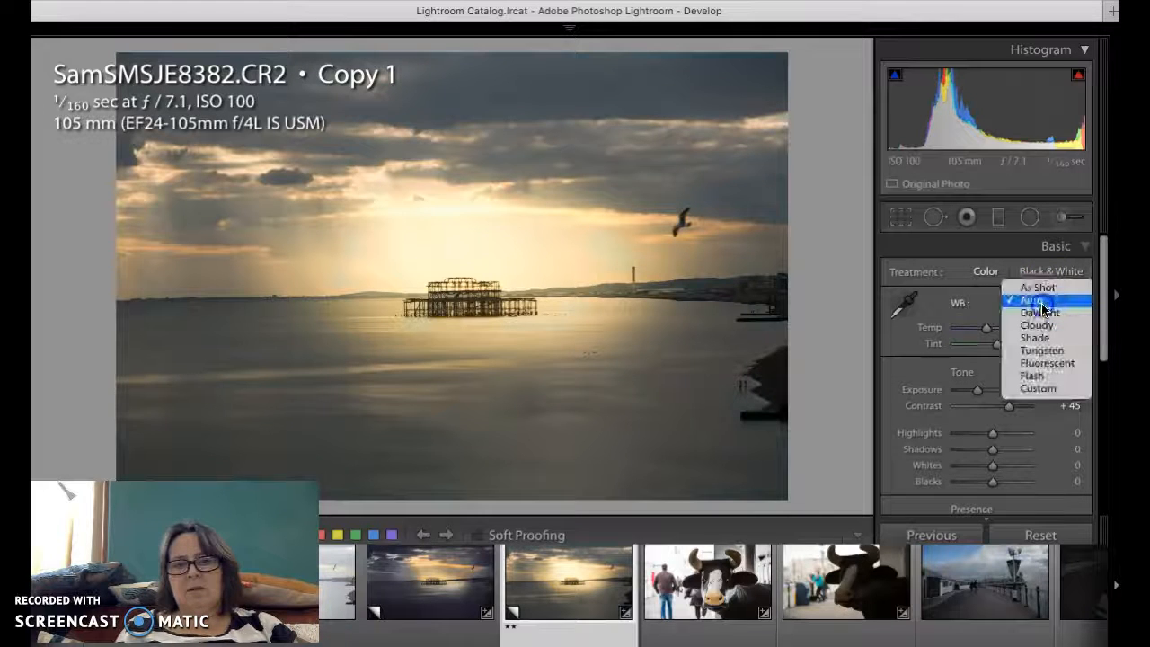
pyautogui.click(1044, 315)
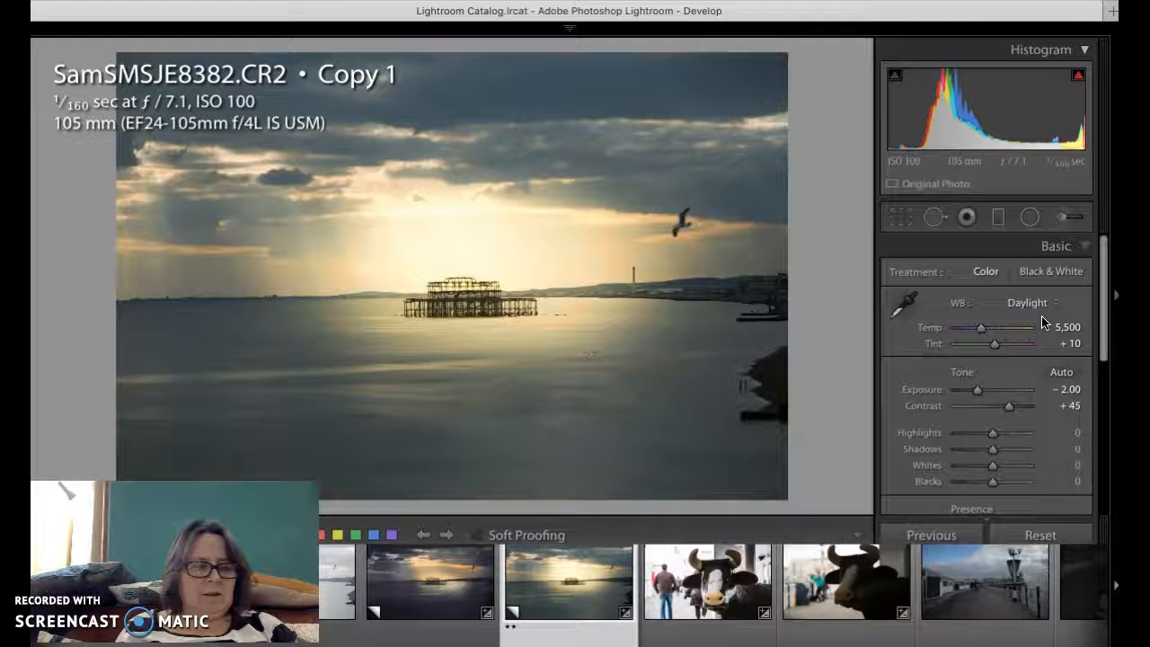
# Try the Tungsten white balance preset and settle on Fluorescent for the pier photo.
pyautogui.click(1033, 306)
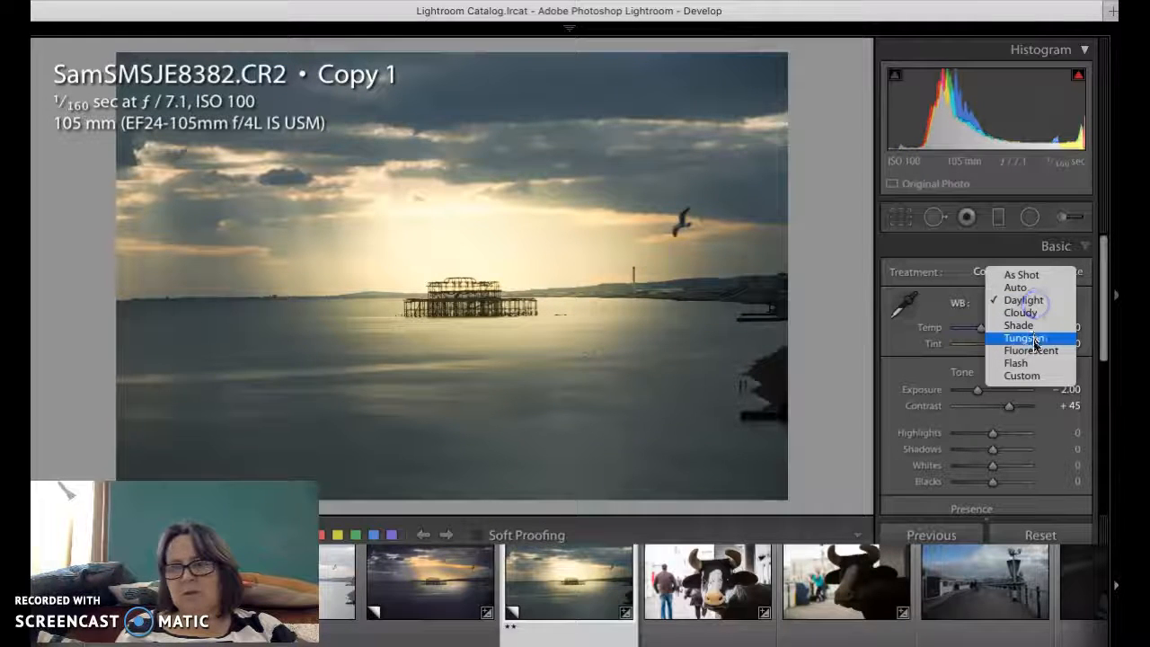
pyautogui.click(1021, 336)
pyautogui.click(1026, 303)
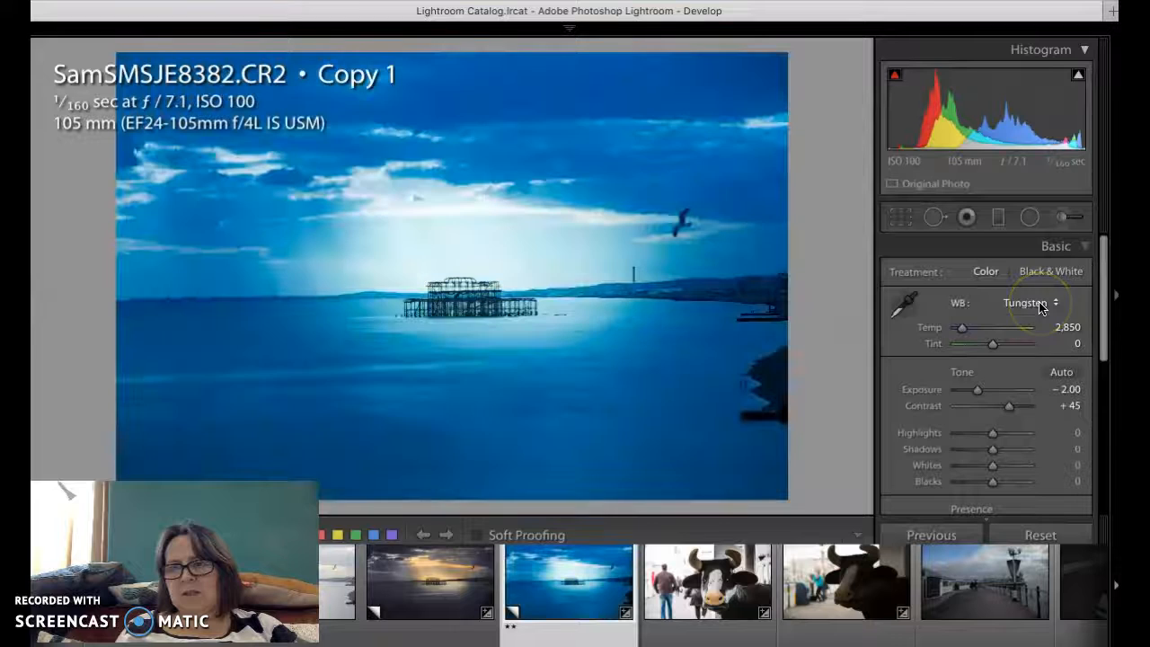
pyautogui.click(1040, 313)
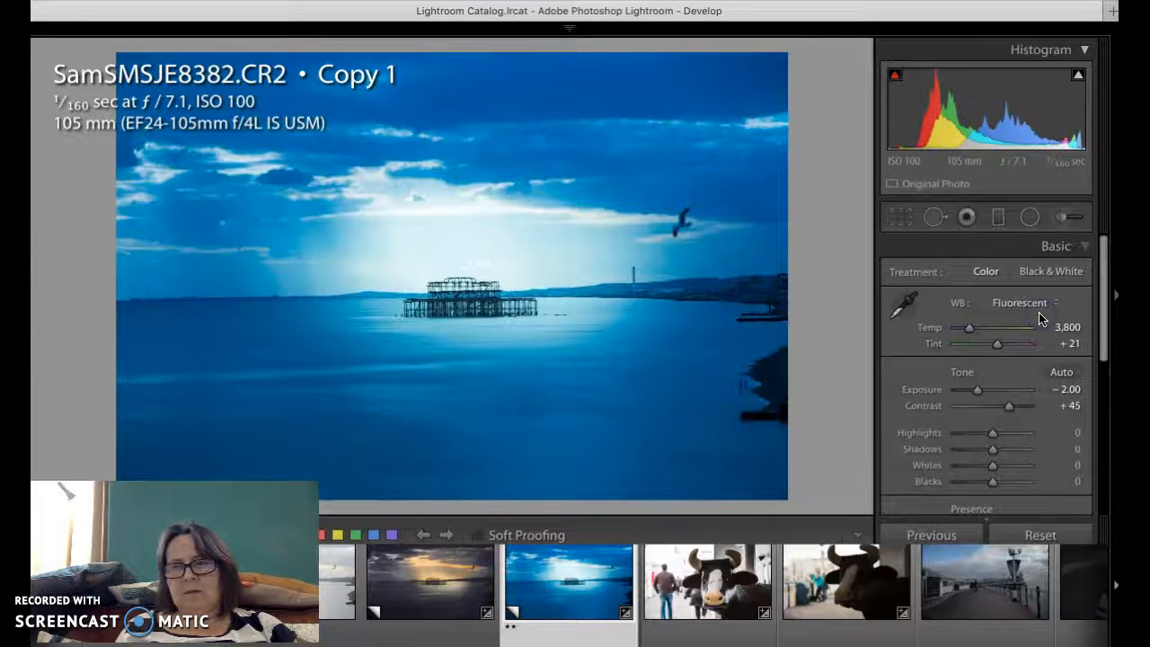
# Set the pier photo's white balance to Daylight, and raise its clarity to +45 and vibrance to +40.
pyautogui.click(1033, 304)
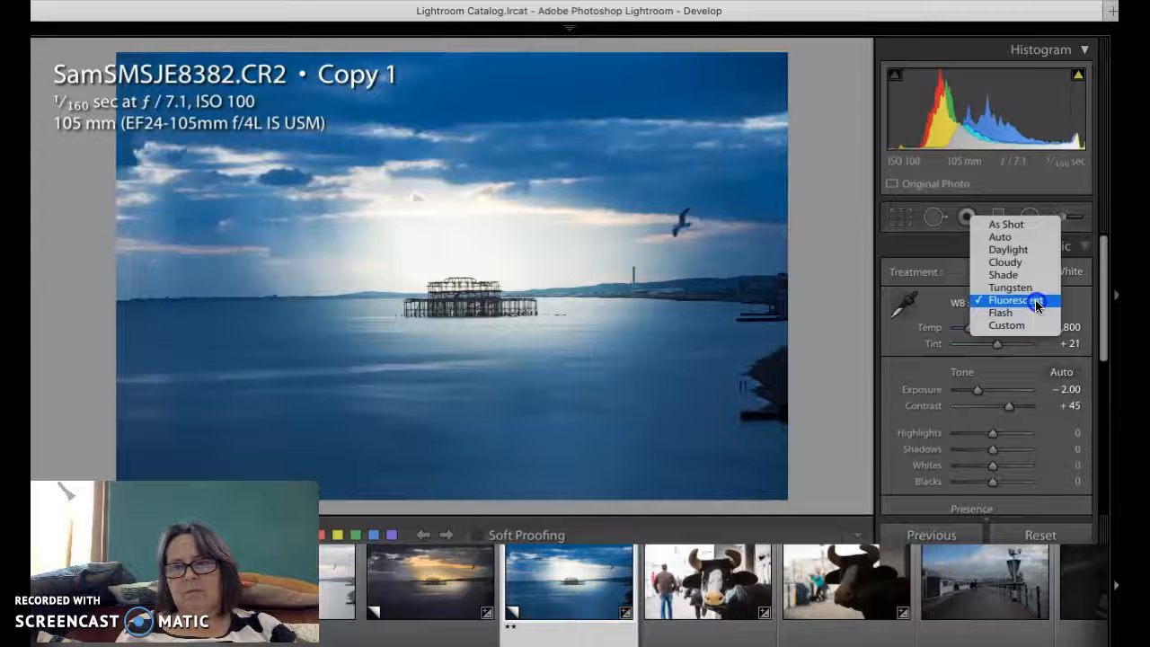
pyautogui.click(1031, 249)
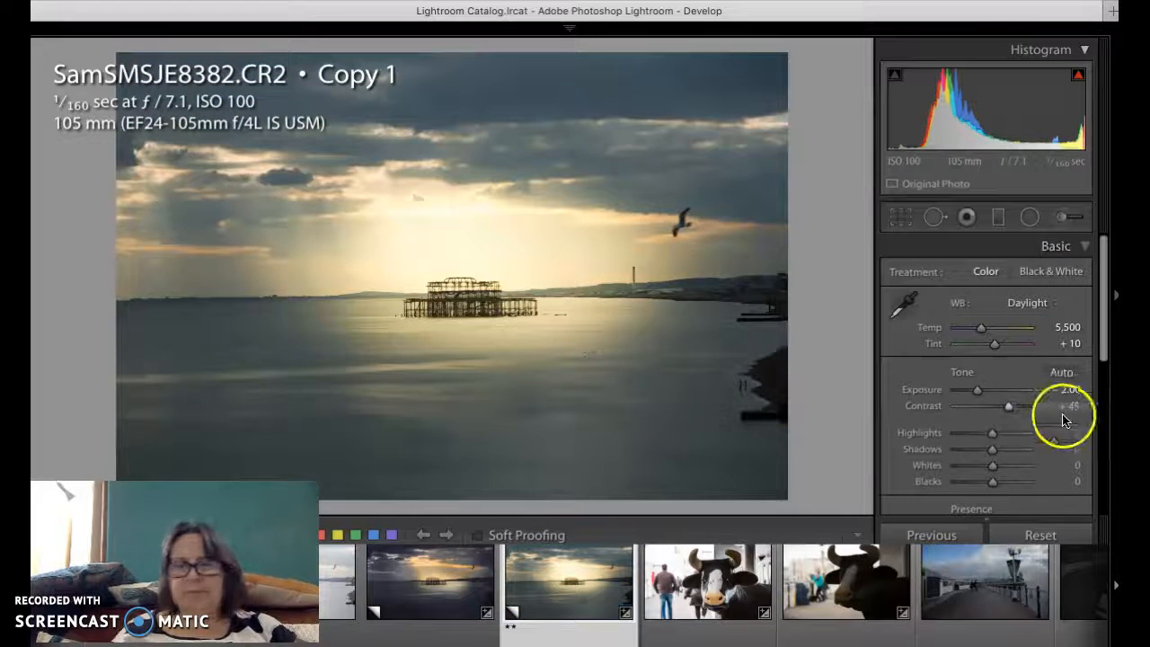
pyautogui.scroll(-3, 1006, 428)
pyautogui.moveTo(999, 462)
pyautogui.mouseDown()
pyautogui.moveTo(1003, 440)
pyautogui.moveTo(1012, 444)
pyautogui.mouseUp()
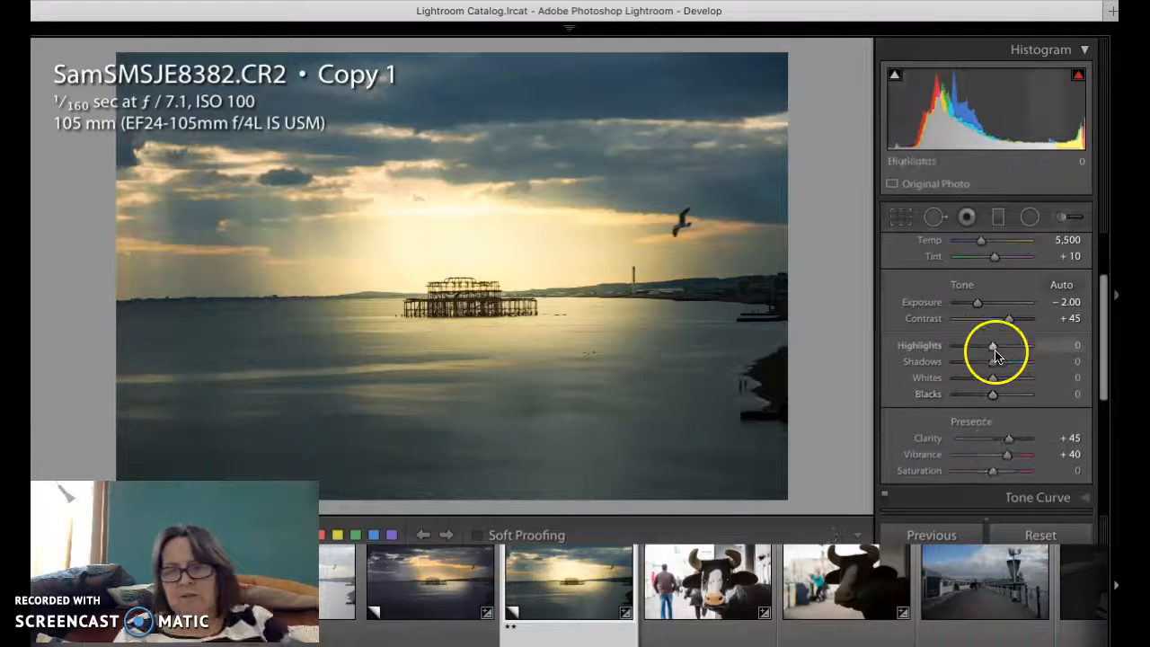
# Shift the hue of the photo's blues toward purple, to about +74, in the HSL adjustments.
pyautogui.scroll(-2, 994, 352)
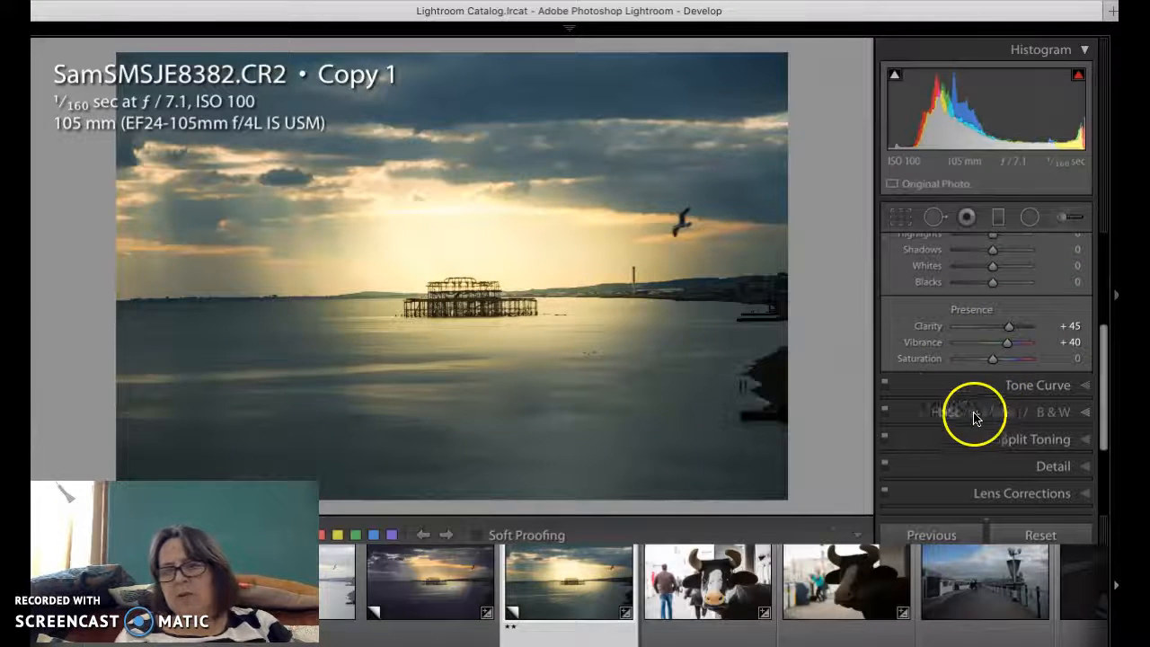
pyautogui.click(947, 415)
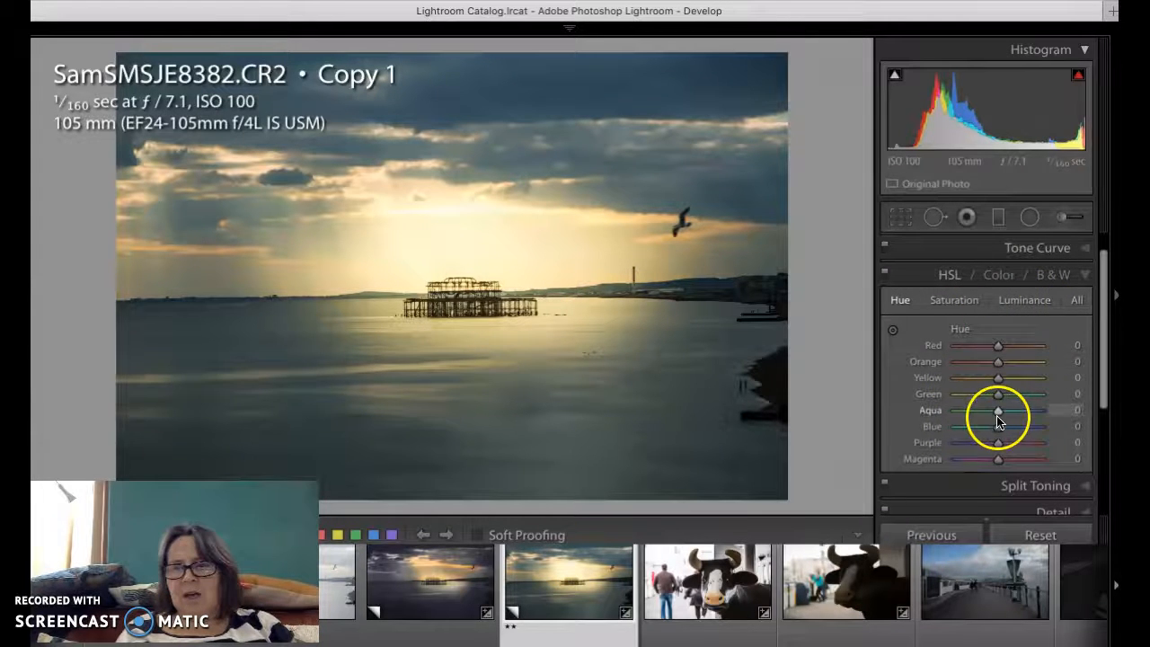
pyautogui.moveTo(996, 431); pyautogui.dragTo(1029, 429)
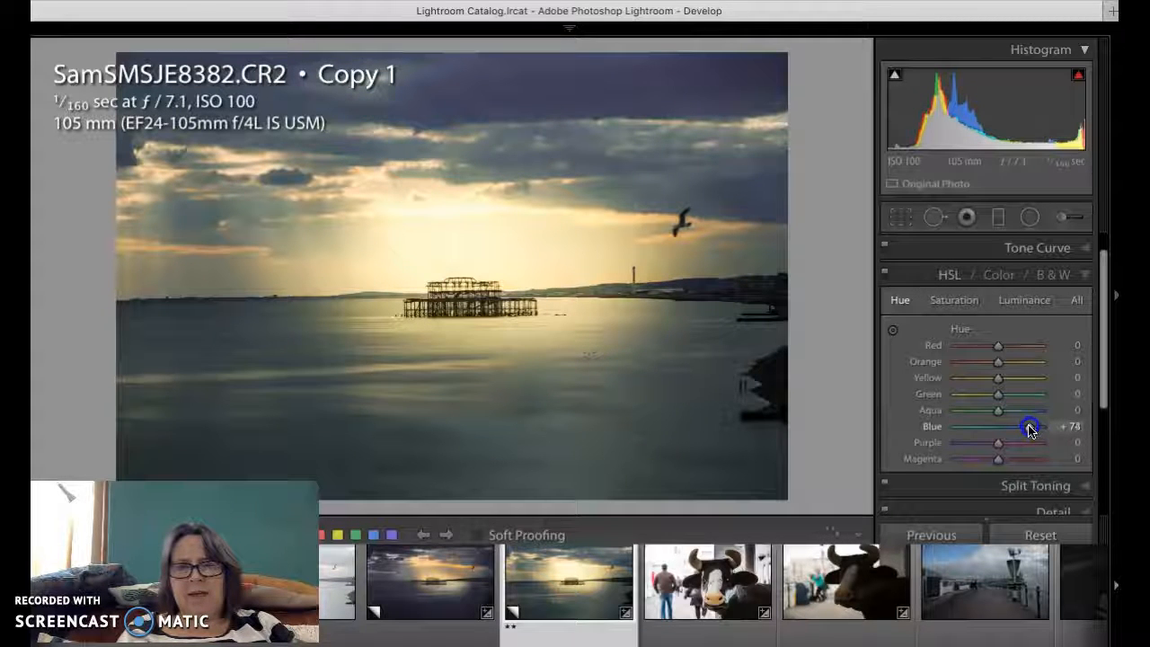
pyautogui.moveTo(1029, 430); pyautogui.dragTo(1026, 428)
# Strongly reduce the saturation of the photo's blues in the HSL adjustments, trying values down to -100.
pyautogui.click(959, 302)
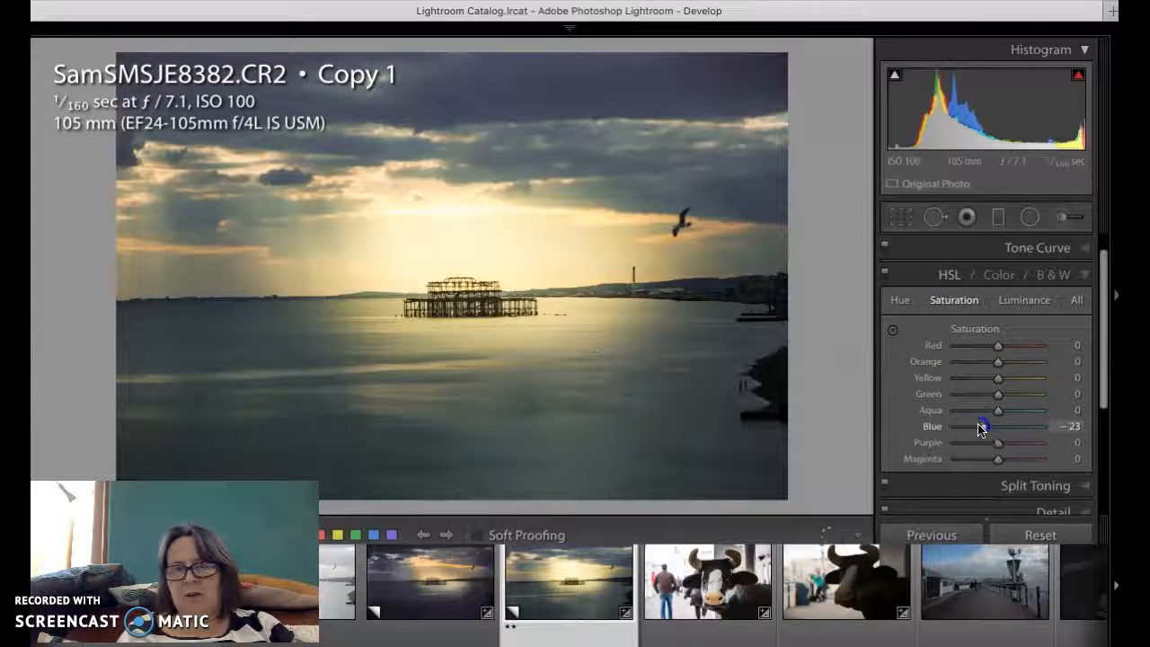
pyautogui.moveTo(972, 427); pyautogui.dragTo(951, 426)
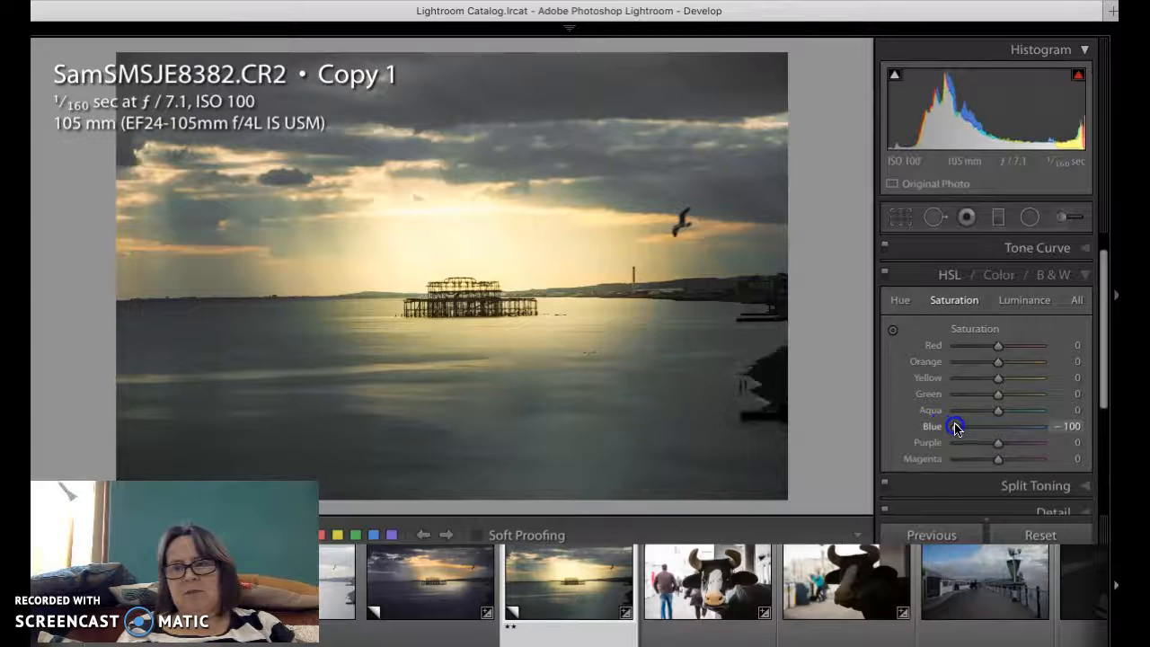
pyautogui.moveTo(986, 429); pyautogui.dragTo(960, 428)
# Lower the blue luminance to -100 and darken the aquas to -25 using targeted adjustment on the photo.
pyautogui.click(1028, 304)
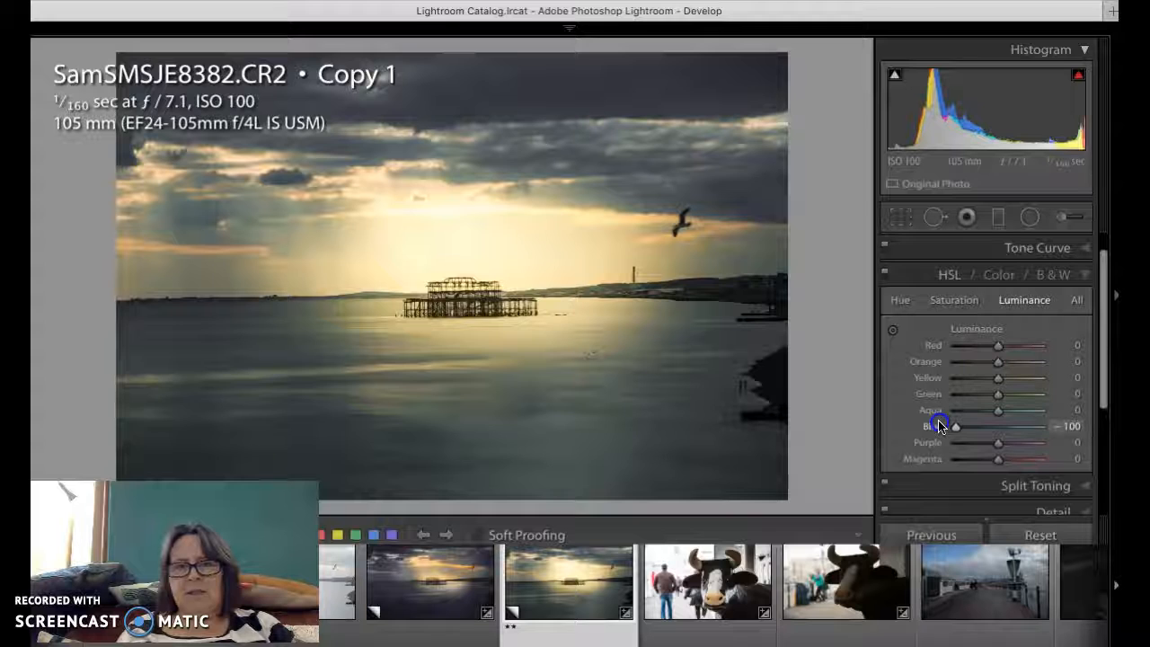
pyautogui.click(892, 333)
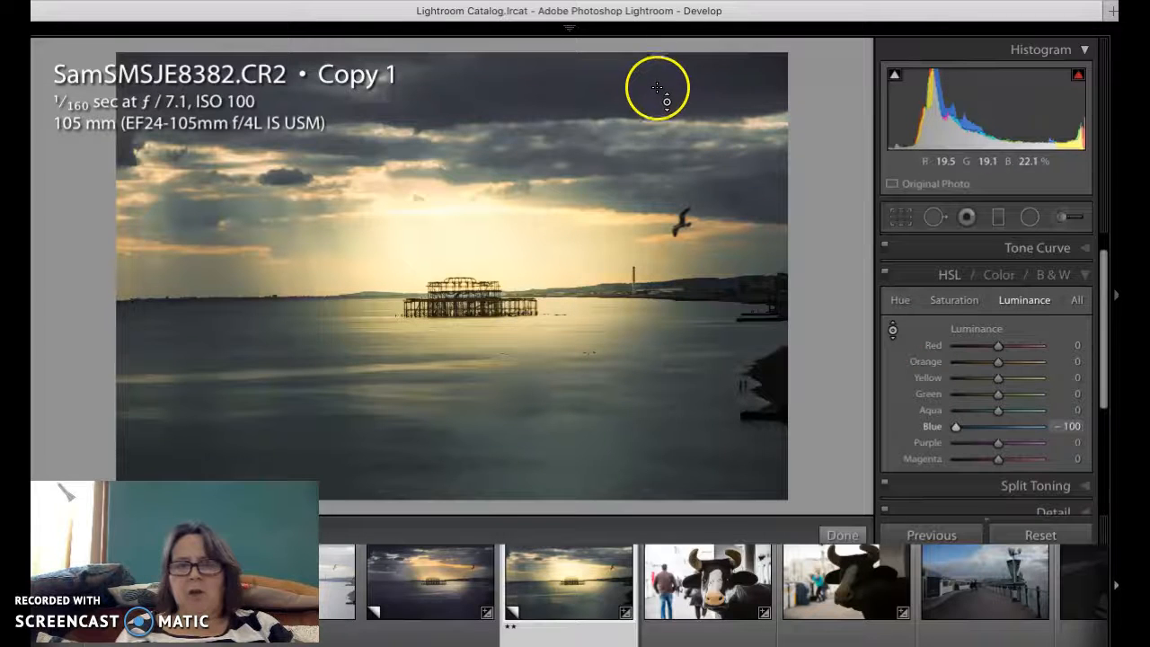
pyautogui.click(609, 93)
pyautogui.moveTo(609, 92)
pyautogui.mouseDown()
pyautogui.moveTo(601, 216)
pyautogui.moveTo(615, 79)
pyautogui.moveTo(614, 94)
pyautogui.mouseUp()
pyautogui.moveTo(609, 136); pyautogui.dragTo(596, 276)
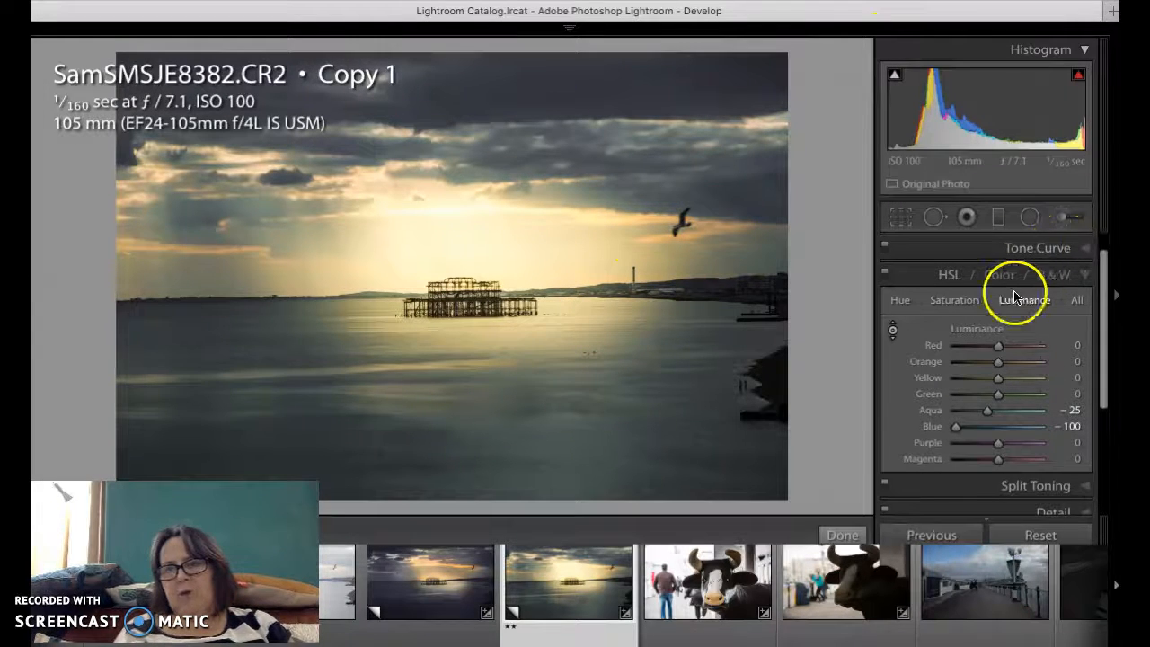
pyautogui.click(849, 534)
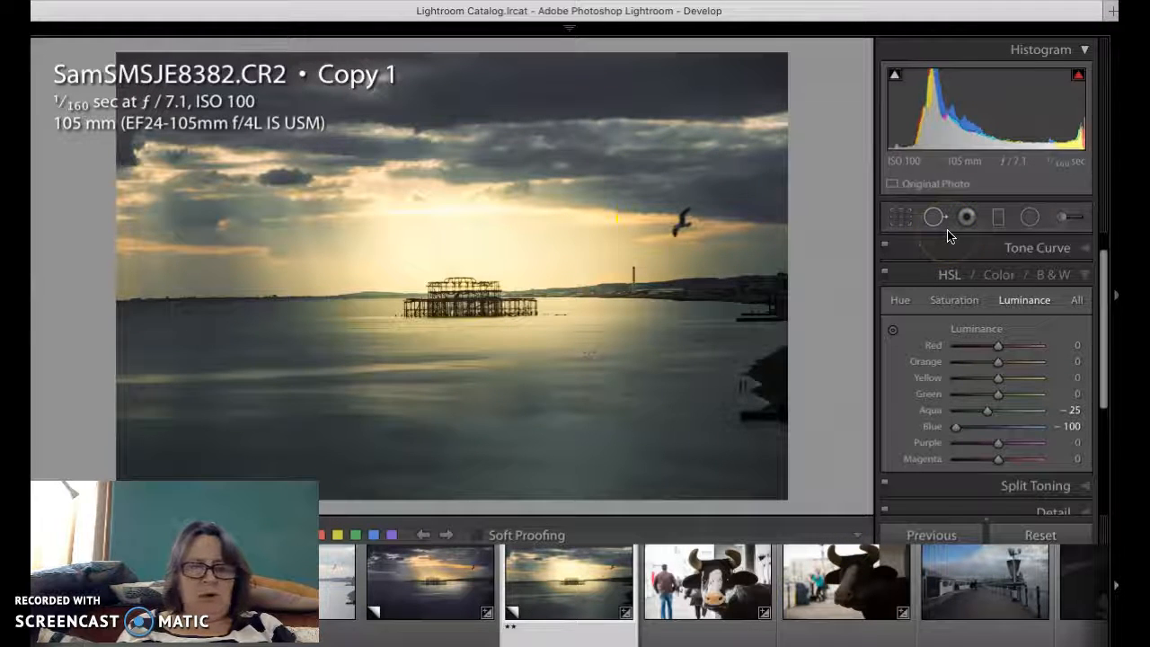
# Try painting the Yellow Light brush effect with contrast 77 over the glowing sky and sea around the pier.
pyautogui.click(1058, 218)
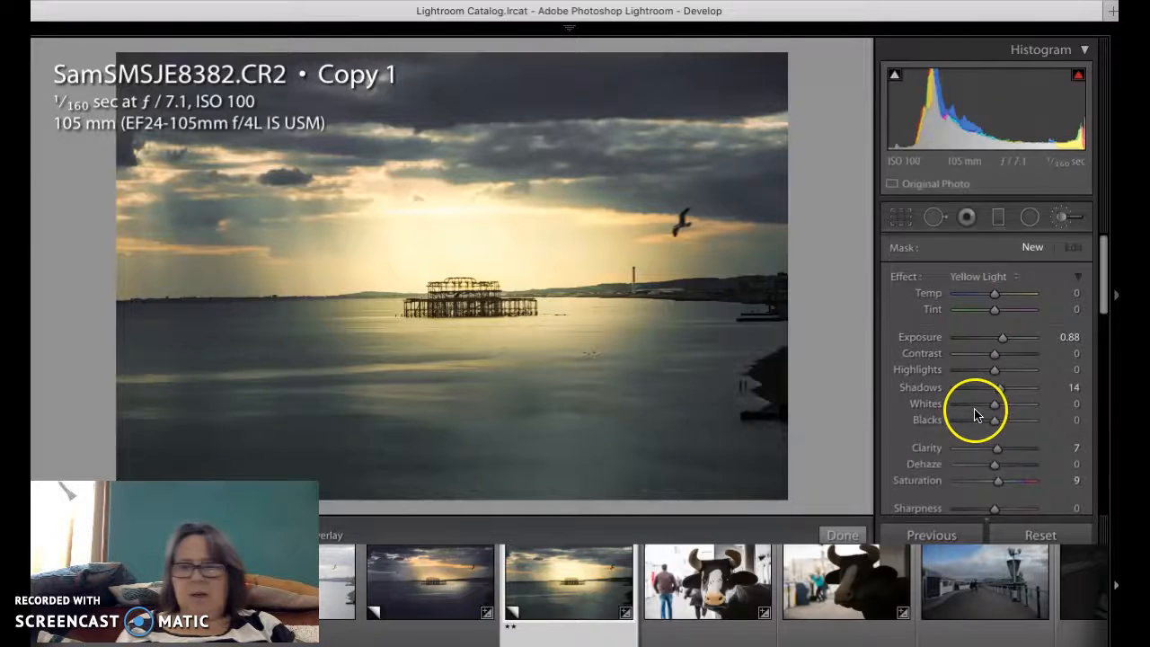
pyautogui.scroll(-5, 975, 408)
pyautogui.scroll(5, 972, 306)
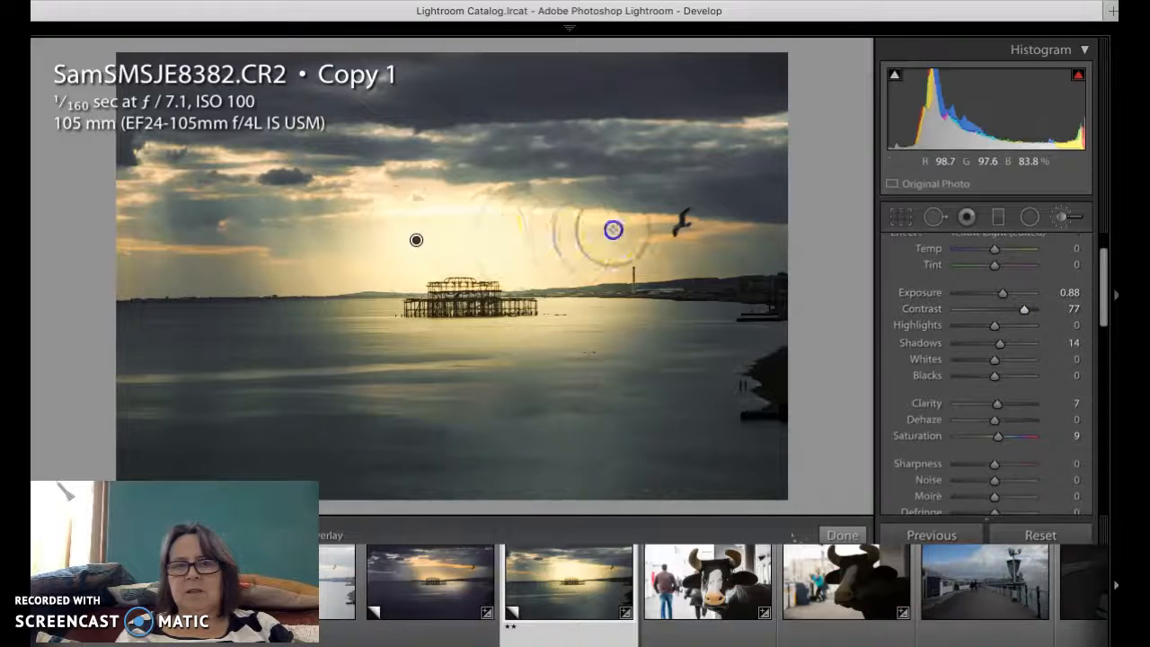
pyautogui.moveTo(332, 226)
pyautogui.mouseDown()
pyautogui.moveTo(645, 247)
pyautogui.moveTo(551, 318)
pyautogui.mouseUp()
pyautogui.moveTo(678, 321); pyautogui.dragTo(704, 321)
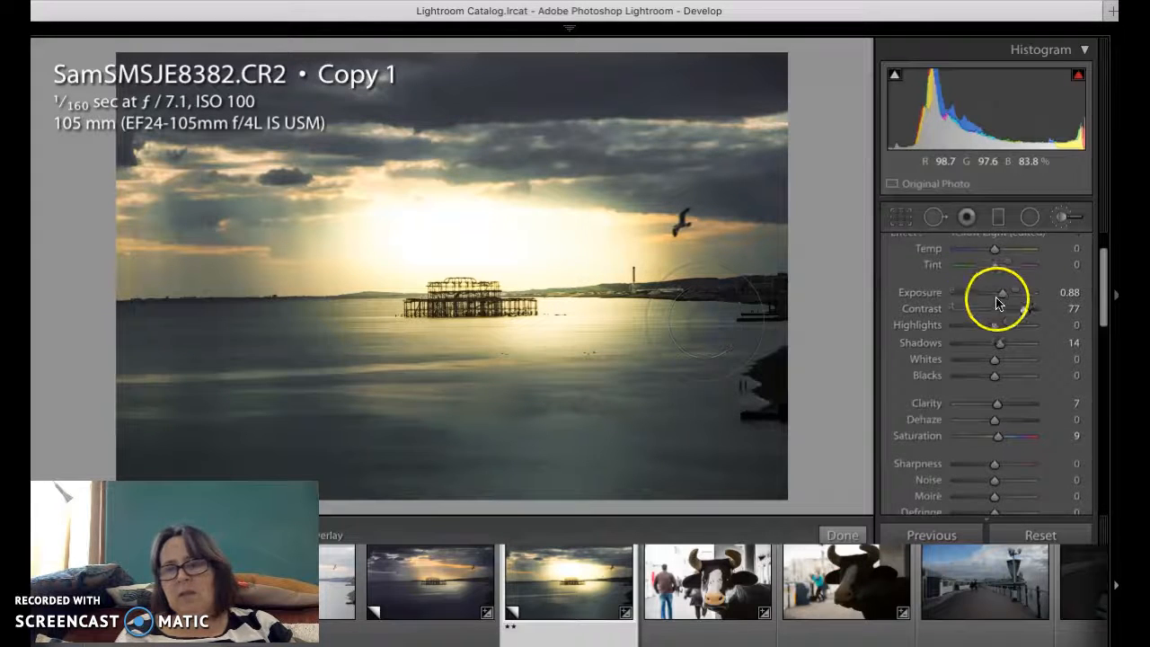
# Reset the painted brush's exposure to 0.00, try a lower contrast, and delete the brush adjustment.
pyautogui.doubleClick(931, 294)
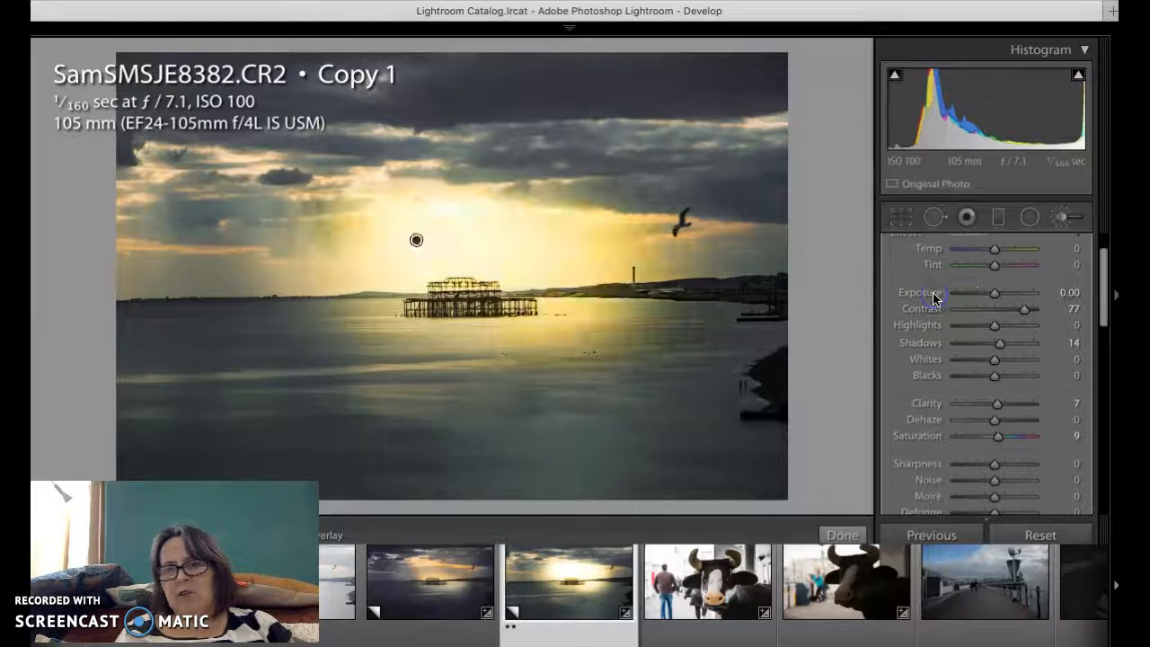
pyautogui.moveTo(1001, 311); pyautogui.dragTo(973, 311)
pyautogui.press('Delete')
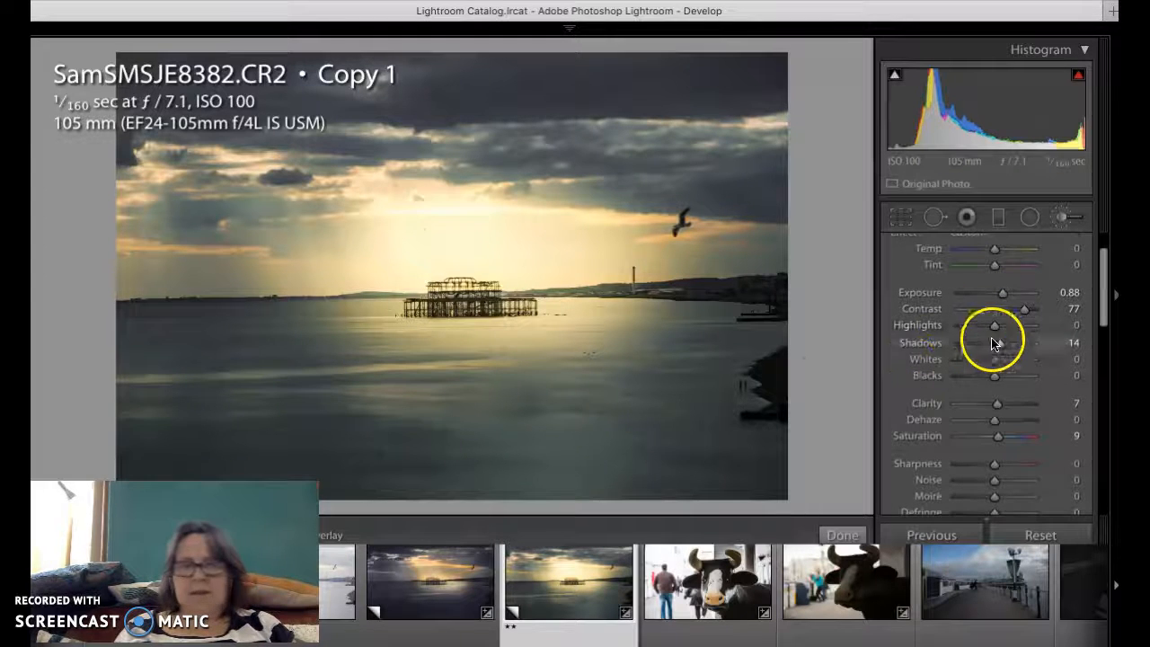
# Paint a new adjustment brush over the glow around the pier with size 33.5, contrast 22 and temperature 51.
pyautogui.click(1004, 313)
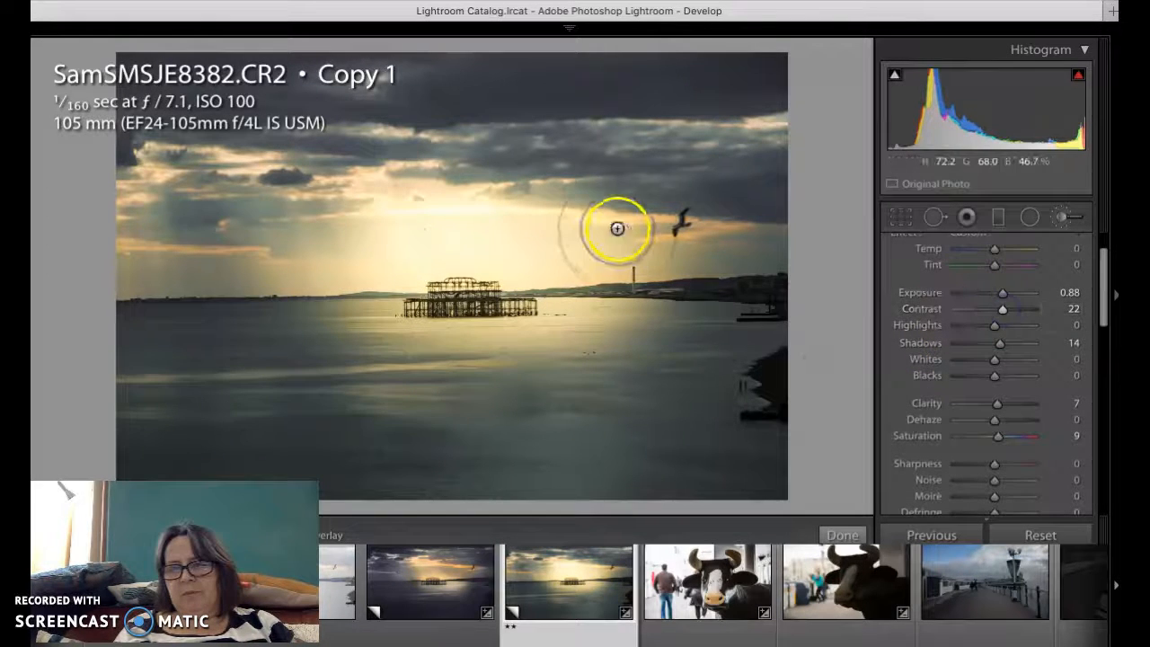
pyautogui.scroll(-8, 998, 417)
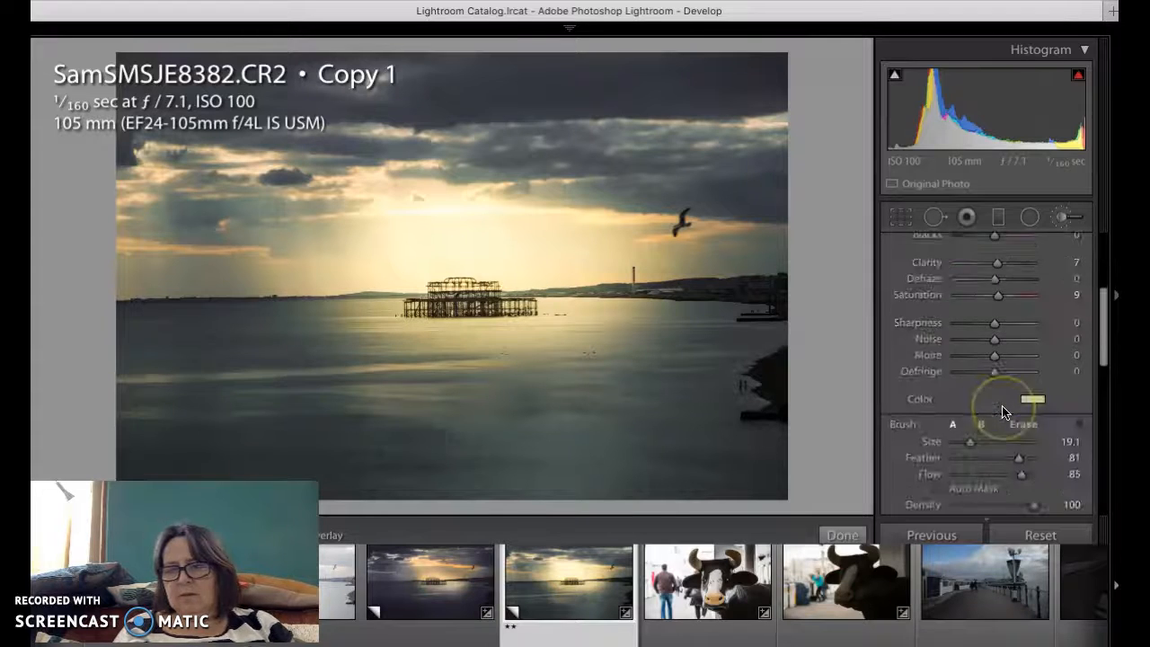
pyautogui.moveTo(969, 308); pyautogui.dragTo(984, 316)
pyautogui.scroll(5, 958, 358)
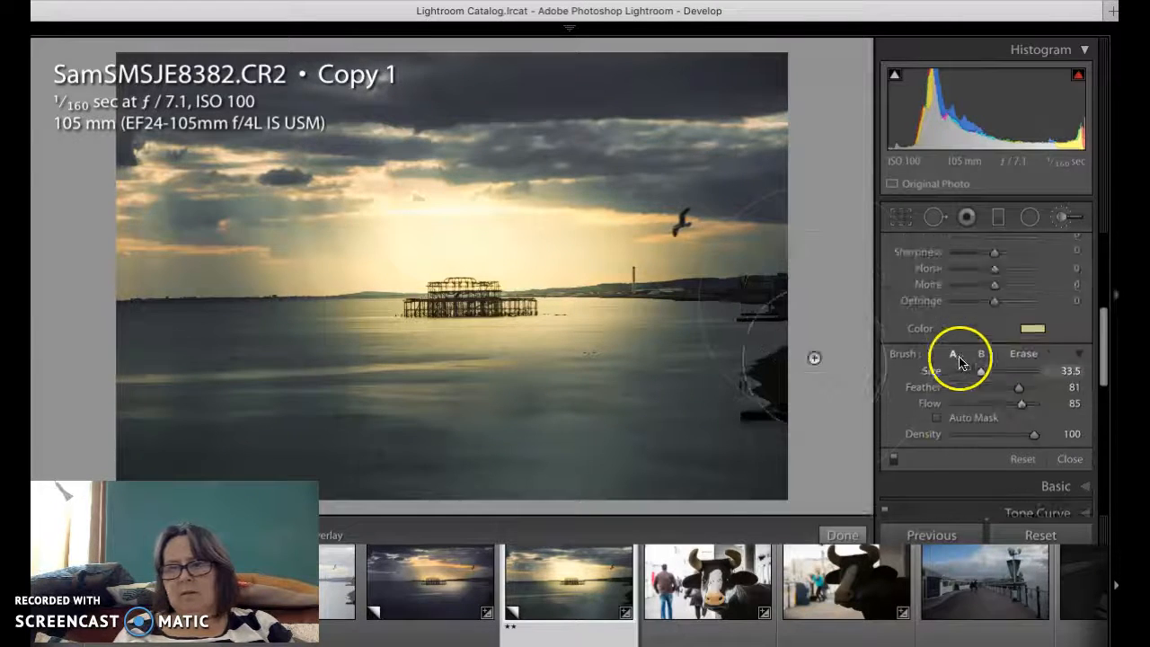
pyautogui.scroll(6, 958, 361)
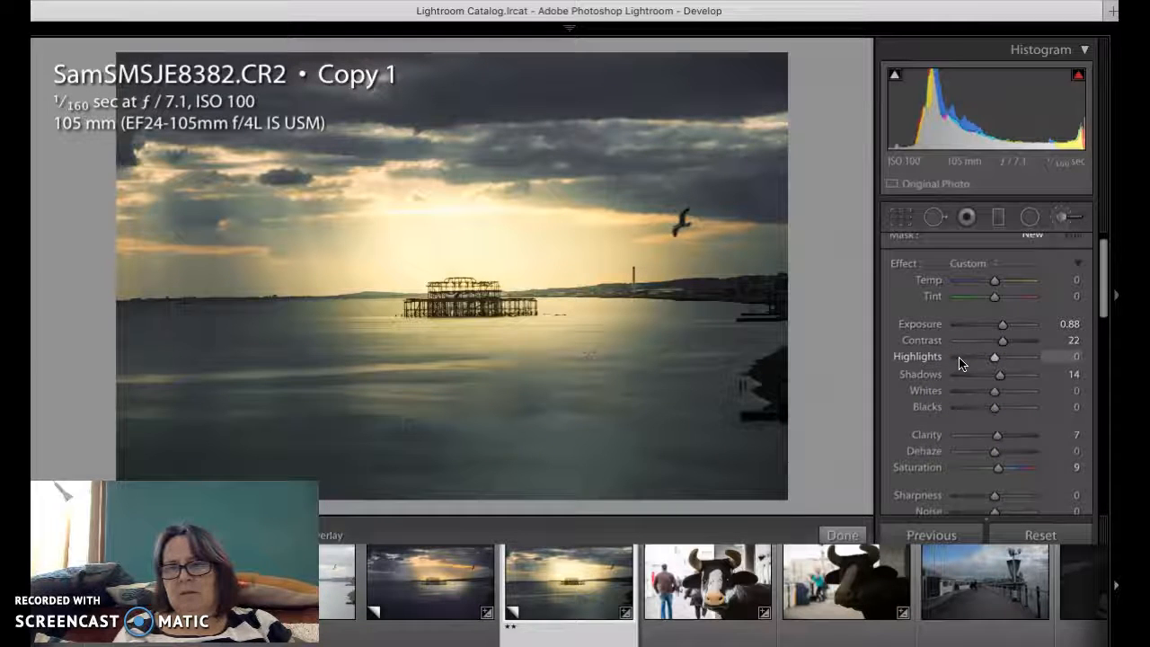
pyautogui.click(1014, 295)
pyautogui.moveTo(443, 230)
pyautogui.mouseDown()
pyautogui.moveTo(595, 243)
pyautogui.moveTo(654, 266)
pyautogui.moveTo(587, 305)
pyautogui.moveTo(468, 319)
pyautogui.moveTo(702, 309)
pyautogui.moveTo(637, 318)
pyautogui.moveTo(686, 311)
pyautogui.moveTo(651, 315)
pyautogui.moveTo(673, 337)
pyautogui.mouseUp()
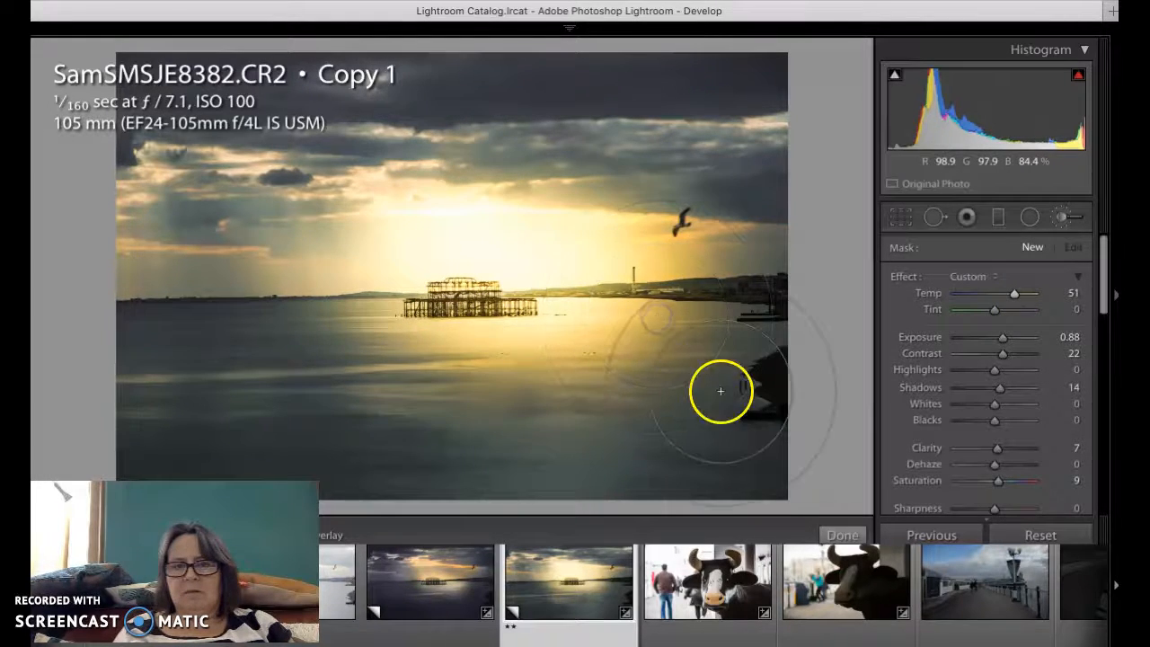
# Set the brushed glow's exposure to -0.25, temperature to 5 and tint to -8.
pyautogui.click(1013, 316)
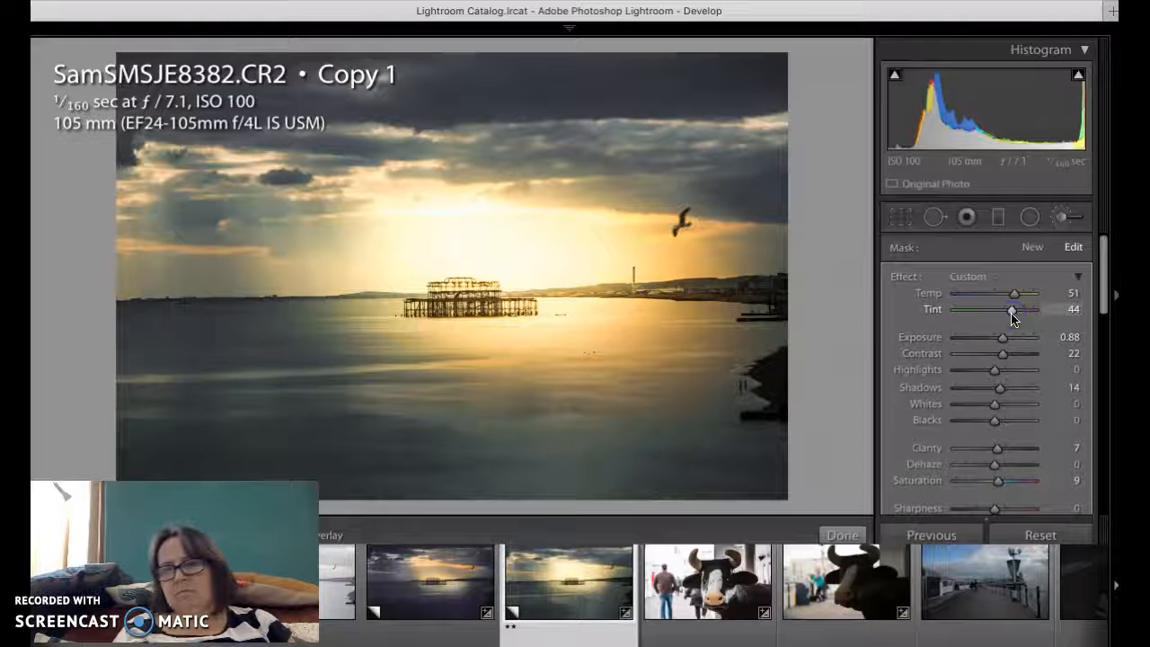
pyautogui.moveTo(1012, 316); pyautogui.dragTo(1006, 316)
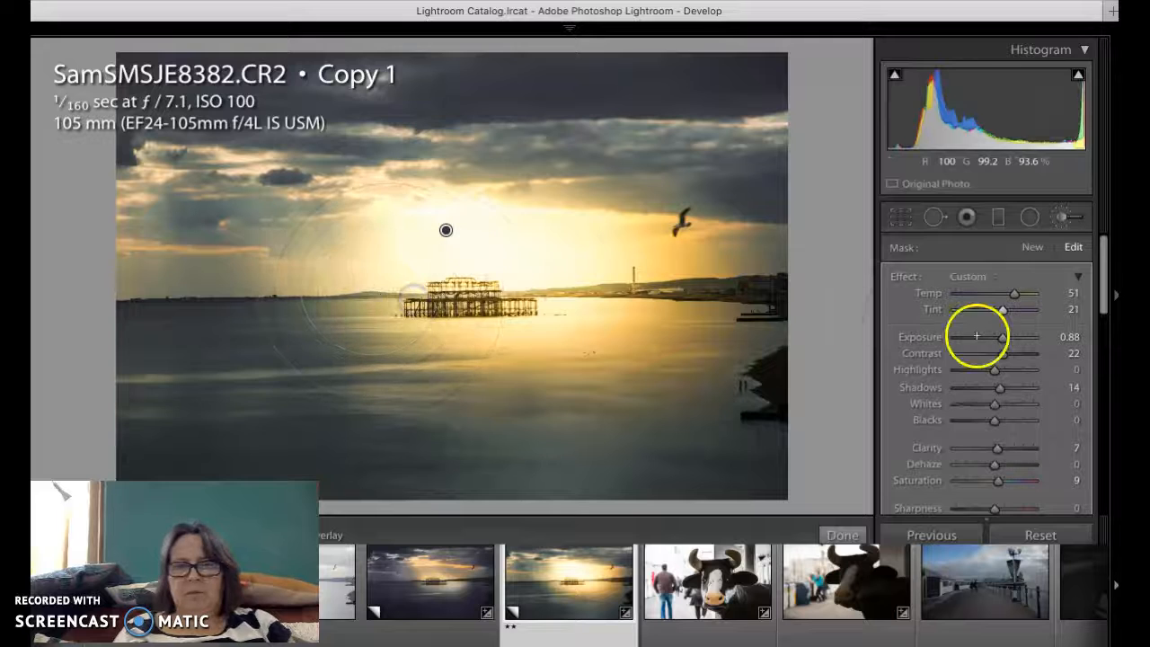
pyautogui.moveTo(1004, 341); pyautogui.dragTo(992, 343)
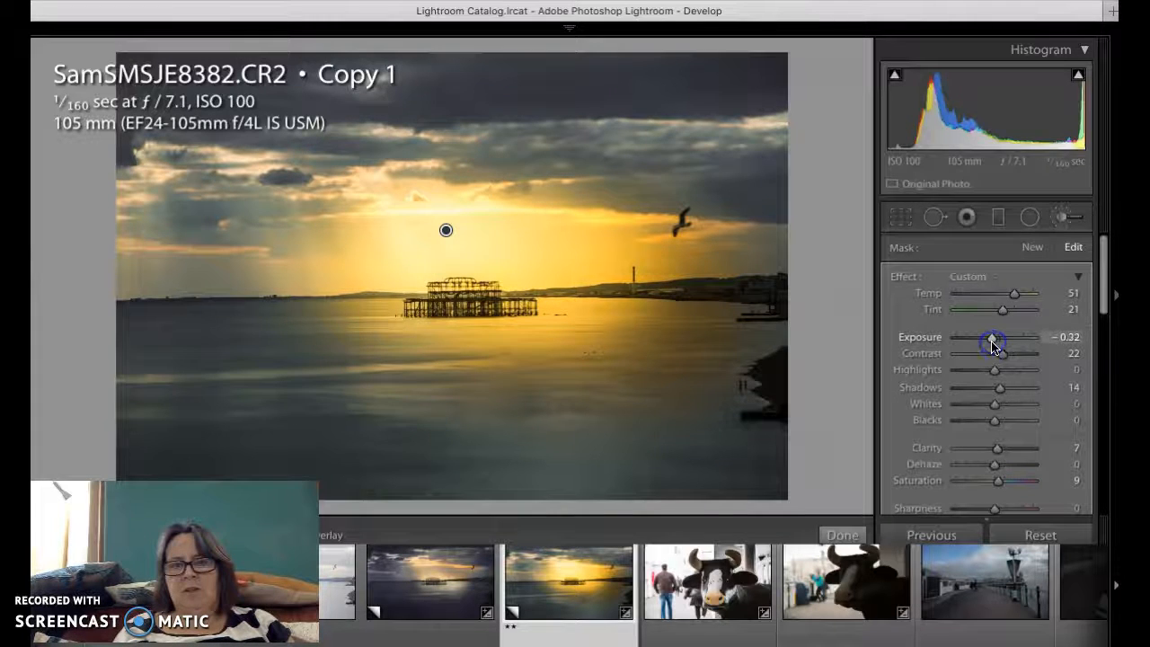
pyautogui.moveTo(1013, 298); pyautogui.dragTo(1013, 298)
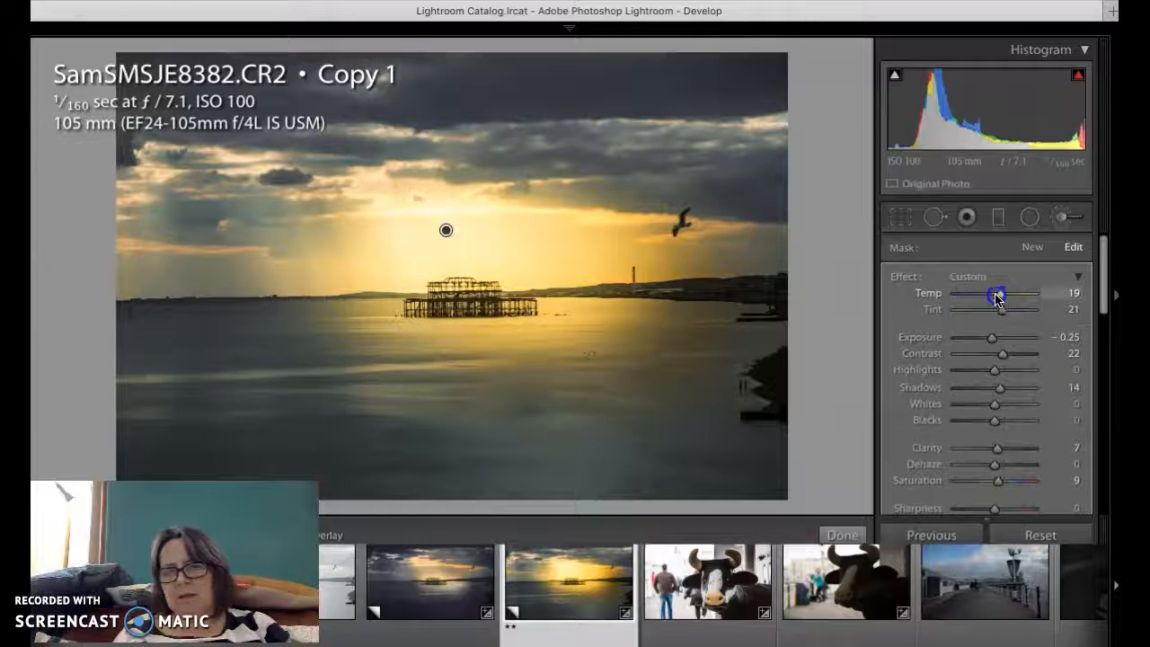
pyautogui.moveTo(999, 313); pyautogui.dragTo(1000, 315)
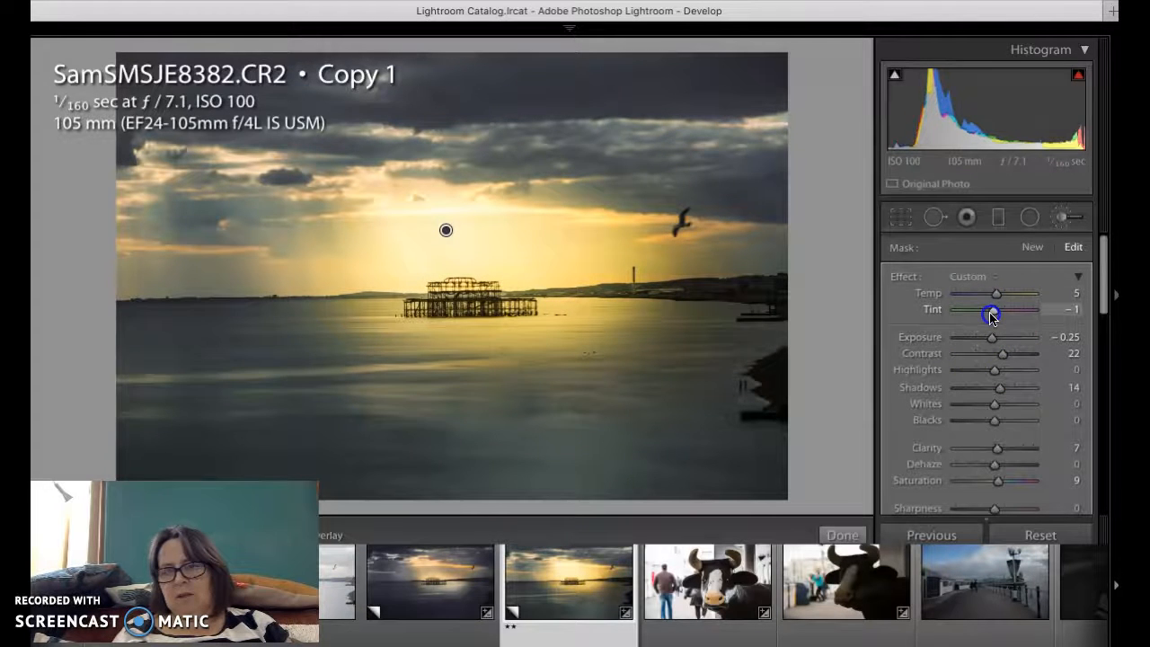
# Reopen the finished brush adjustment and move its pin straight down to the top of the pier.
pyautogui.click(1067, 218)
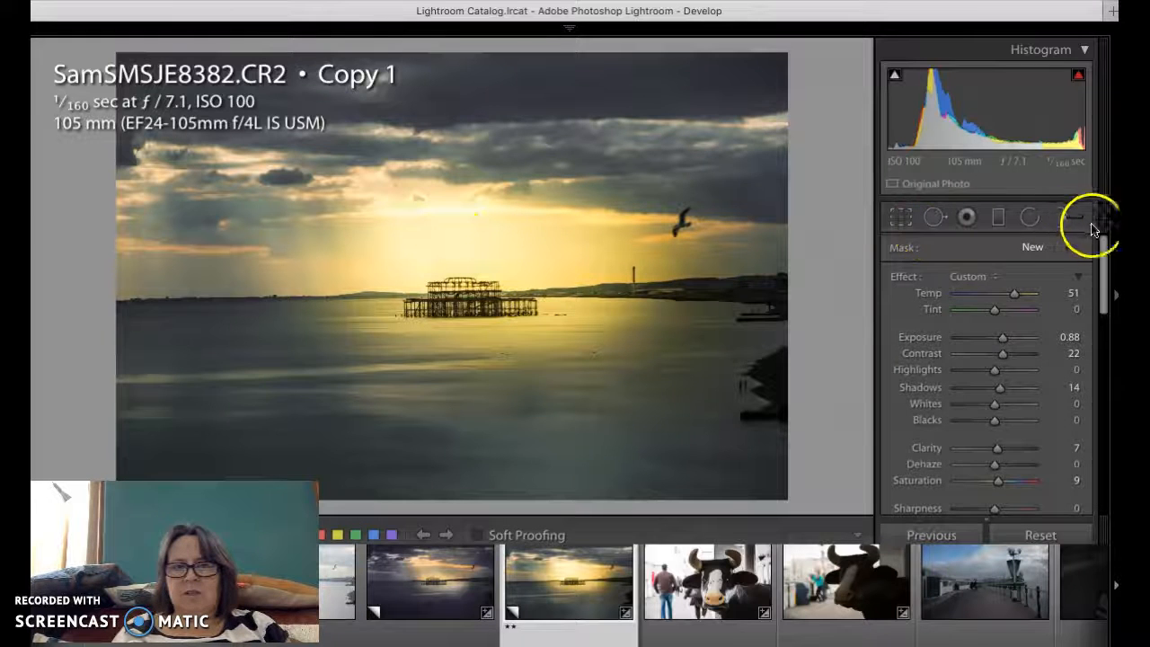
pyautogui.click(1063, 223)
pyautogui.click(1062, 223)
pyautogui.click(442, 230)
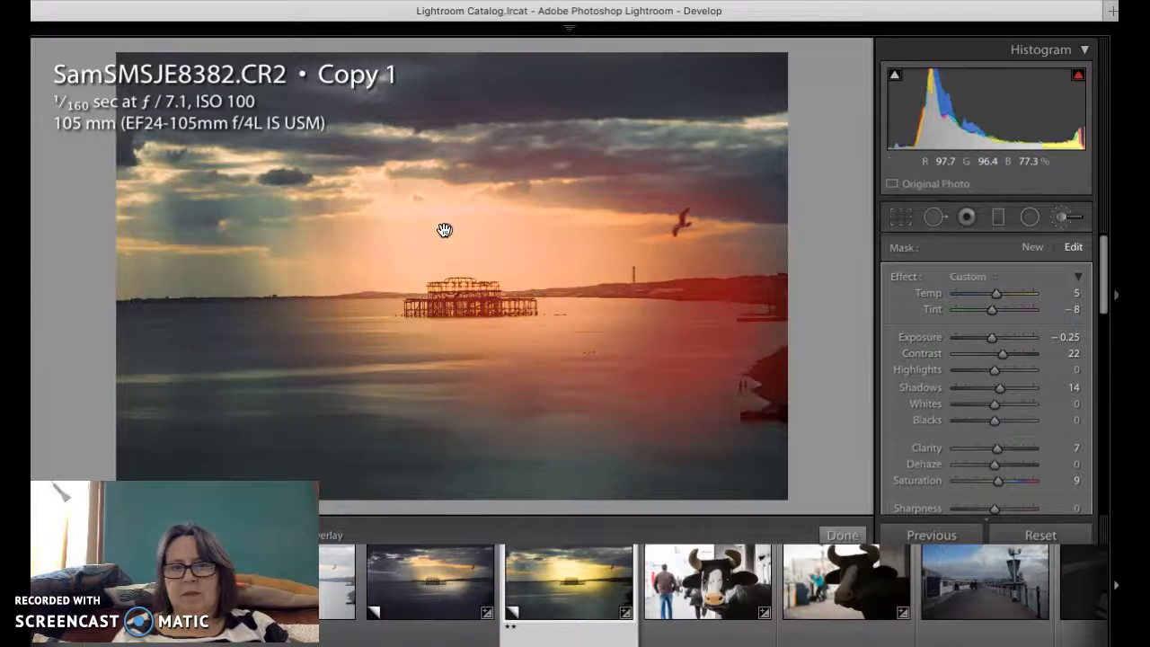
pyautogui.moveTo(444, 231); pyautogui.dragTo(443, 274)
pyautogui.click(724, 279)
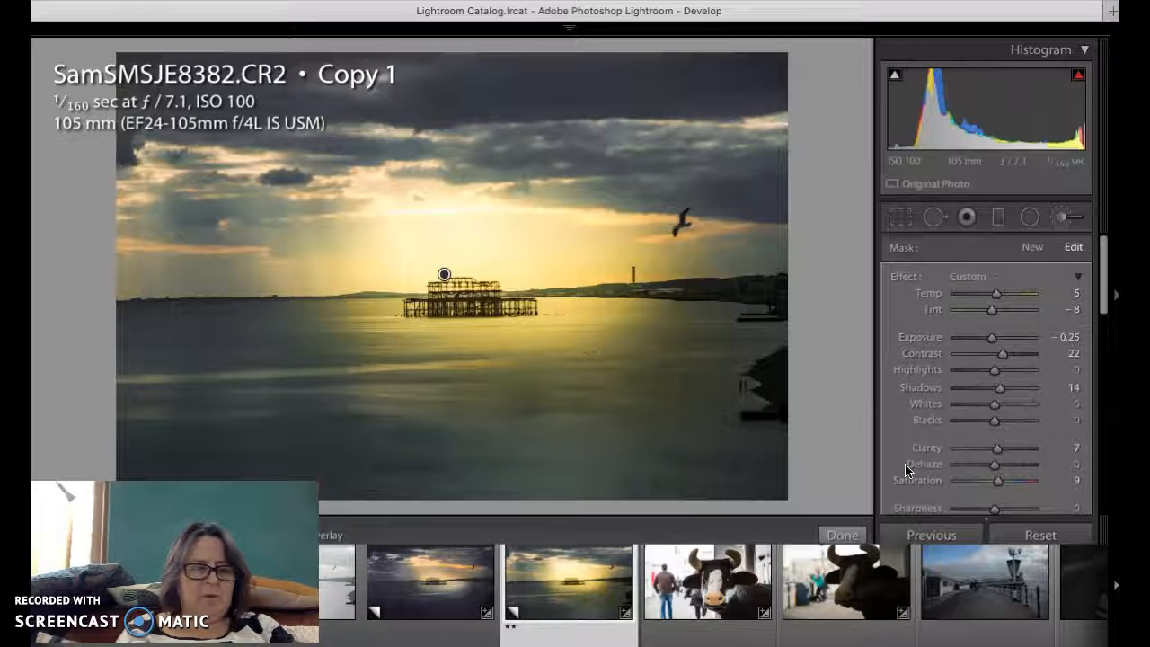
# Darken the yellow glow around the pier using HSL luminance targeted adjustment on the bright water beside it.
pyautogui.scroll(-5, 999, 359)
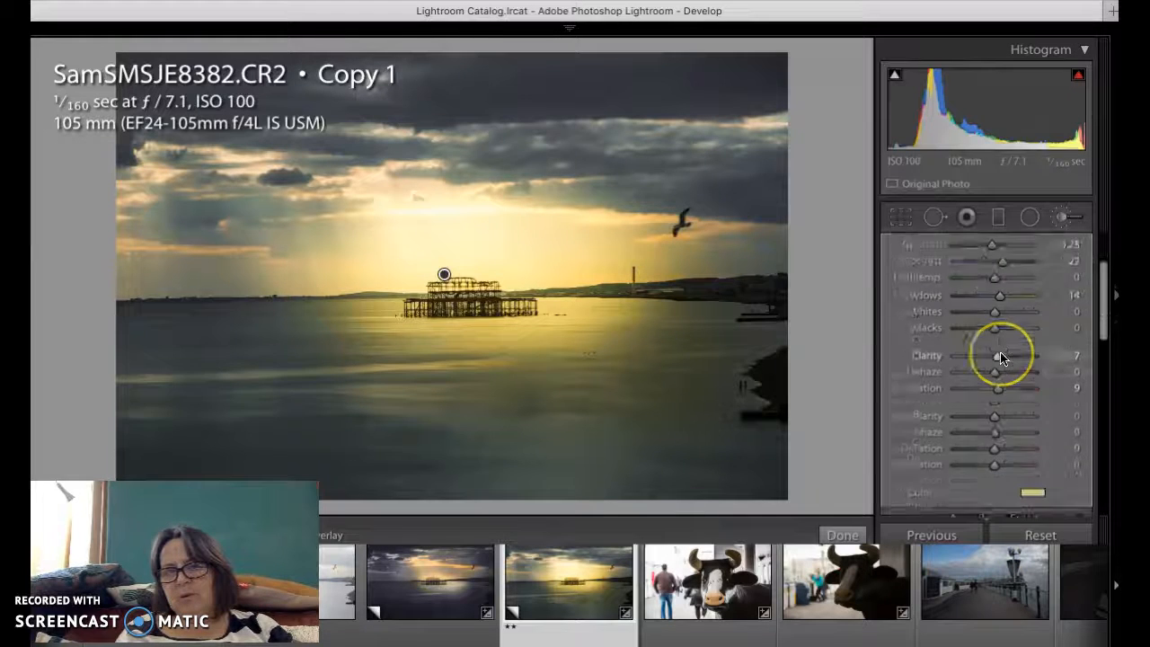
pyautogui.scroll(-8, 992, 404)
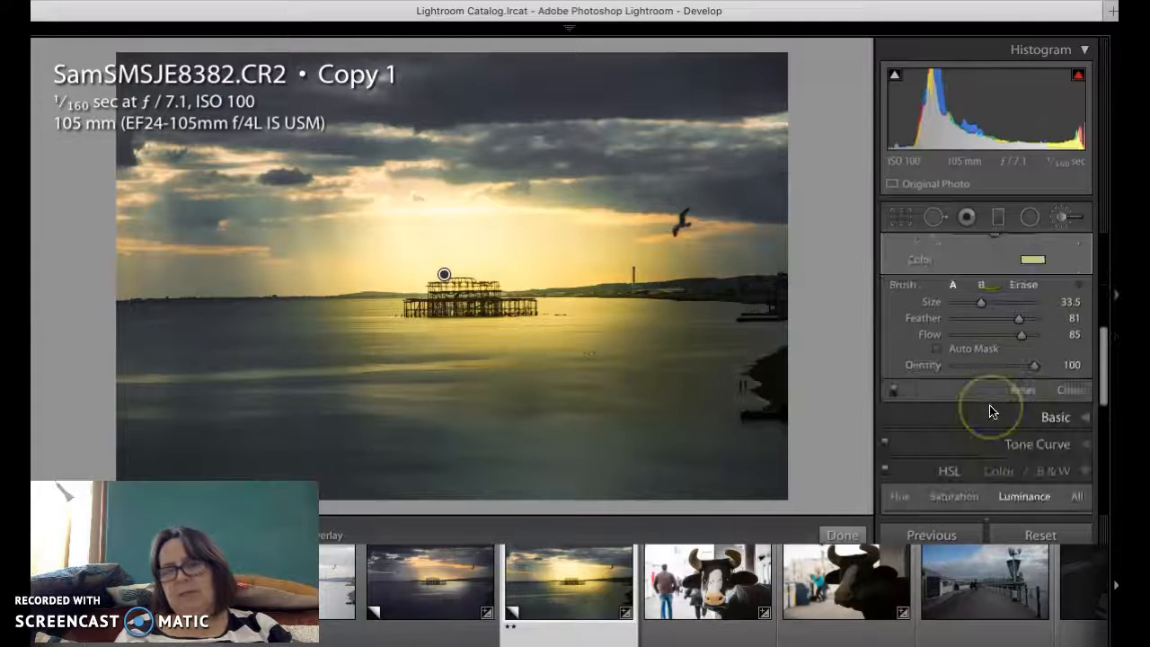
pyautogui.click(946, 460)
pyautogui.scroll(-5, 991, 368)
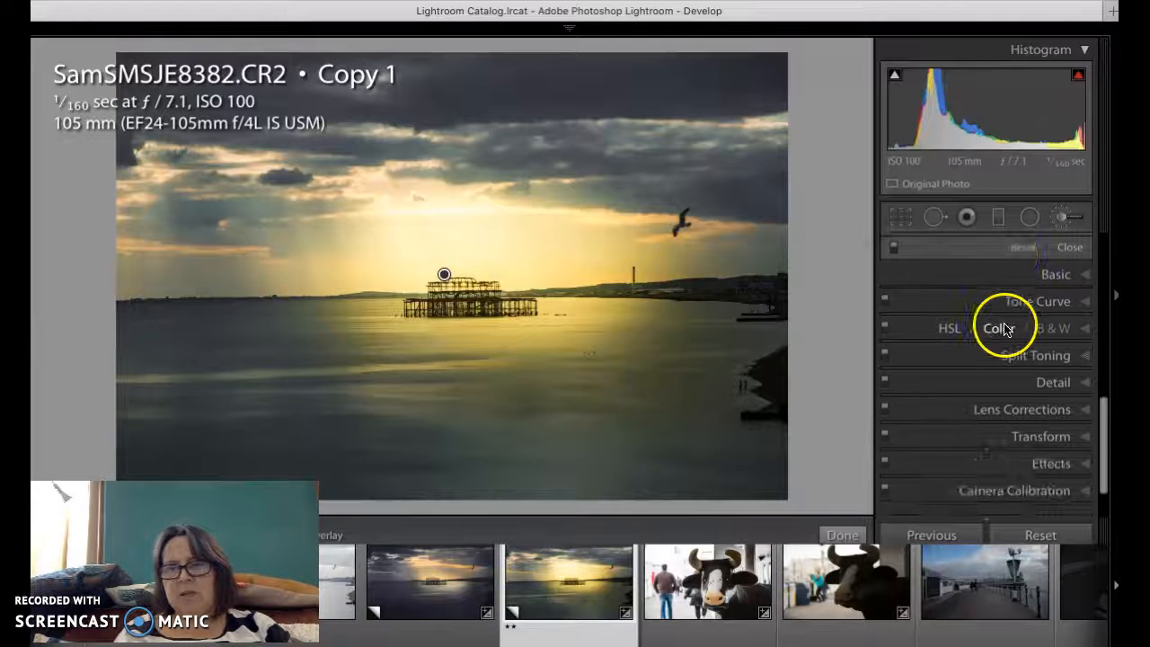
pyautogui.click(945, 329)
pyautogui.click(892, 372)
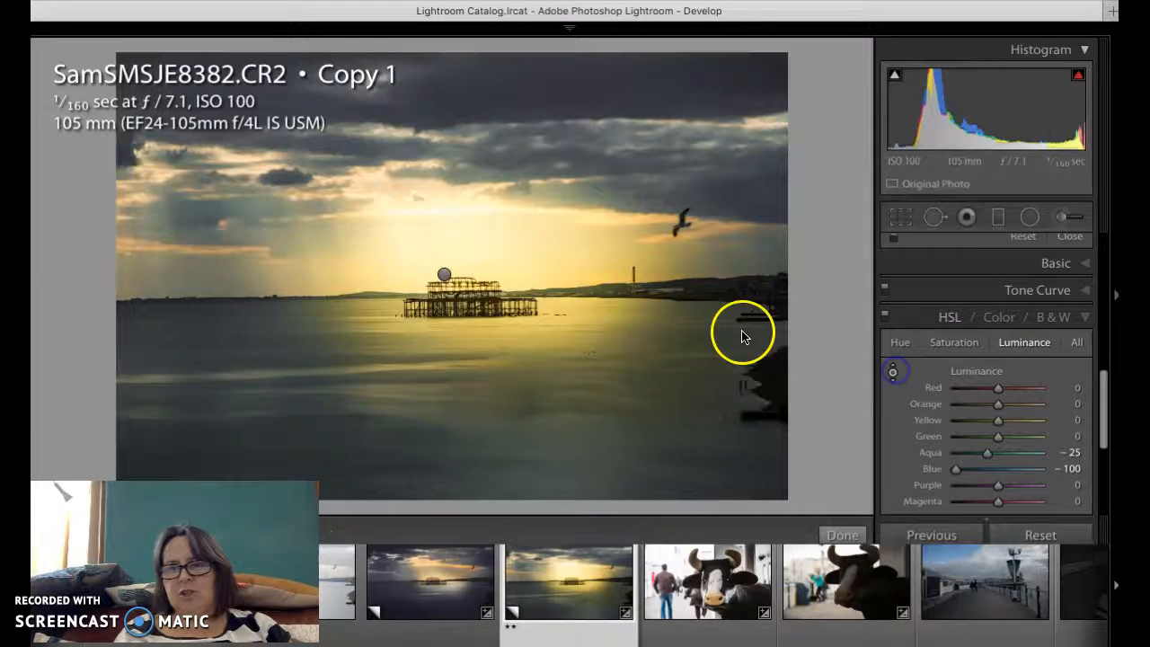
pyautogui.click(589, 328)
pyautogui.moveTo(589, 327); pyautogui.dragTo(602, 365)
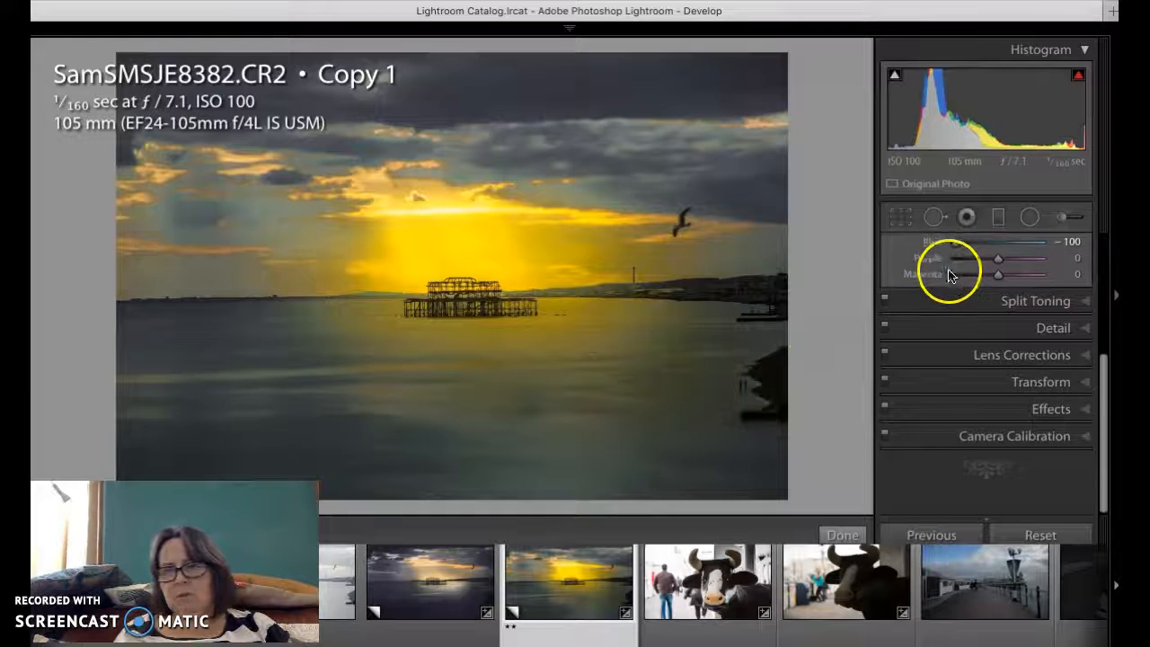
# Set the HSL luminance of yellow to -41 and orange to +27, and adjust the red luminance.
pyautogui.scroll(5, 949, 275)
pyautogui.moveTo(995, 349); pyautogui.dragTo(982, 351)
pyautogui.click(1010, 334)
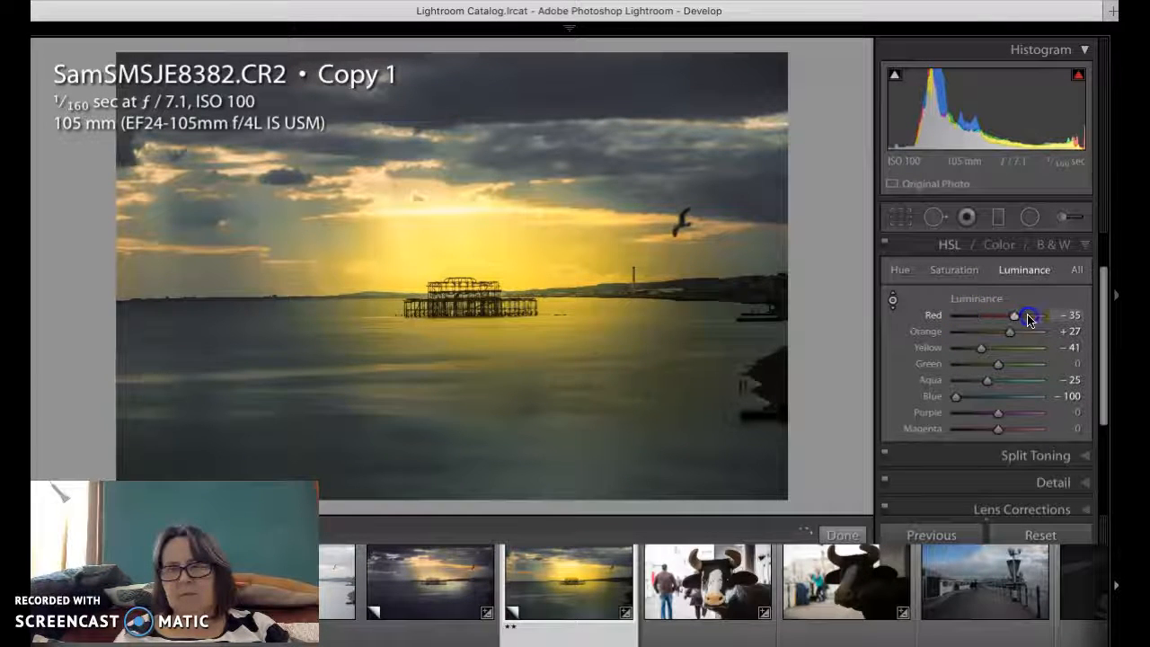
# Set the HSL saturation of yellow to -60, orange to +89 and red to +23.
pyautogui.click(954, 269)
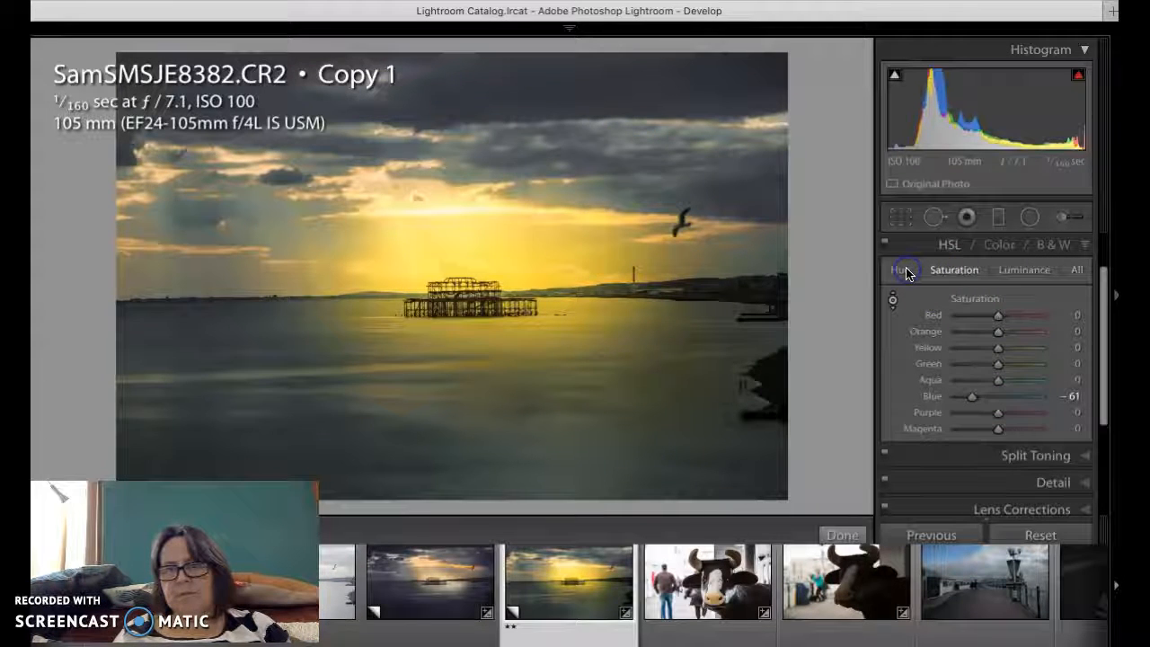
pyautogui.click(906, 269)
pyautogui.moveTo(998, 348); pyautogui.dragTo(976, 350)
pyautogui.click(999, 332)
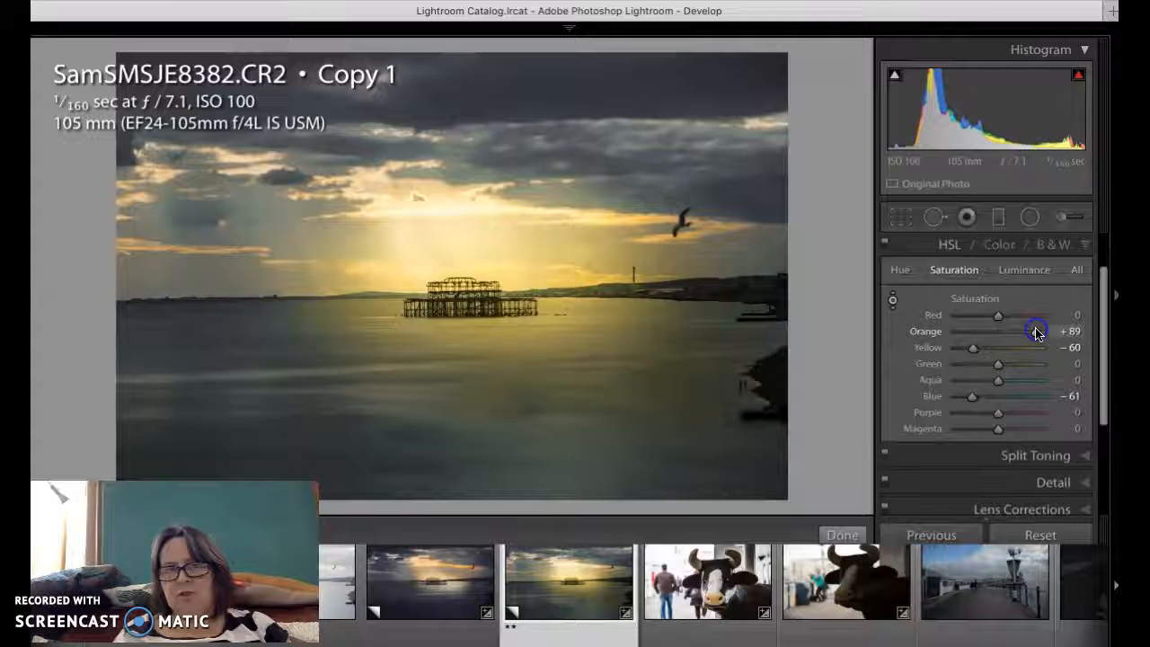
pyautogui.click(1012, 318)
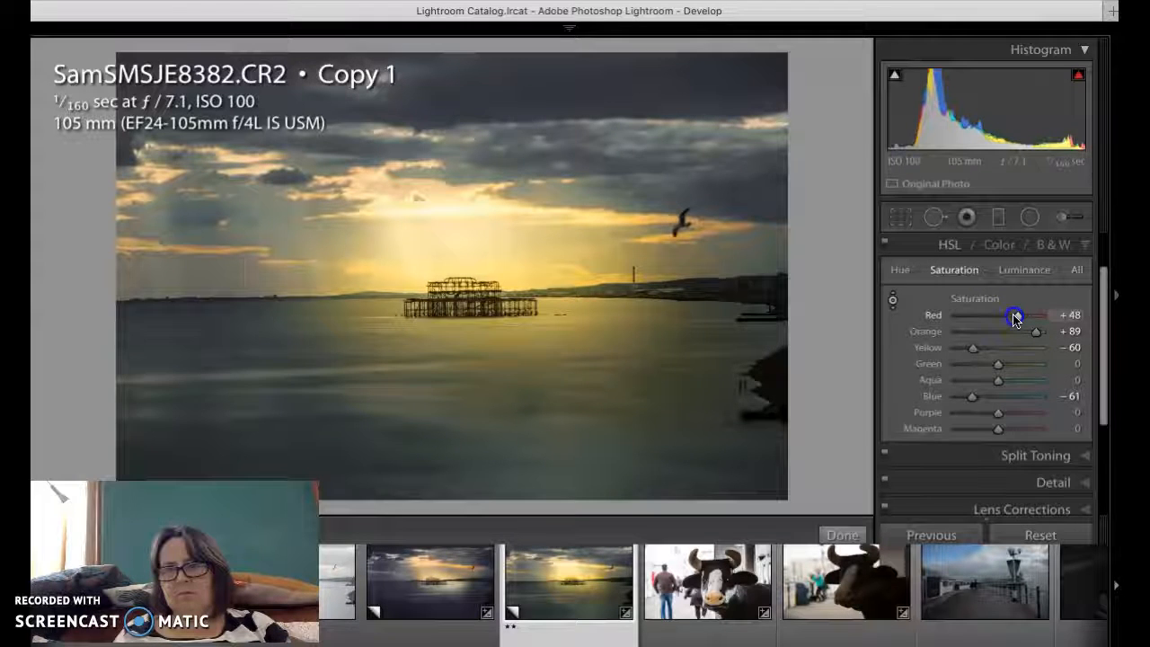
pyautogui.moveTo(1014, 319); pyautogui.dragTo(1004, 325)
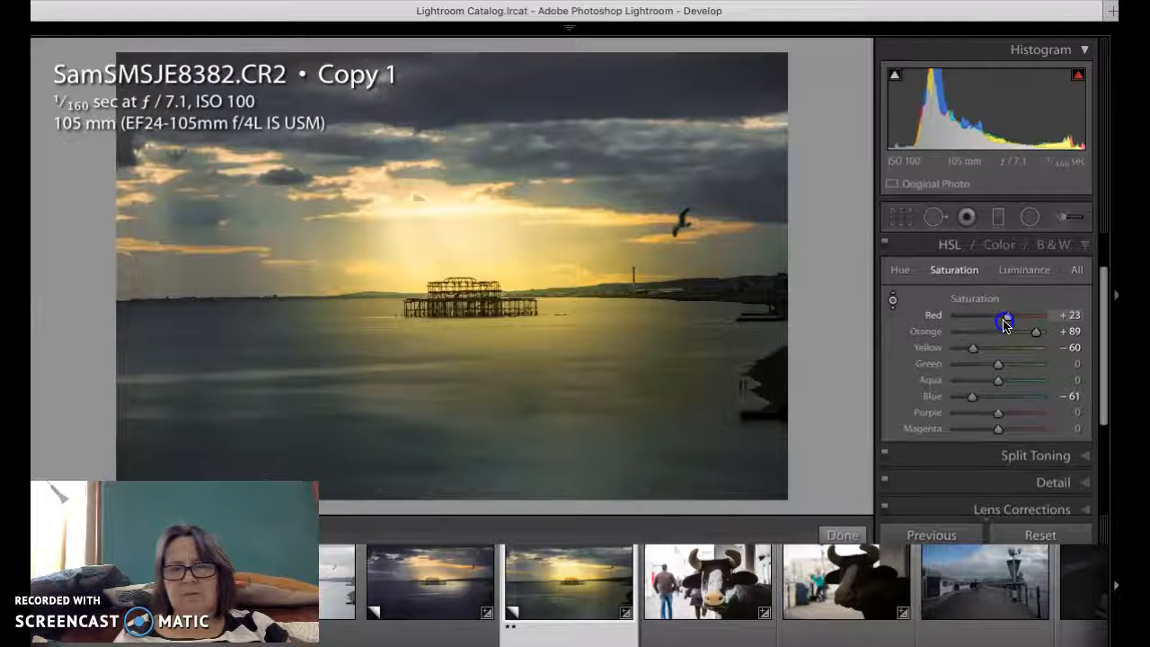
# Apply a dehaze amount of +40 to the whole photo.
pyautogui.scroll(-2, 958, 446)
pyautogui.scroll(-3, 958, 446)
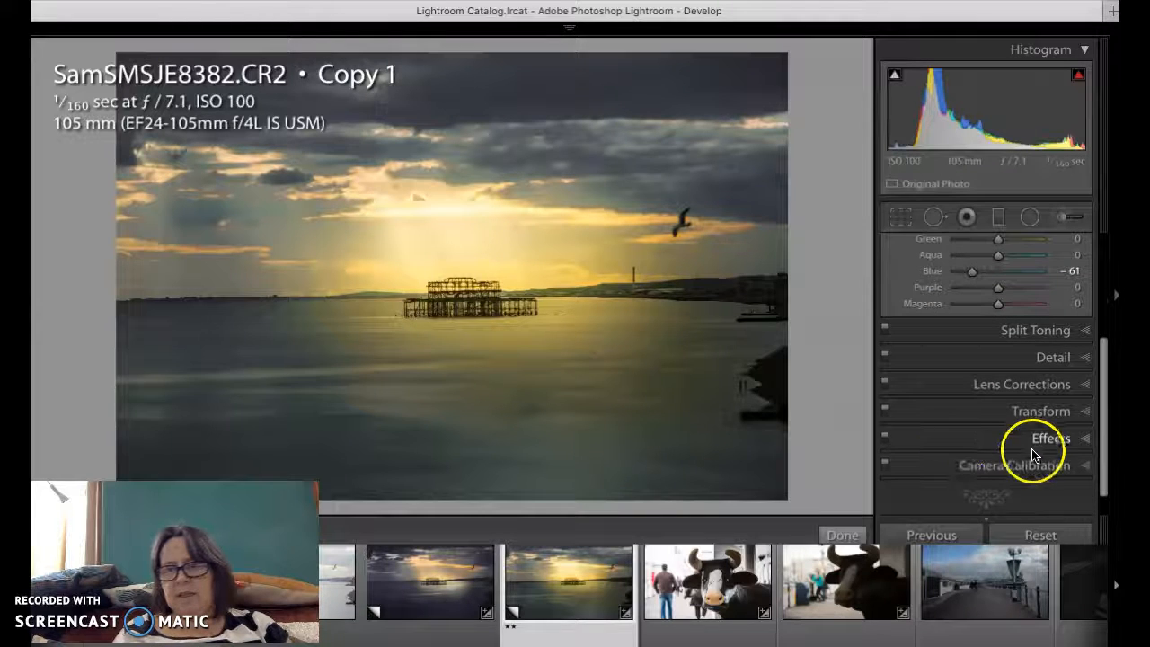
pyautogui.click(1042, 413)
pyautogui.moveTo(992, 500)
pyautogui.mouseDown()
pyautogui.moveTo(978, 502)
pyautogui.moveTo(1008, 502)
pyautogui.mouseUp()
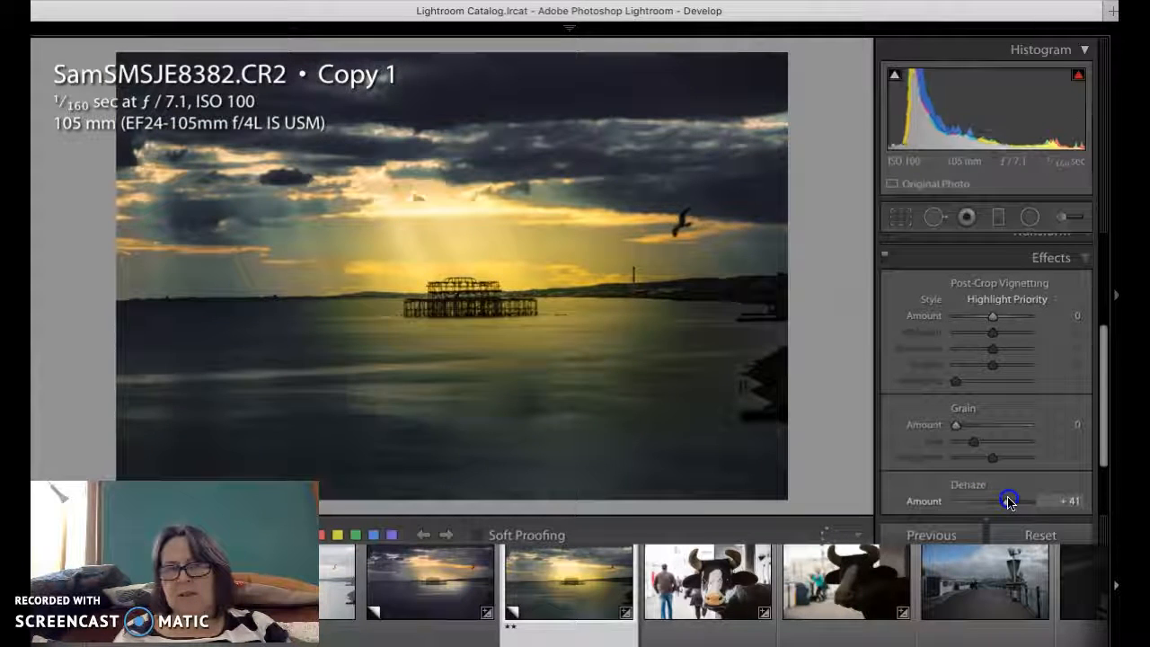
pyautogui.moveTo(1008, 502); pyautogui.dragTo(1008, 502)
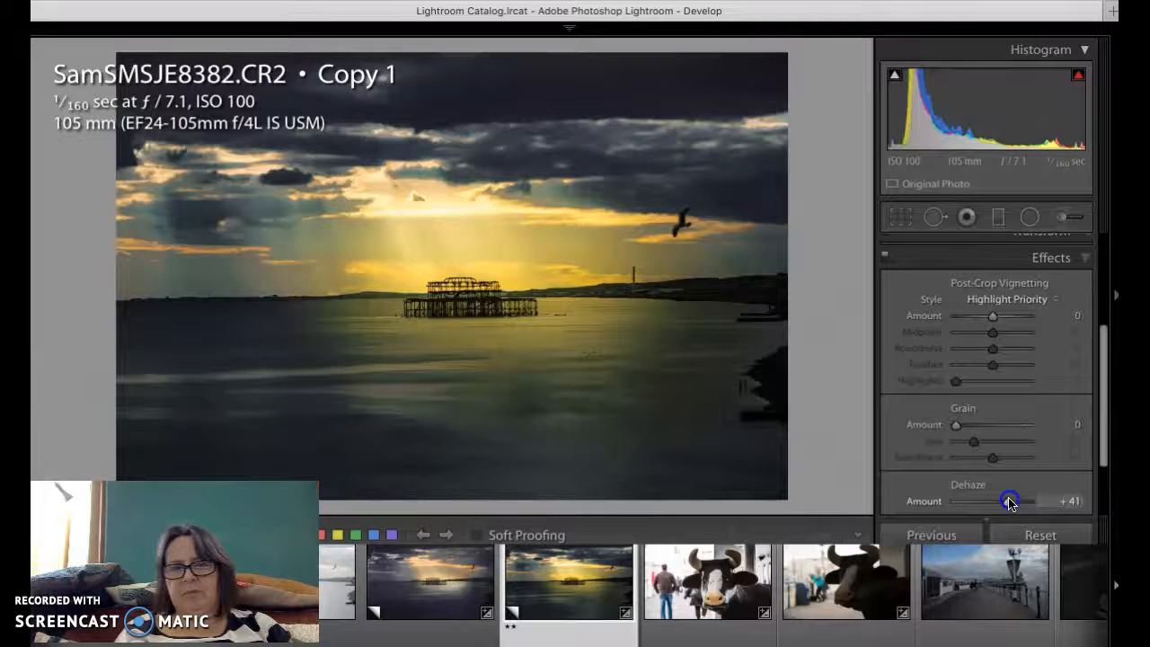
pyautogui.moveTo(1010, 501); pyautogui.dragTo(1008, 501)
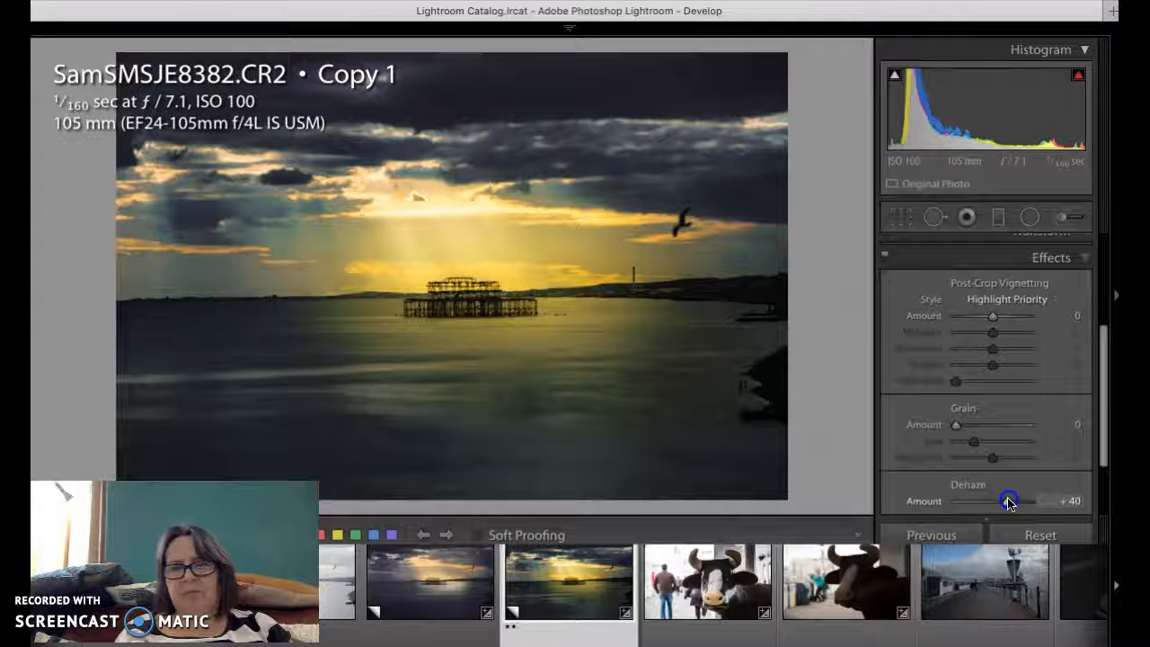
# Set the basic tone values of the photo to whites +32, contrast +10 and highlights -100.
pyautogui.scroll(5, 983, 300)
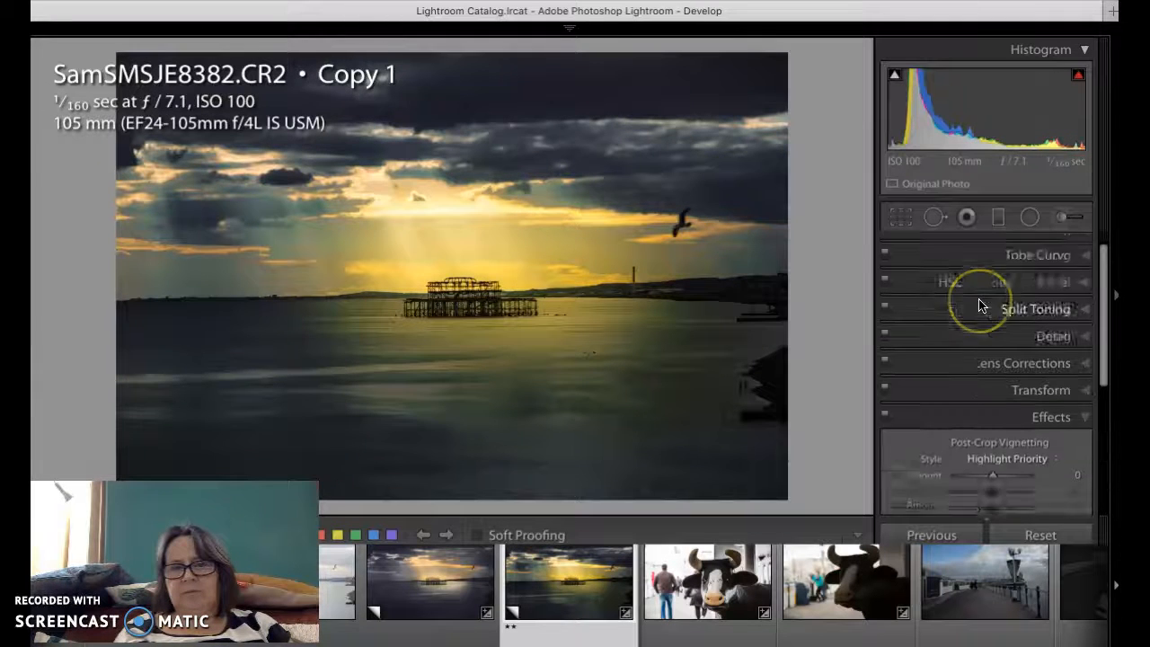
pyautogui.click(1045, 248)
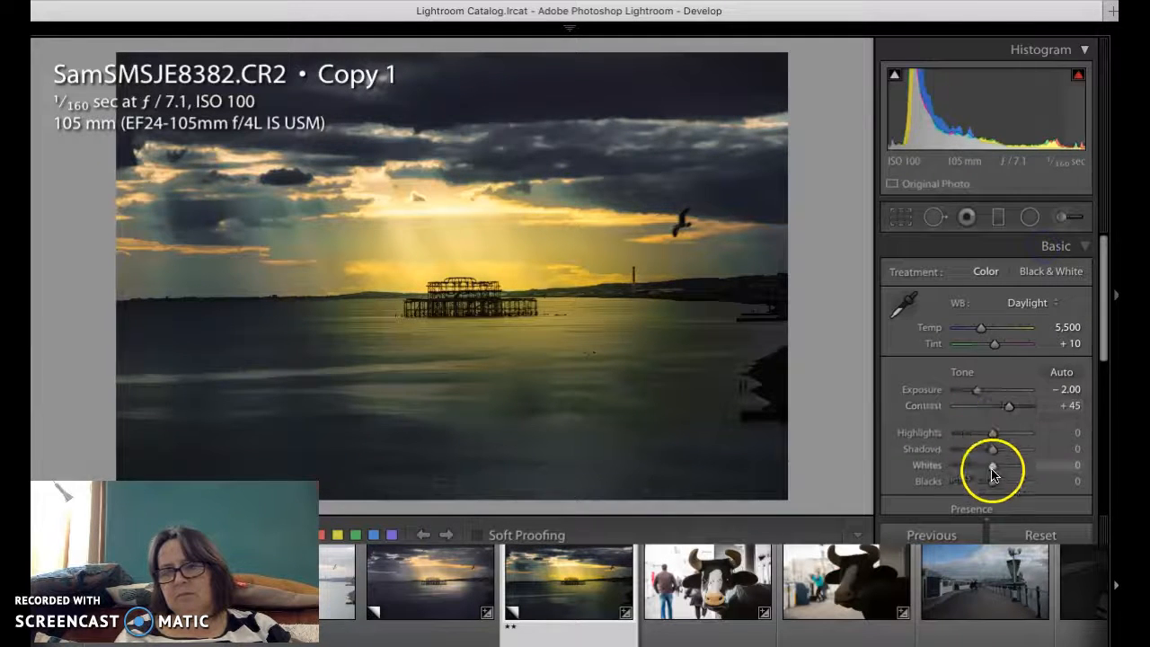
pyautogui.moveTo(991, 469)
pyautogui.mouseDown()
pyautogui.moveTo(1016, 465)
pyautogui.moveTo(1005, 466)
pyautogui.mouseUp()
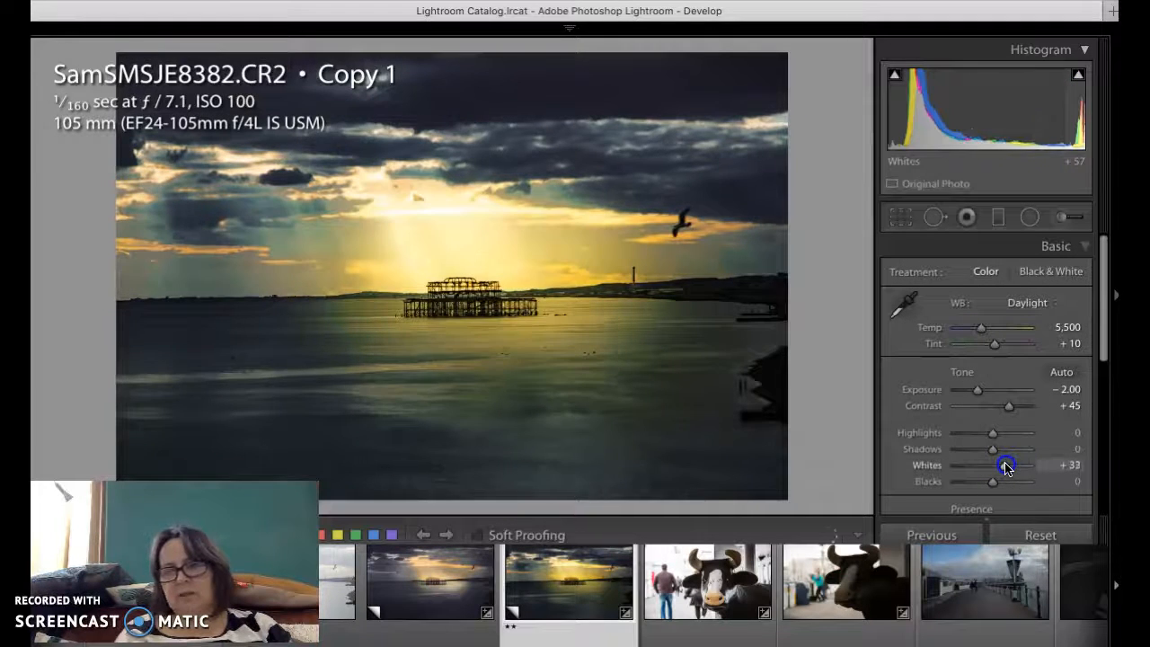
pyautogui.moveTo(1009, 409); pyautogui.dragTo(947, 435)
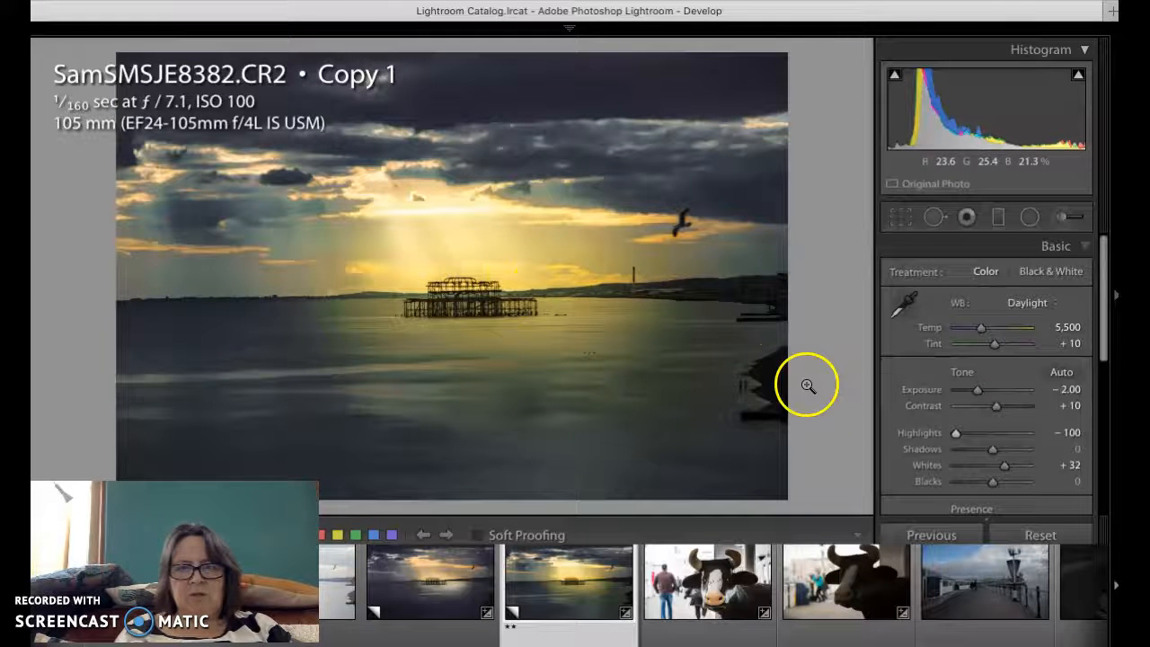
# Deepen the dark tones by setting blacks to -50.
pyautogui.scroll(-3, 988, 400)
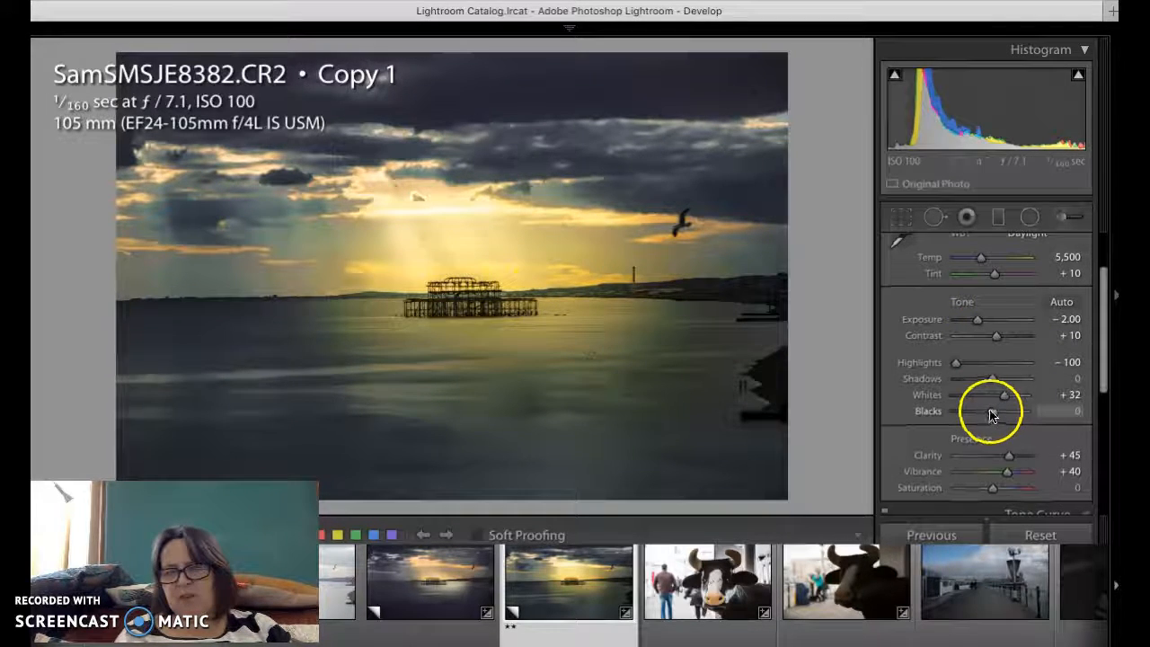
pyautogui.moveTo(991, 411); pyautogui.dragTo(983, 411)
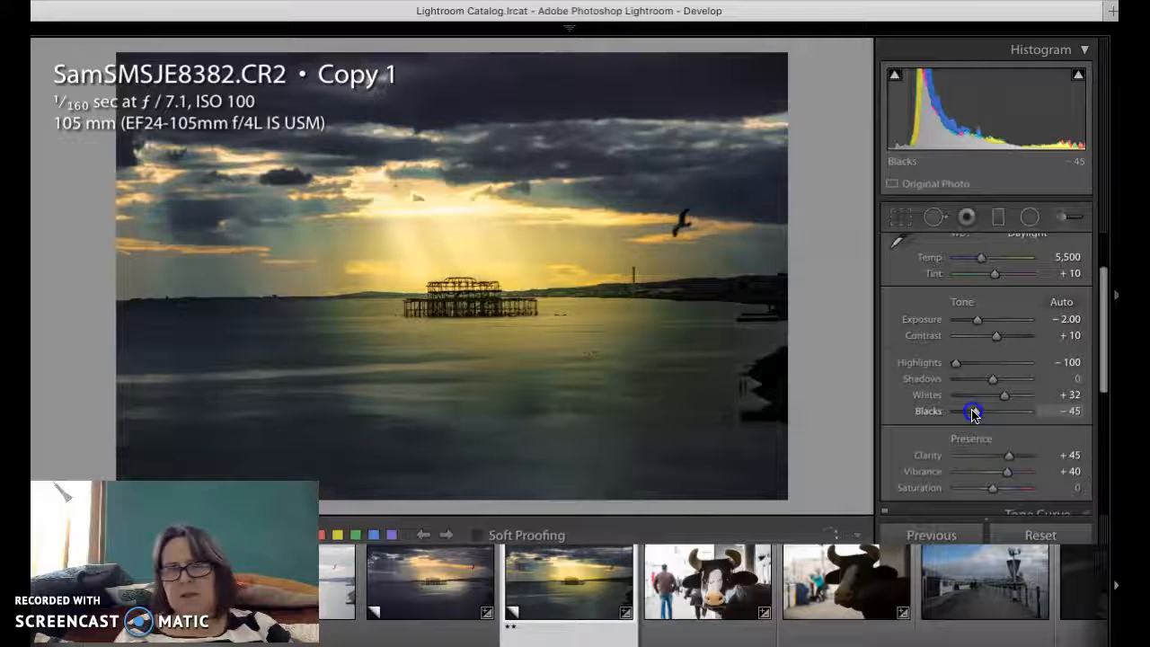
pyautogui.moveTo(973, 412); pyautogui.dragTo(972, 413)
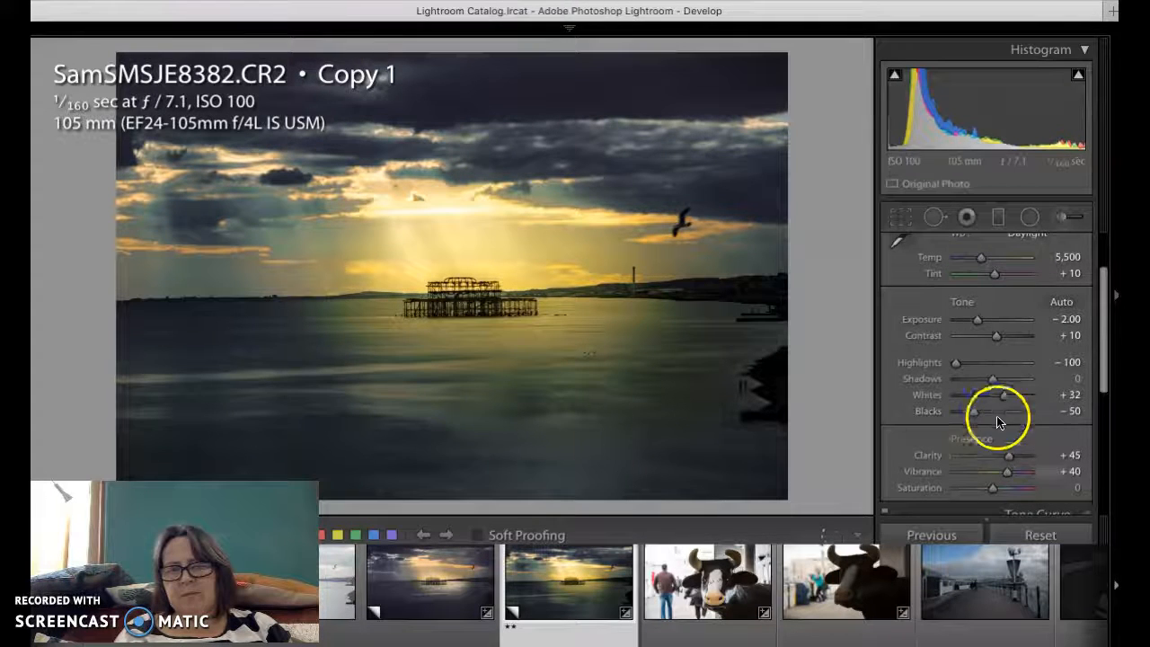
# Switch the HSL adjustments to the per-color view and raise the saturation of purple.
pyautogui.scroll(-4, 997, 412)
pyautogui.click(997, 371)
pyautogui.click(1029, 301)
pyautogui.moveTo(994, 363); pyautogui.dragTo(992, 363)
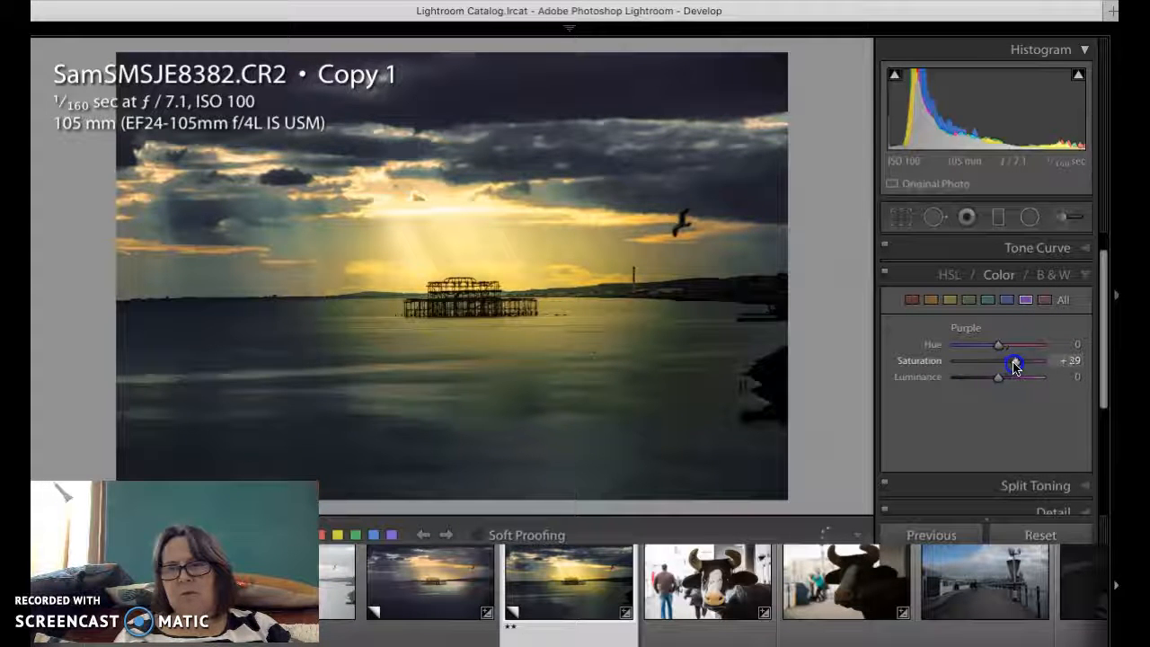
pyautogui.moveTo(1020, 365); pyautogui.dragTo(1027, 367)
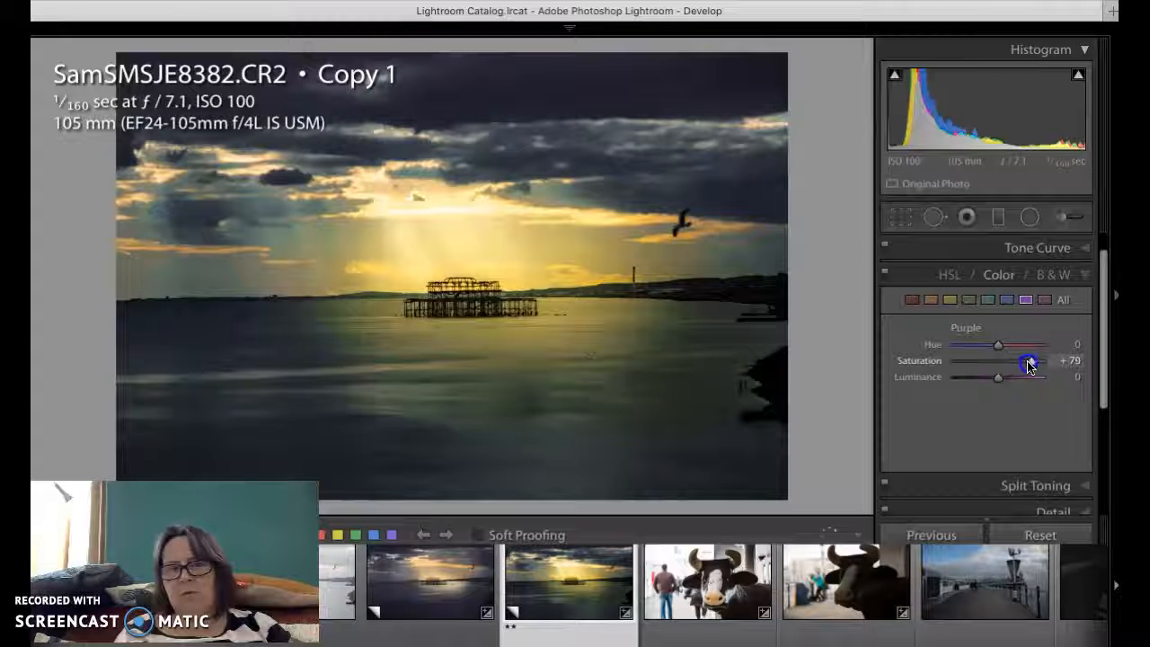
pyautogui.moveTo(1011, 369); pyautogui.dragTo(1014, 367)
# Set the luminance of blue to +13 in the color adjustments.
pyautogui.click(1009, 301)
pyautogui.click(970, 374)
pyautogui.moveTo(979, 381); pyautogui.dragTo(1006, 380)
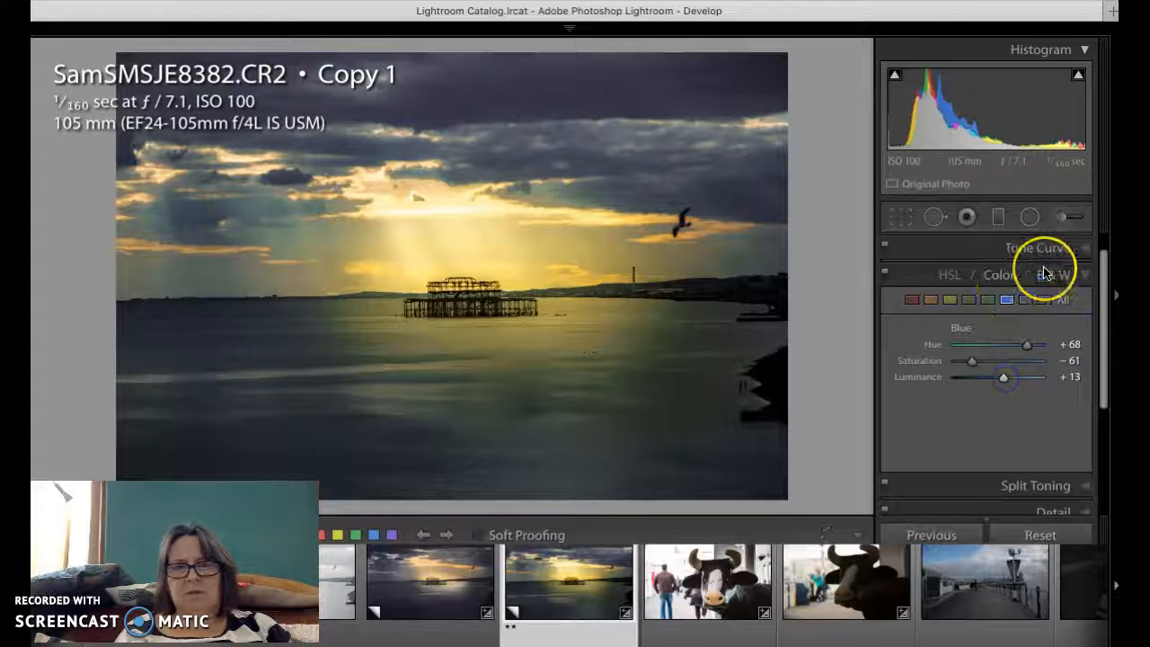
# Try a custom white balance sampled from the water beside the pier, and undo it.
pyautogui.scroll(2, 1042, 251)
pyautogui.click(1089, 244)
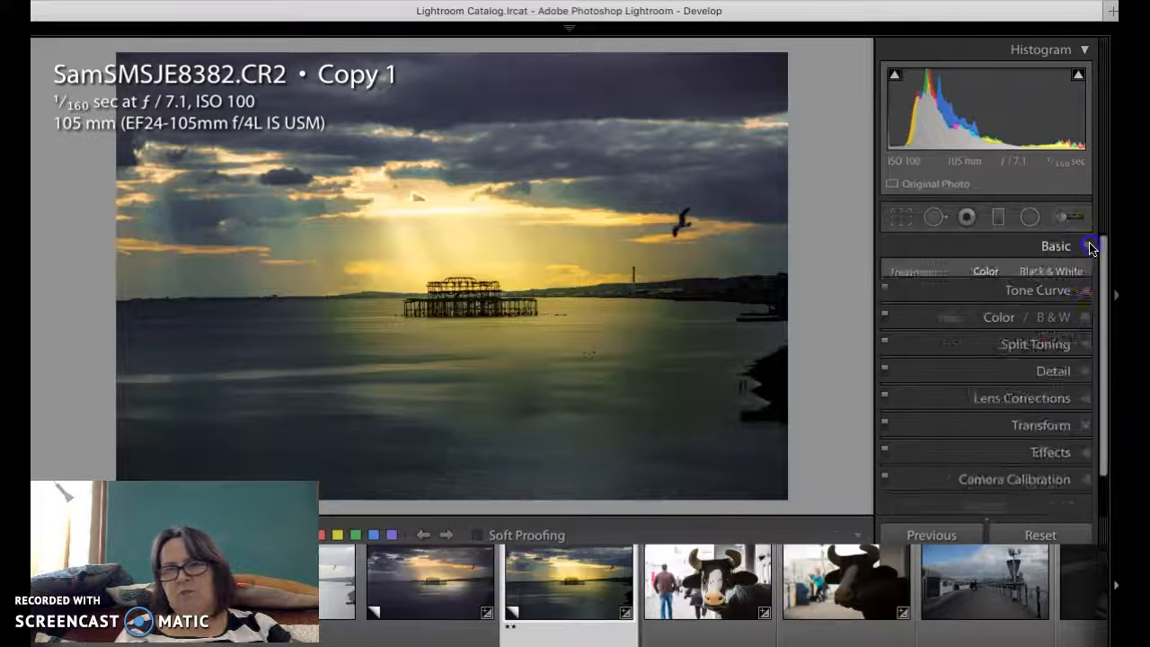
pyautogui.click(902, 306)
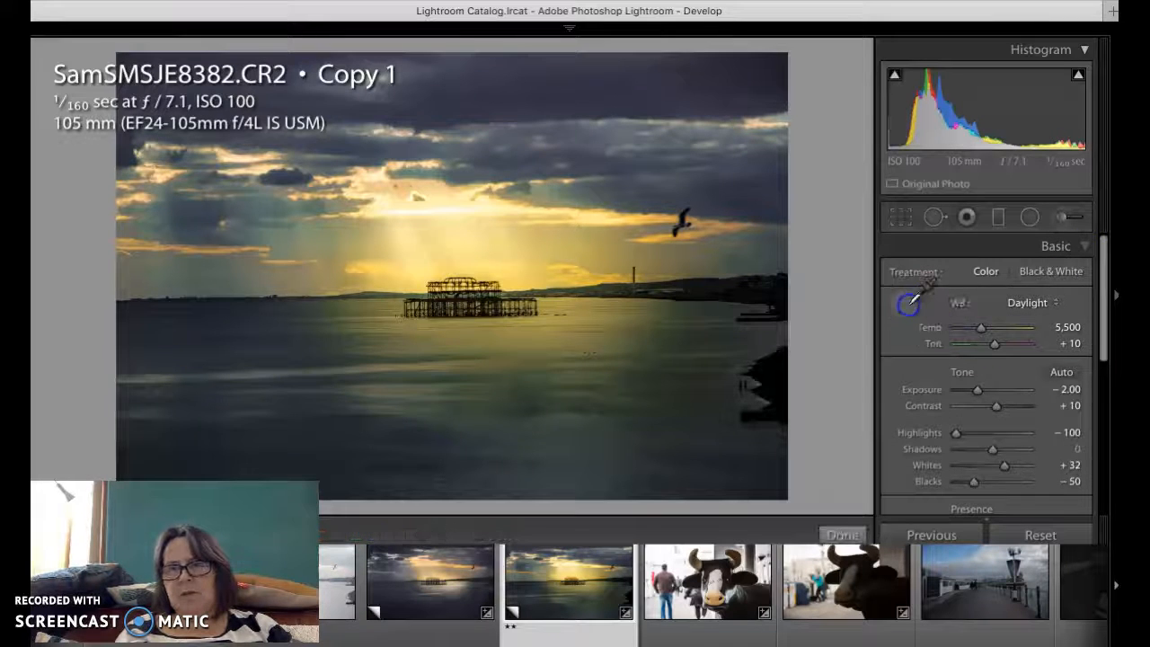
pyautogui.click(592, 321)
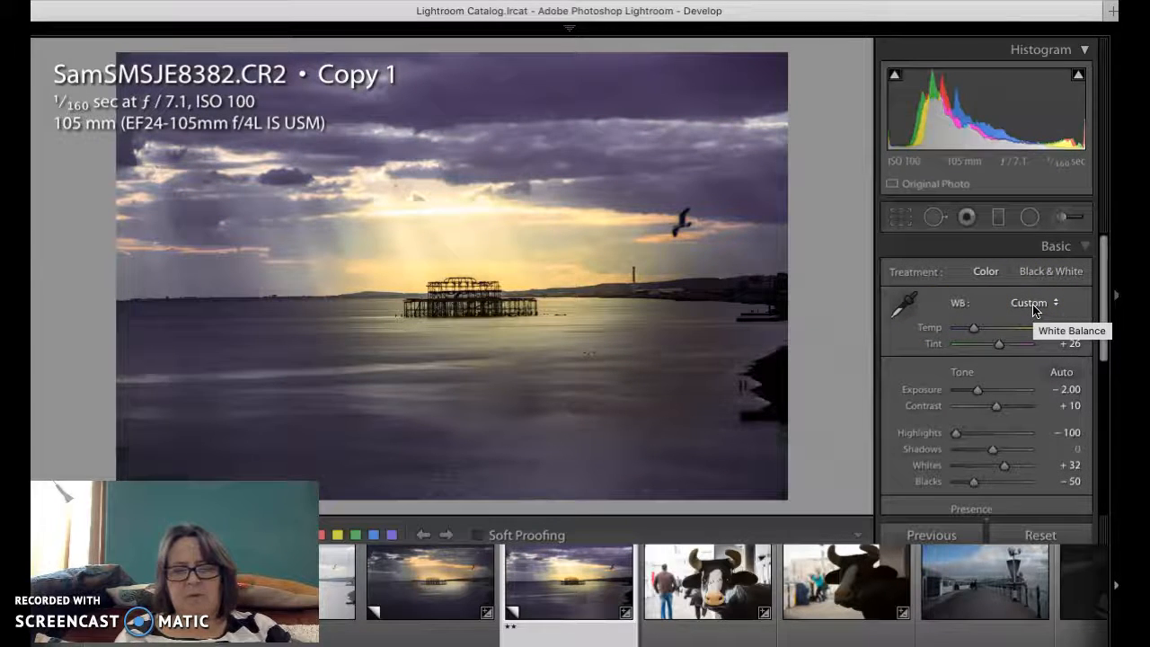
pyautogui.hotkey('ctrl', 'z')
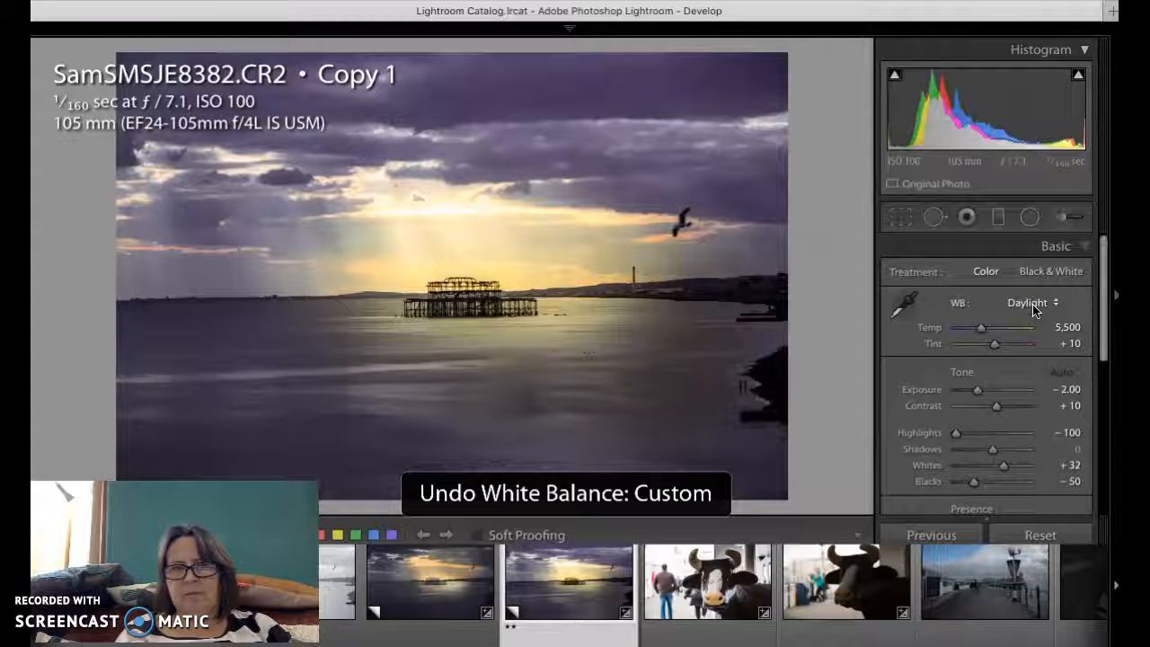
# Try a cooler custom white balance temperature of 5,361 and restore the Daylight preset.
pyautogui.click(1033, 305)
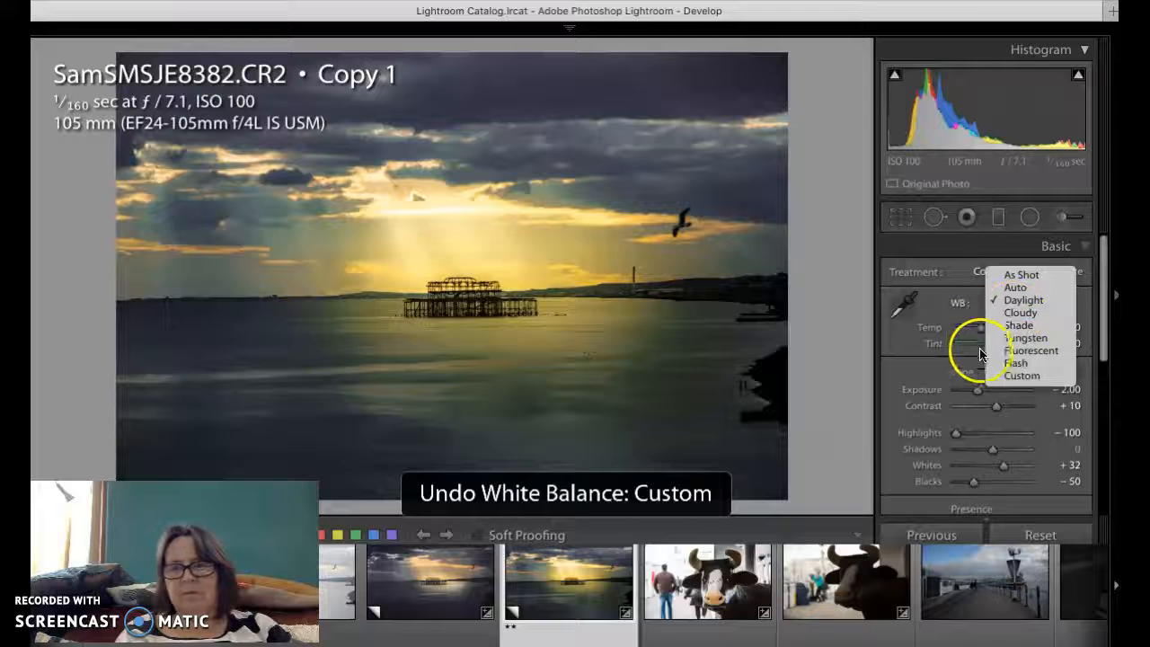
pyautogui.click(957, 320)
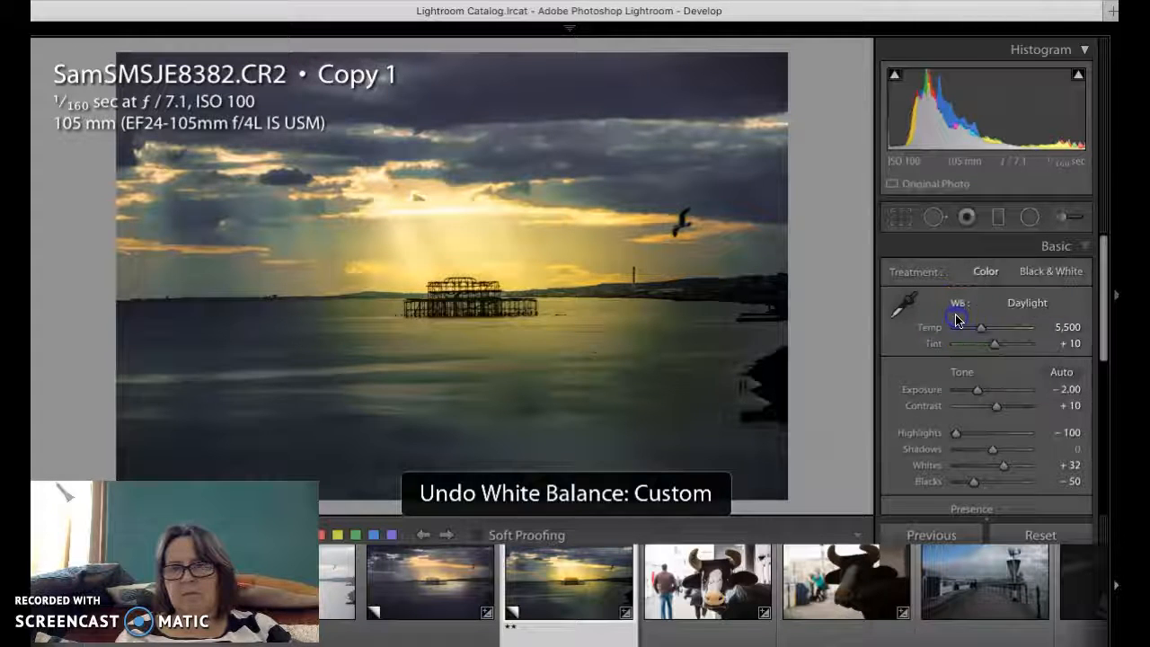
pyautogui.click(981, 328)
pyautogui.moveTo(973, 332); pyautogui.dragTo(973, 332)
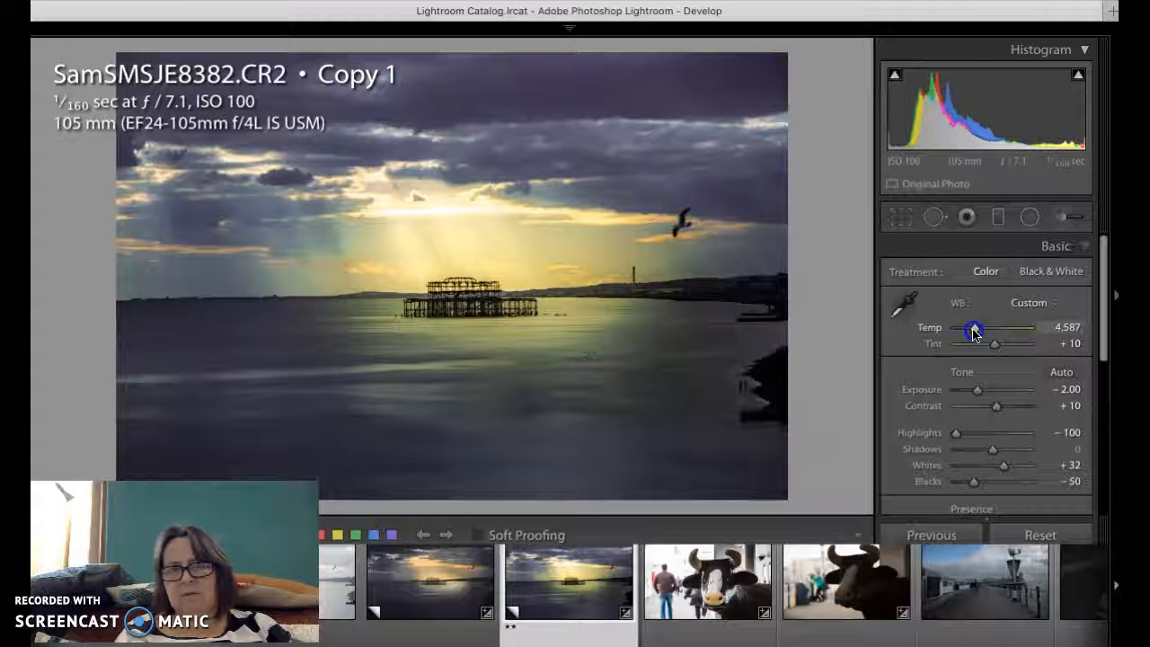
pyautogui.moveTo(972, 335); pyautogui.dragTo(977, 331)
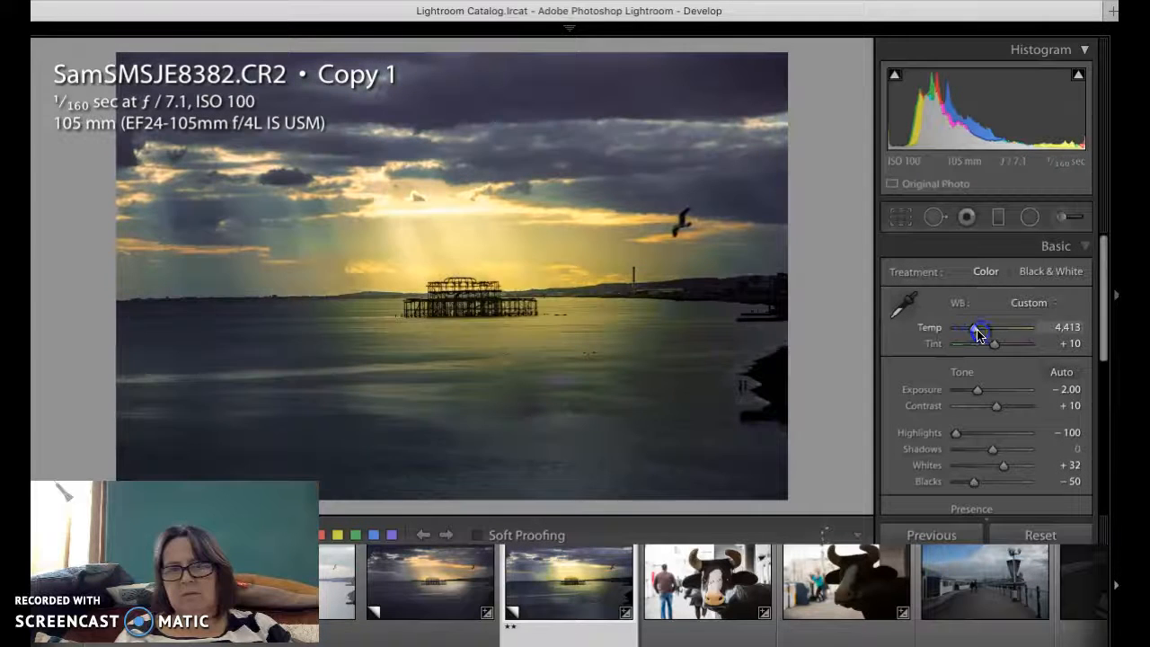
pyautogui.click(1033, 303)
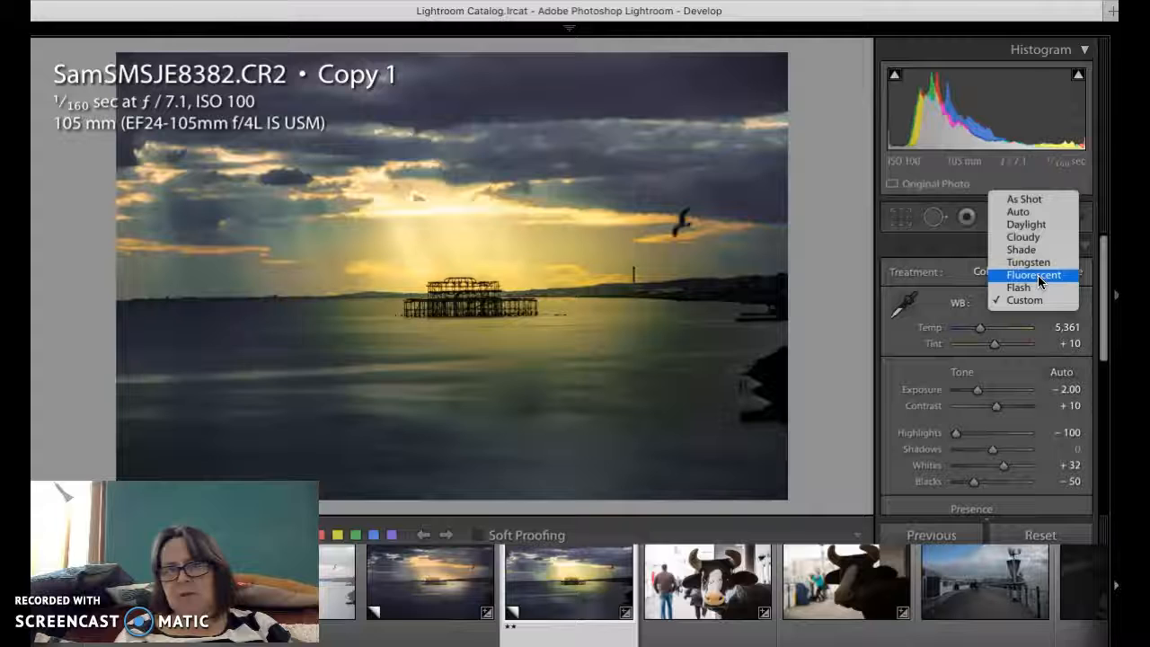
pyautogui.click(1043, 237)
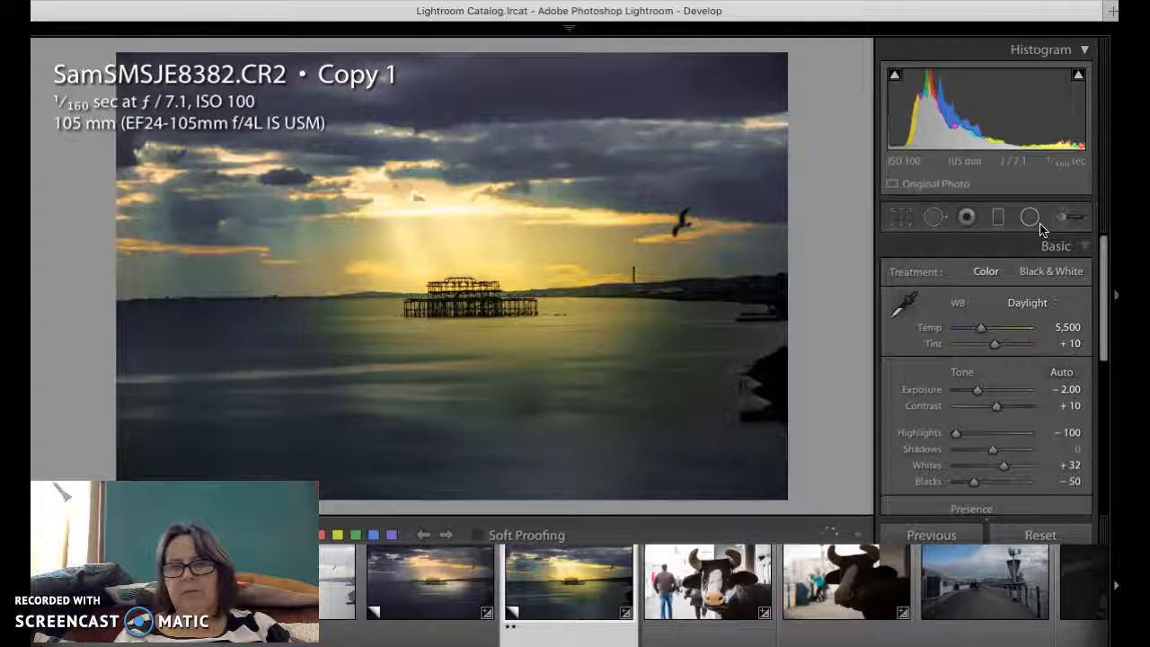
pyautogui.click(1038, 303)
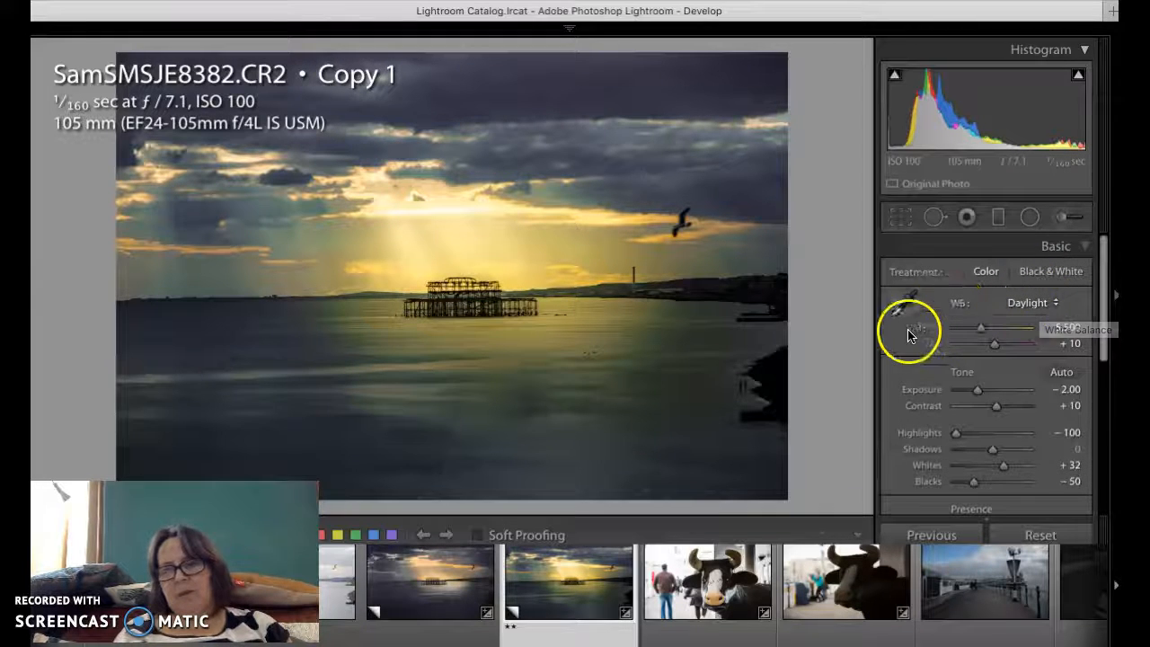
# Recolor the existing brush adjustment above the pier to a warm orange tint with hue 31 and saturation 47%.
pyautogui.click(1064, 224)
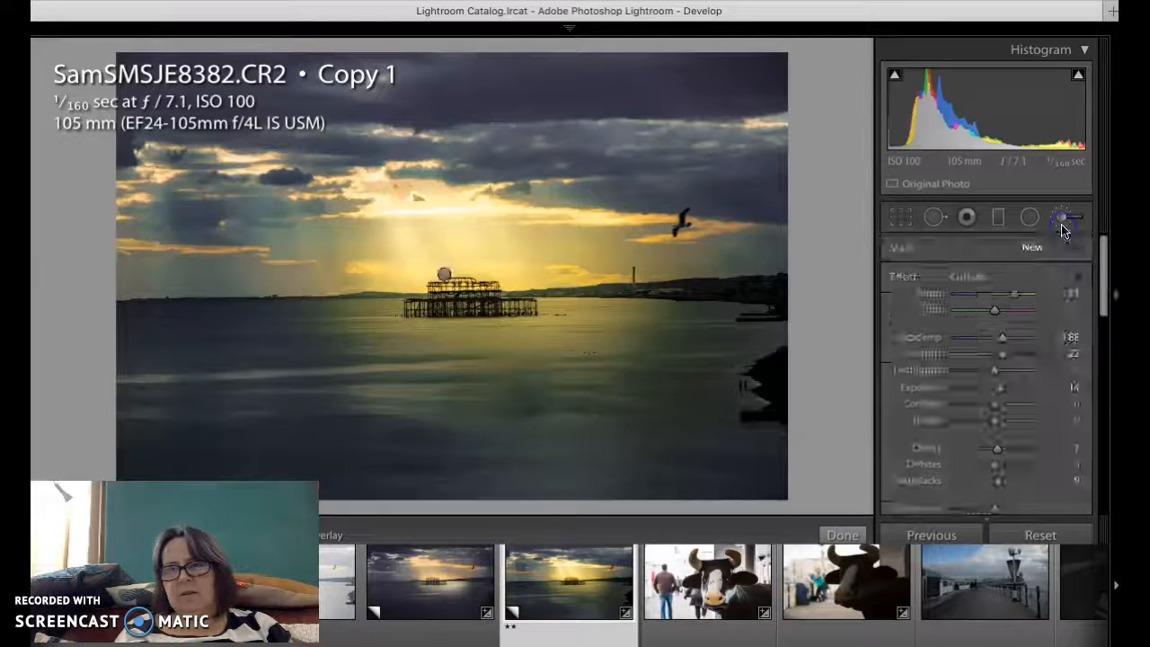
pyautogui.click(443, 274)
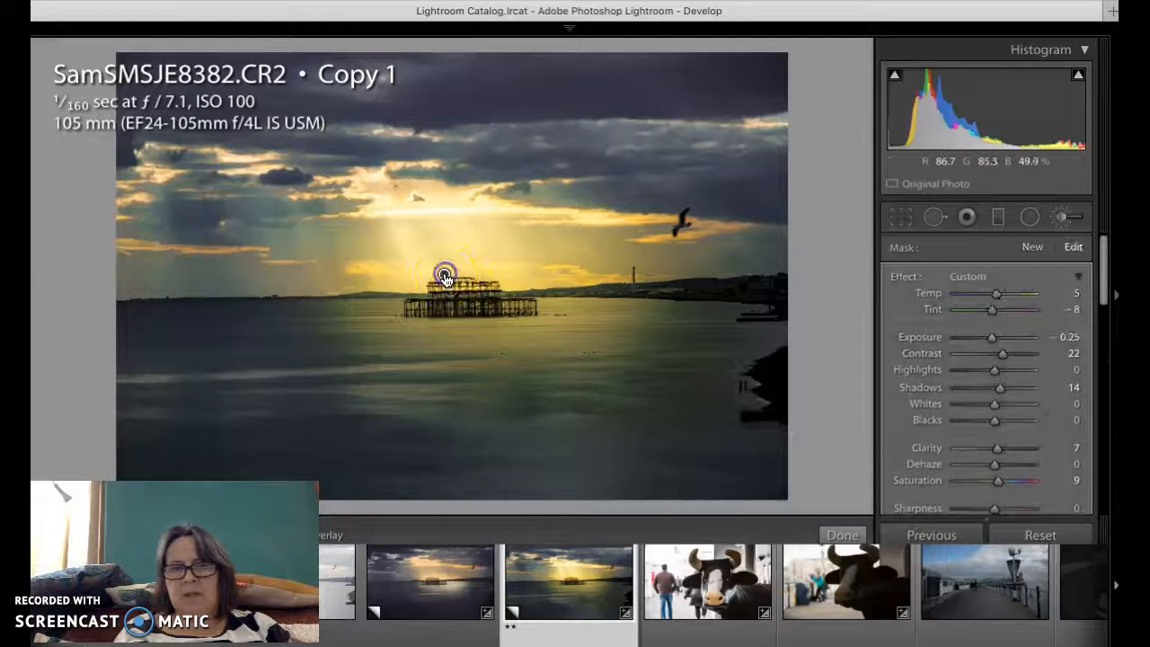
pyautogui.scroll(-5, 1048, 379)
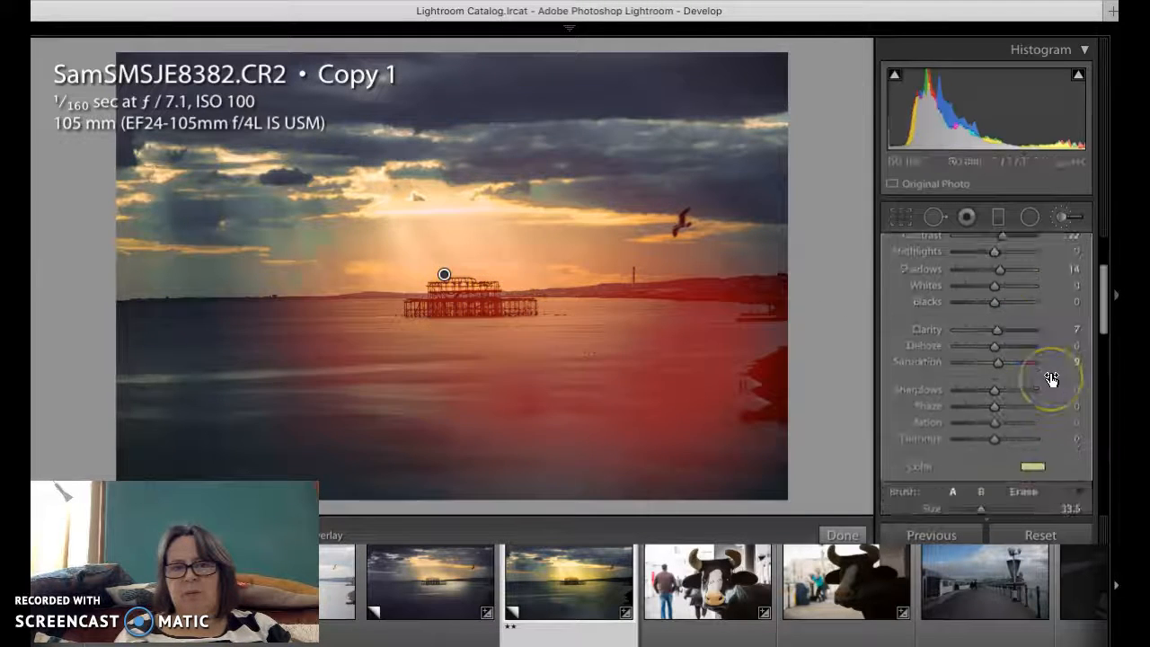
pyautogui.click(1032, 456)
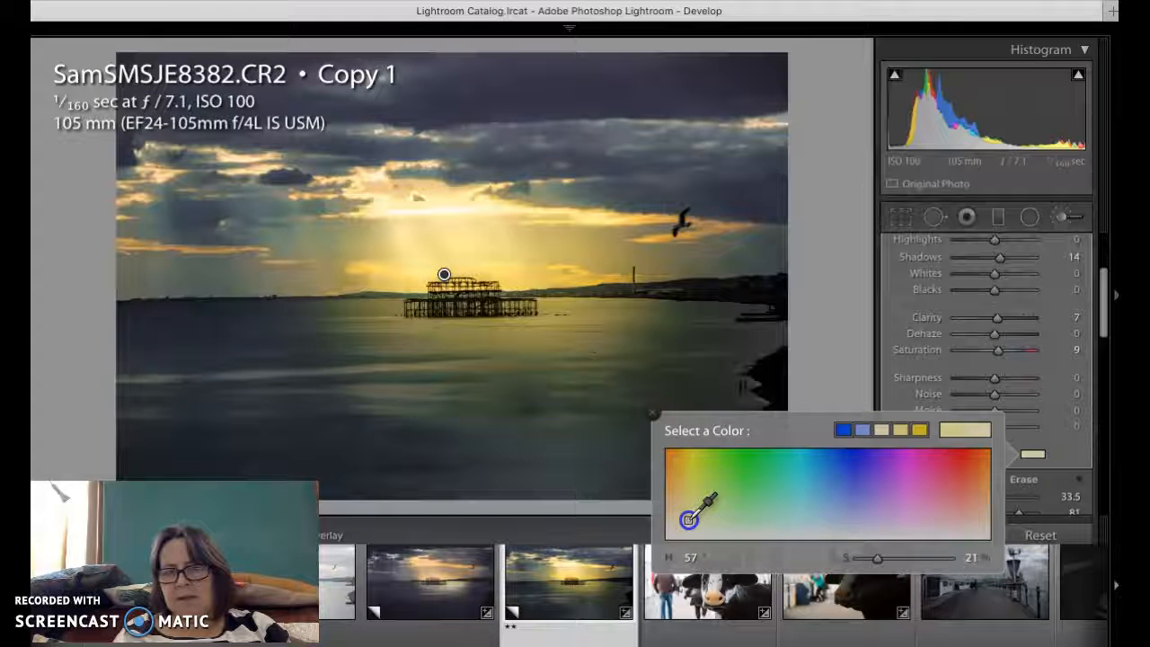
pyautogui.moveTo(684, 514)
pyautogui.mouseDown()
pyautogui.moveTo(662, 495)
pyautogui.moveTo(666, 509)
pyautogui.mouseUp()
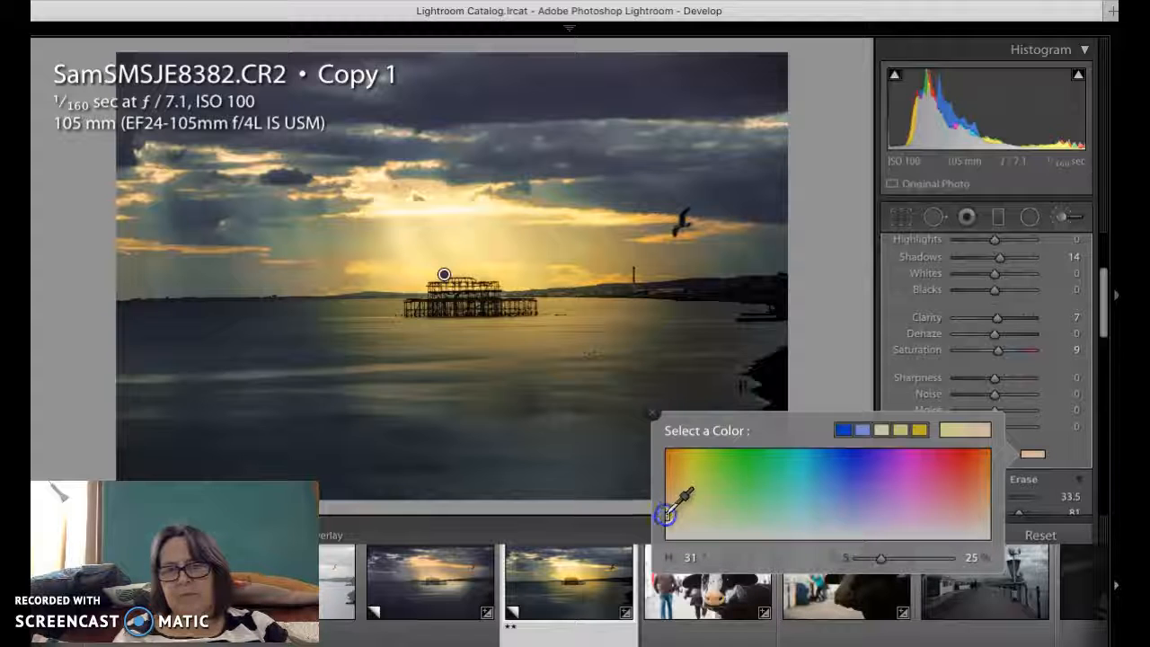
pyautogui.moveTo(985, 481); pyautogui.dragTo(984, 483)
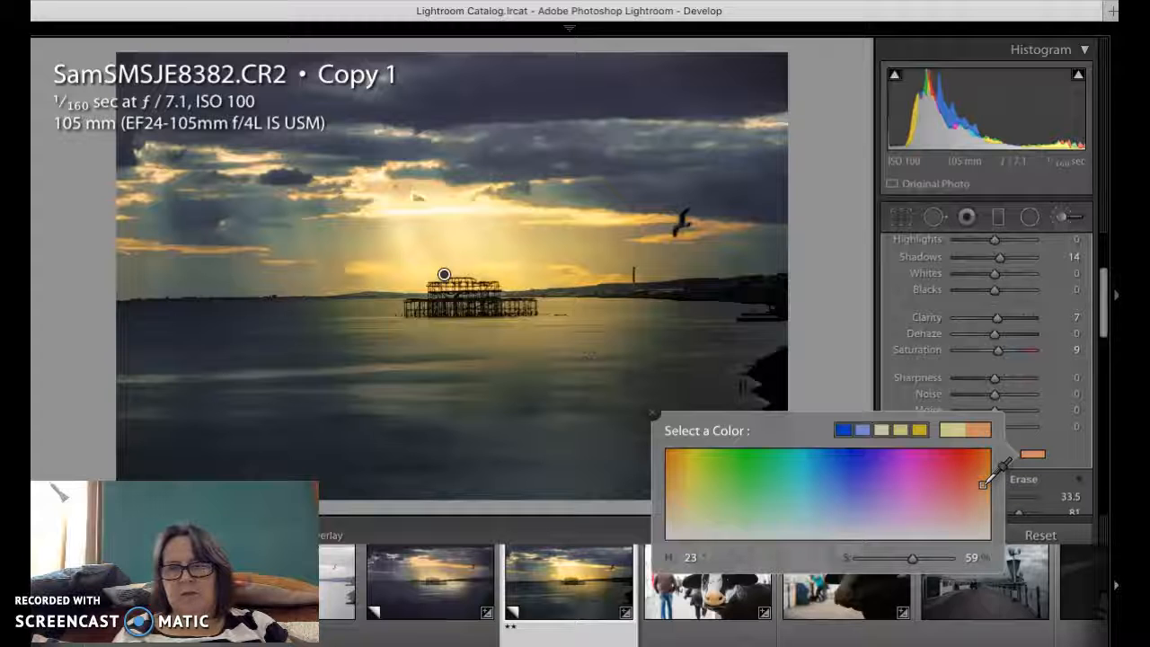
pyautogui.moveTo(983, 486)
pyautogui.mouseDown()
pyautogui.moveTo(663, 506)
pyautogui.moveTo(675, 504)
pyautogui.moveTo(667, 496)
pyautogui.mouseUp()
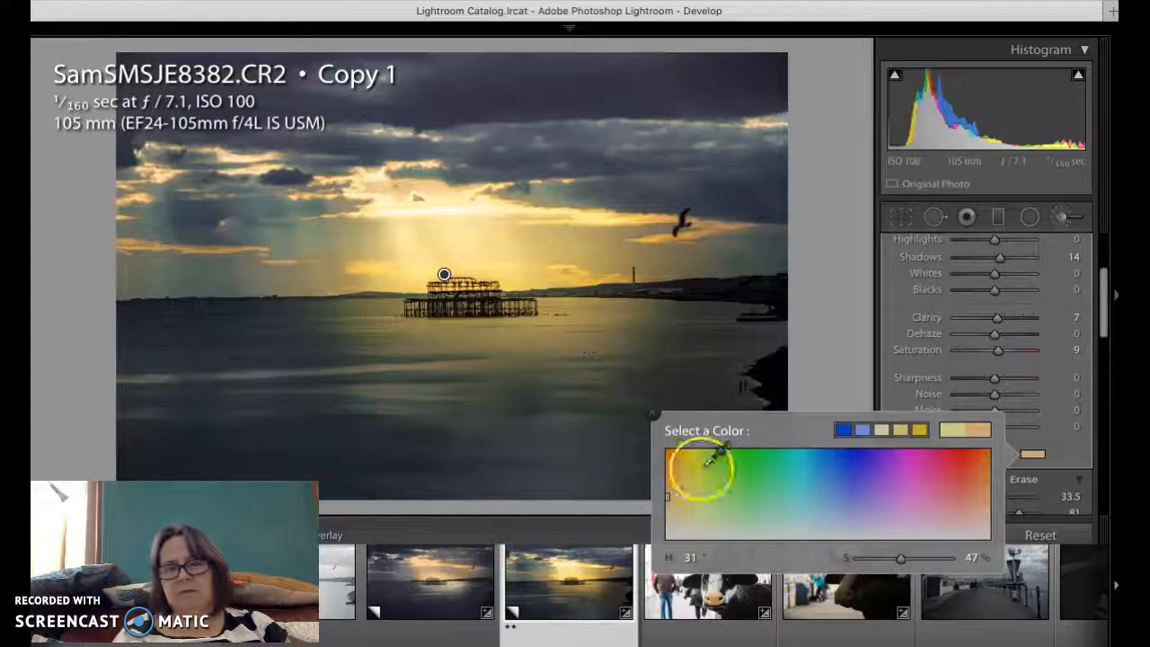
pyautogui.click(650, 414)
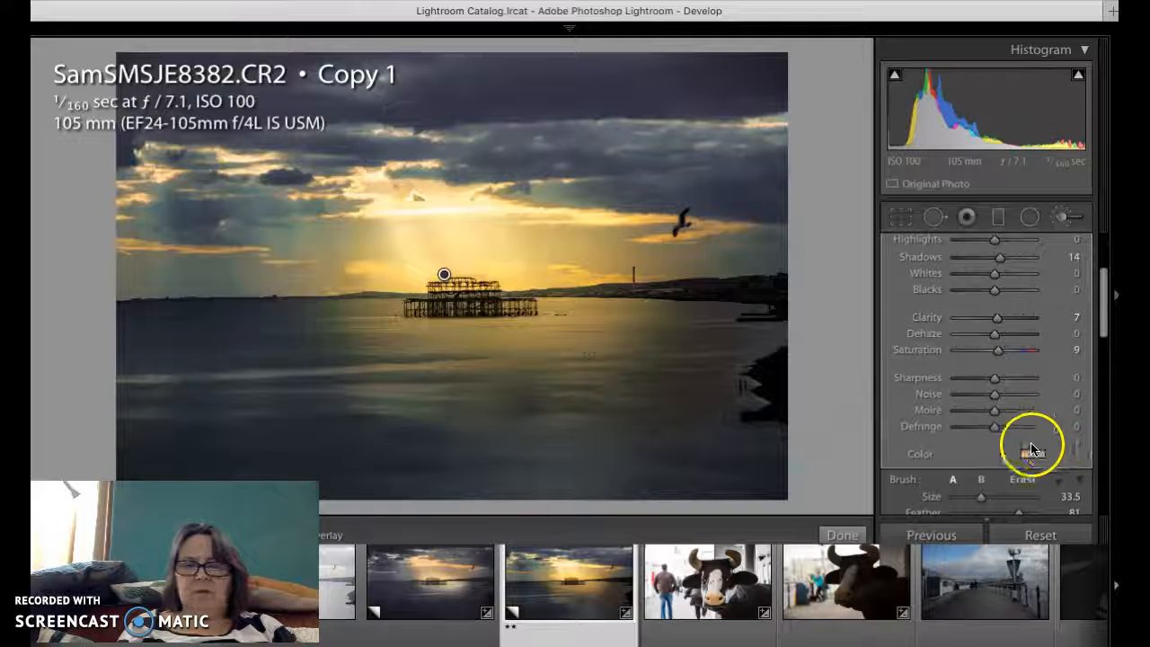
# Raise the blacks of the brush adjustment above the pier to about 9 and finish the brush edit.
pyautogui.scroll(4, 1006, 313)
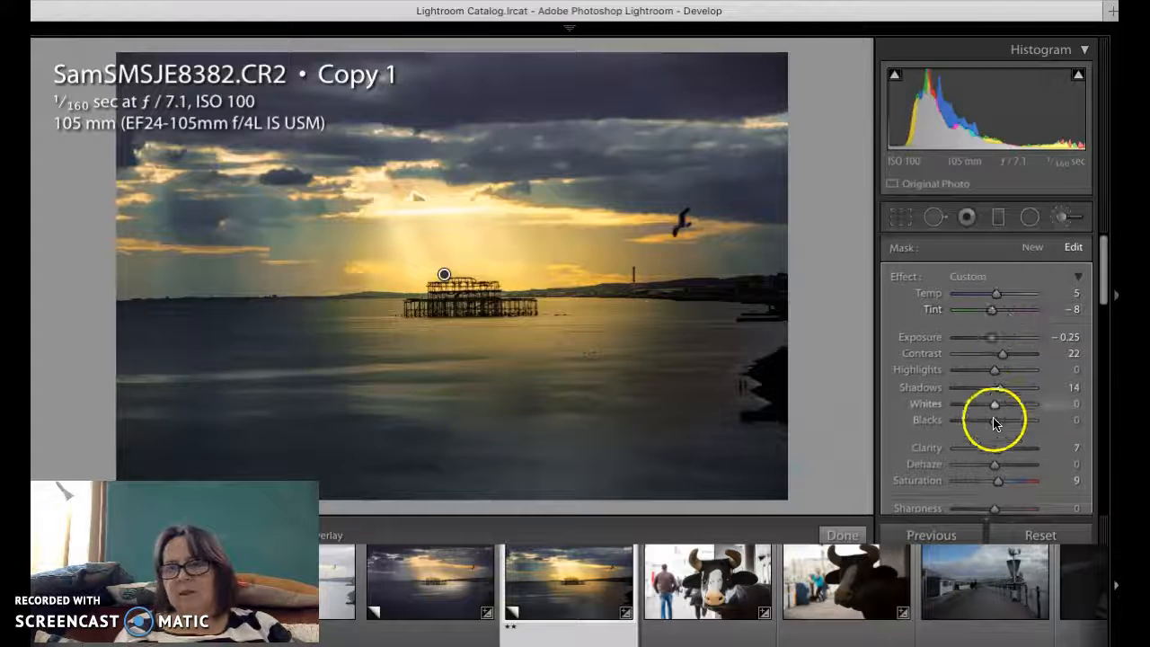
pyautogui.moveTo(1003, 427)
pyautogui.mouseDown()
pyautogui.moveTo(1024, 423)
pyautogui.moveTo(998, 432)
pyautogui.mouseUp()
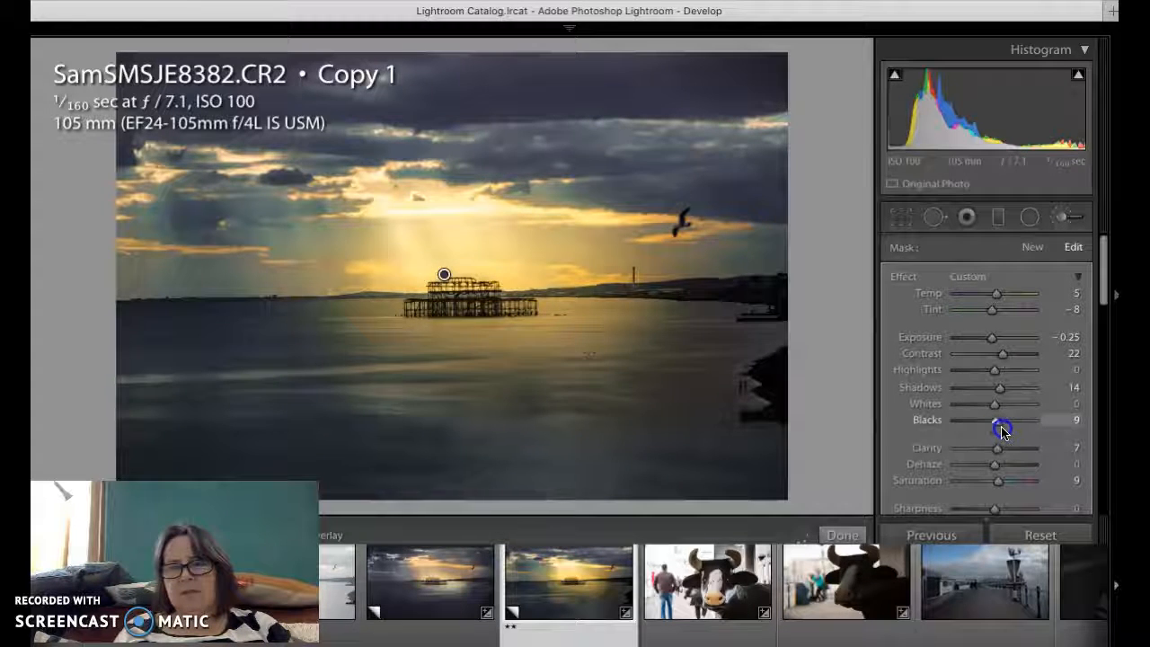
pyautogui.click(841, 534)
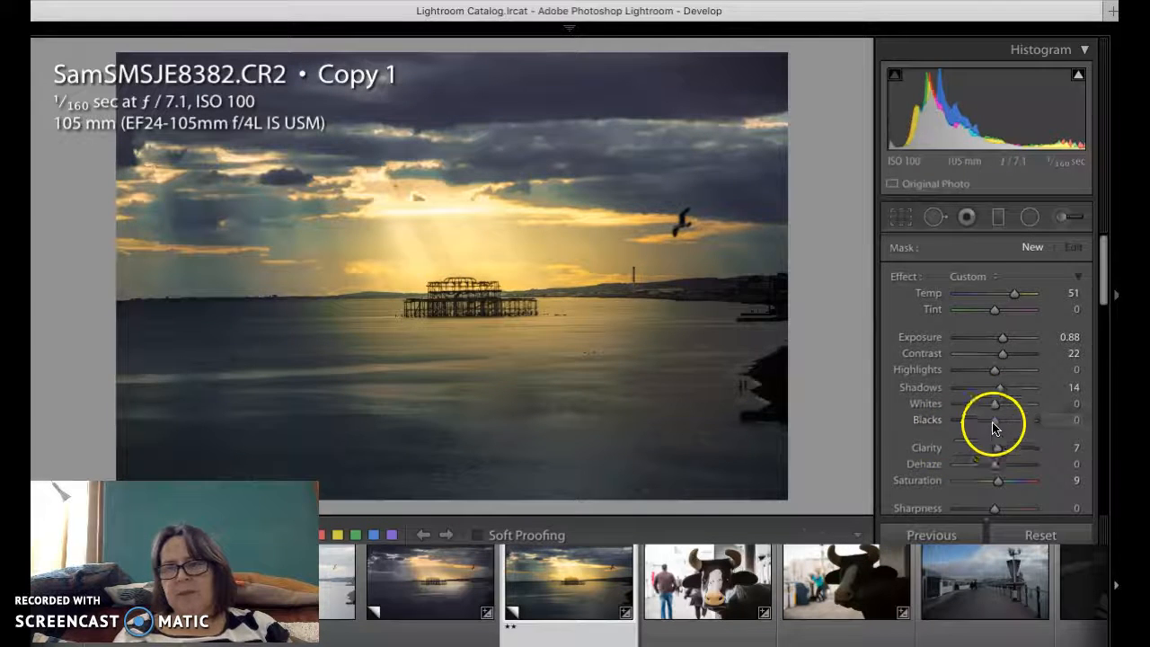
# Set the photo's overall blacks to -91 and its shadows to +98.
pyautogui.scroll(-2, 981, 405)
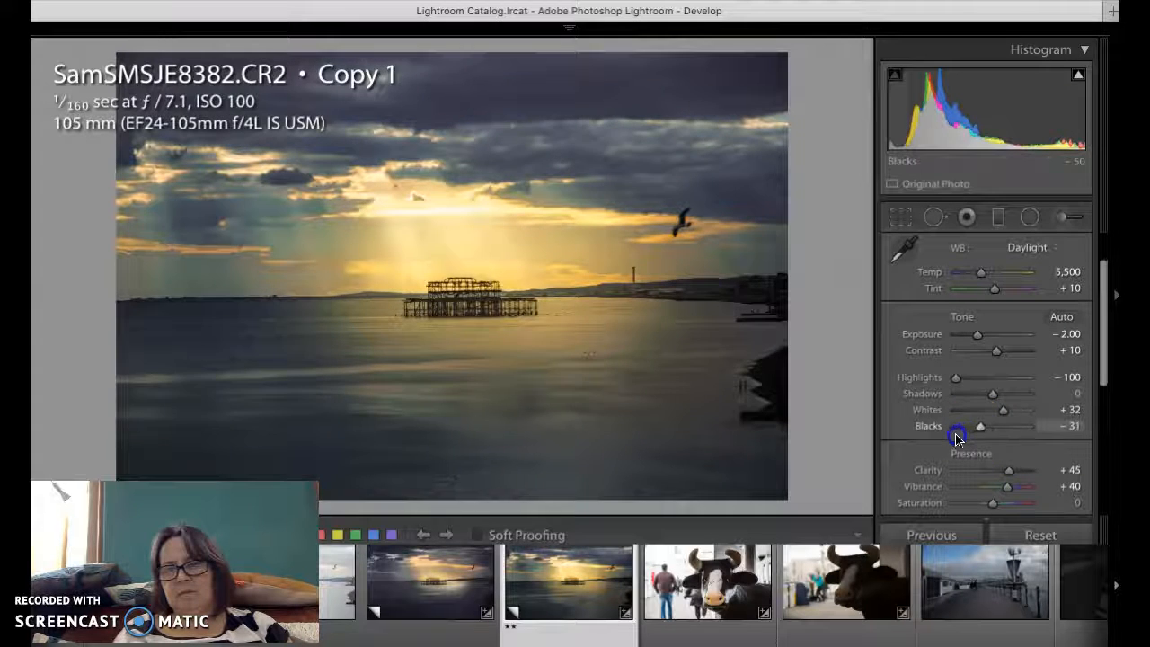
pyautogui.click(957, 437)
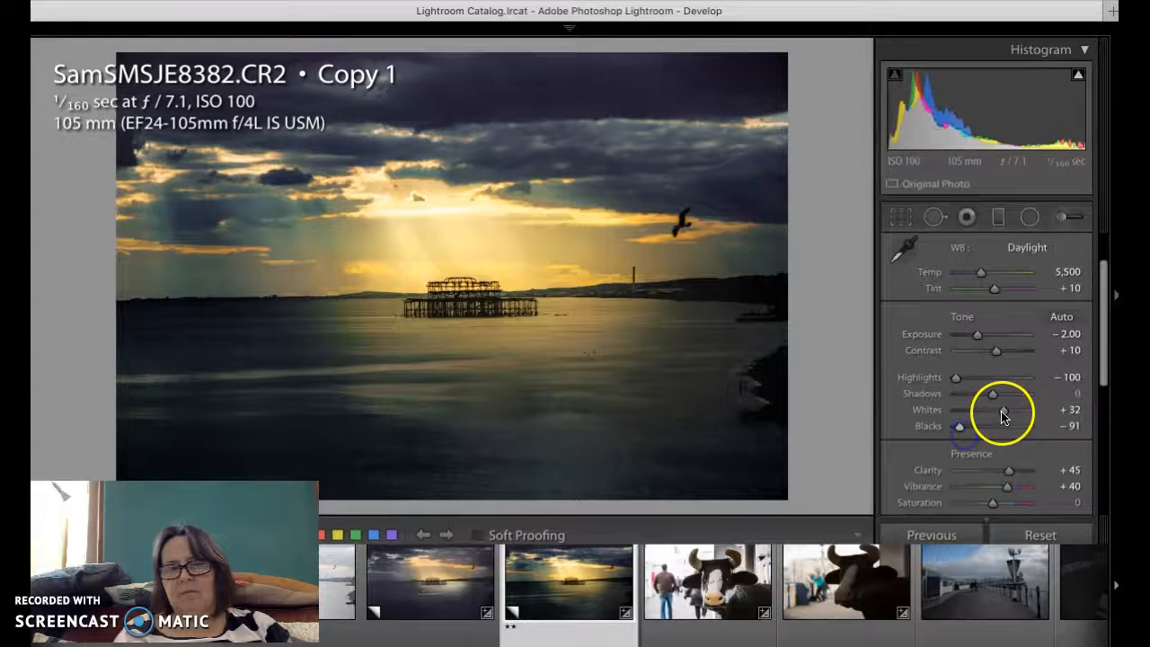
pyautogui.moveTo(994, 397); pyautogui.dragTo(1028, 396)
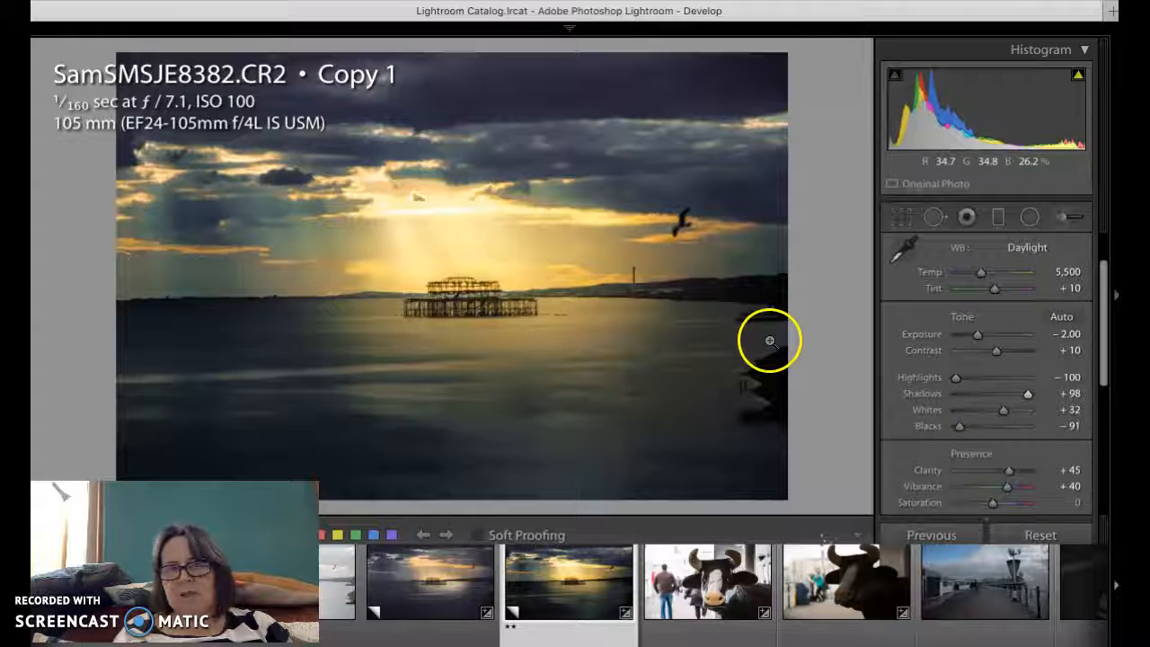
# Sharpen the photo with an amount of 71 and a masking of 100, previewing the mask while adjusting it.
pyautogui.scroll(-3, 907, 367)
pyautogui.scroll(-3, 907, 367)
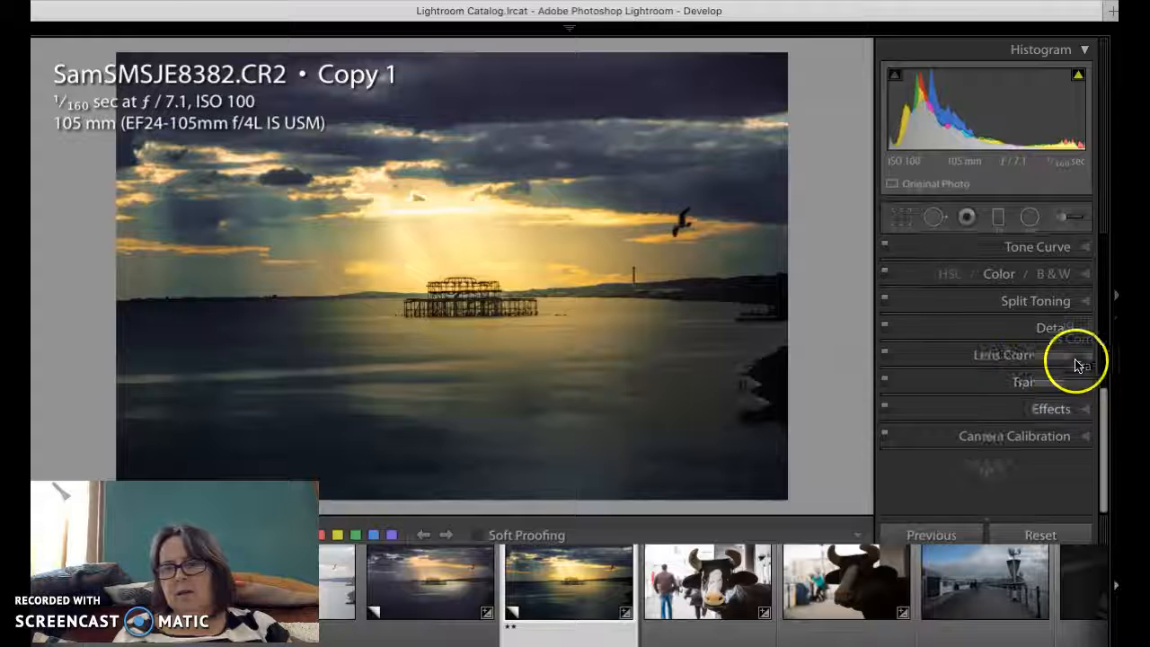
pyautogui.click(1072, 327)
pyautogui.moveTo(972, 290); pyautogui.dragTo(991, 290)
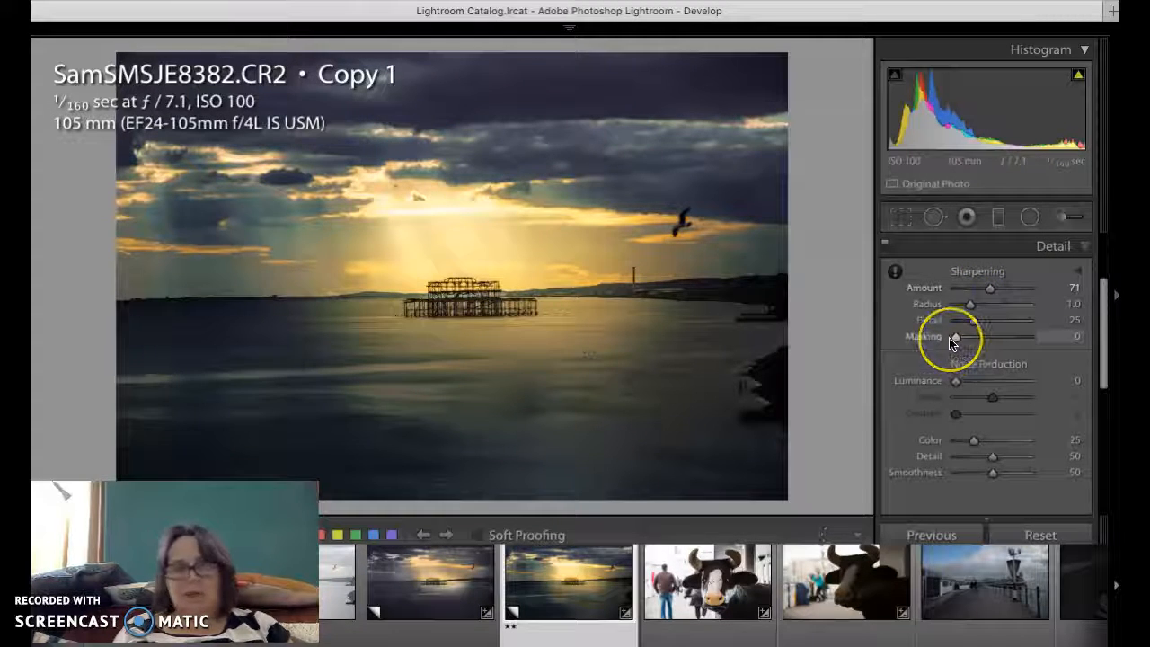
pyautogui.press('alt')
pyautogui.moveTo(977, 341); pyautogui.dragTo(1046, 338)
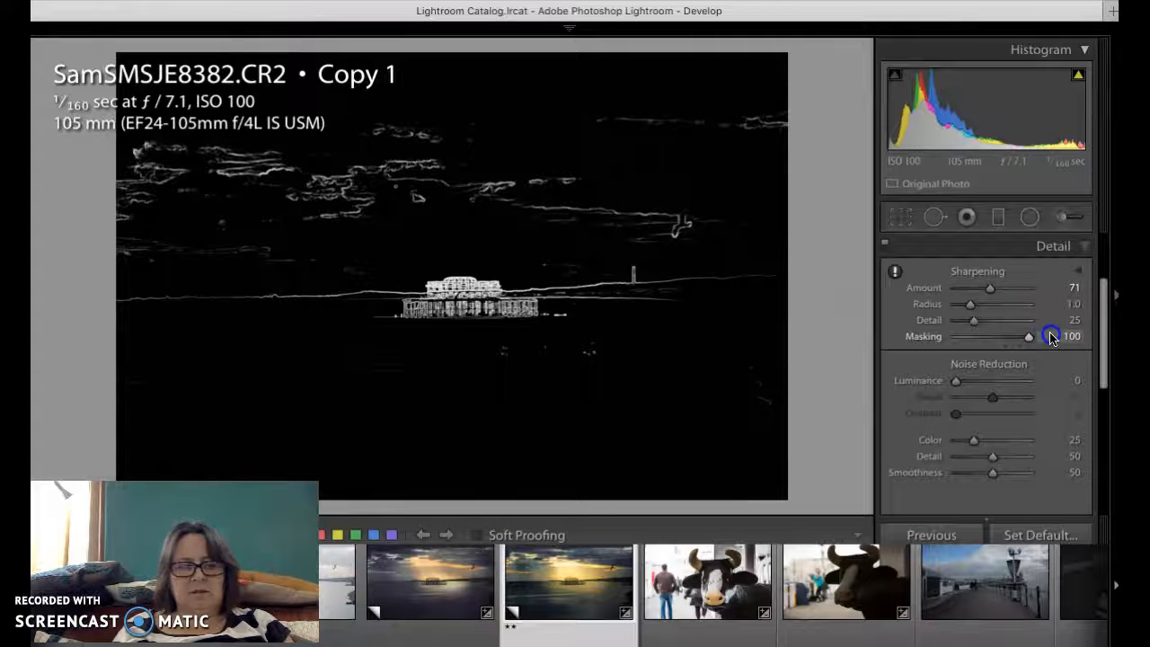
pyautogui.moveTo(1050, 336); pyautogui.dragTo(1049, 337)
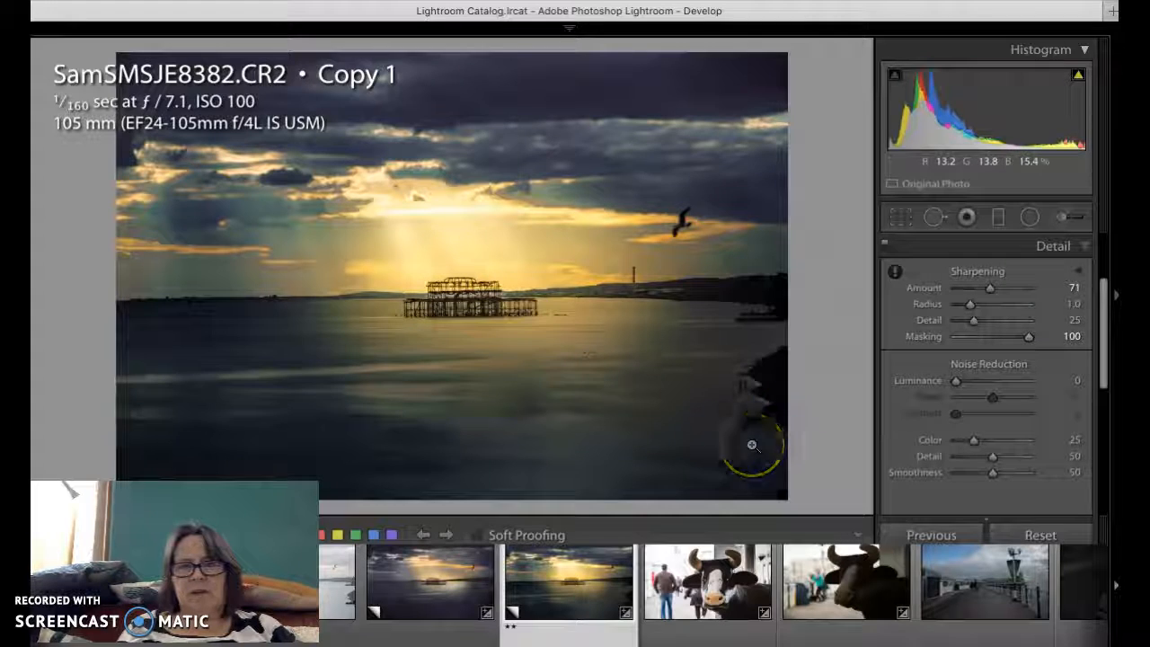
# Crop the photo tighter at a 16 x 9 aspect, placing the pier near the lower-left third and keeping the bird in frame.
pyautogui.click(917, 217)
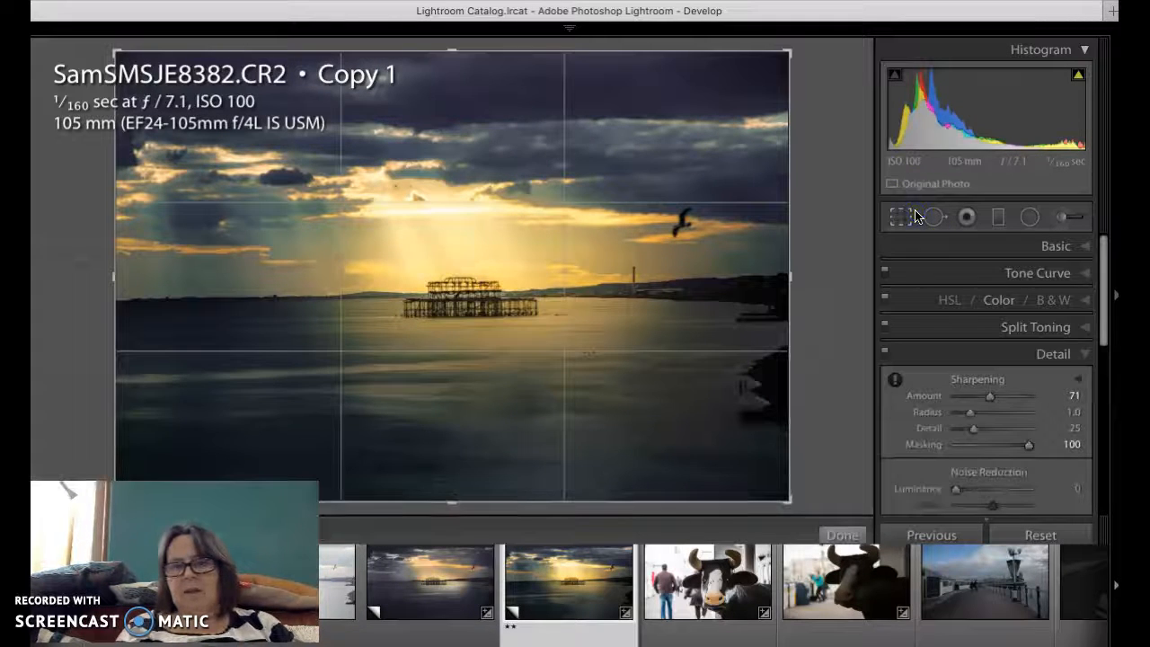
pyautogui.click(1047, 275)
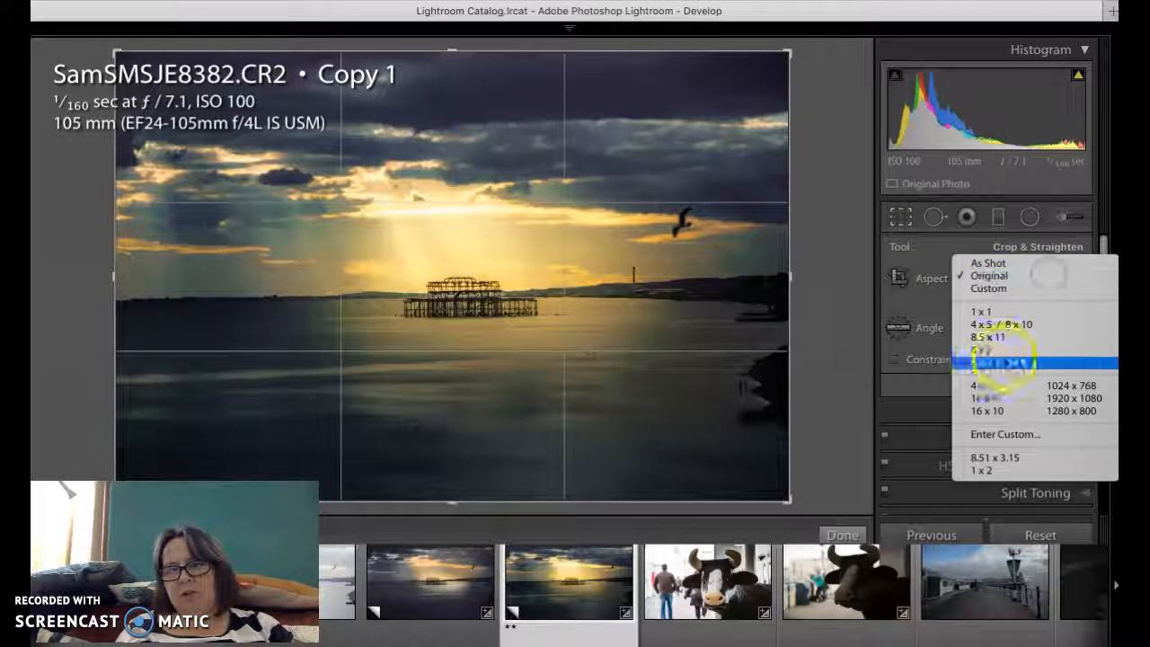
pyautogui.click(997, 406)
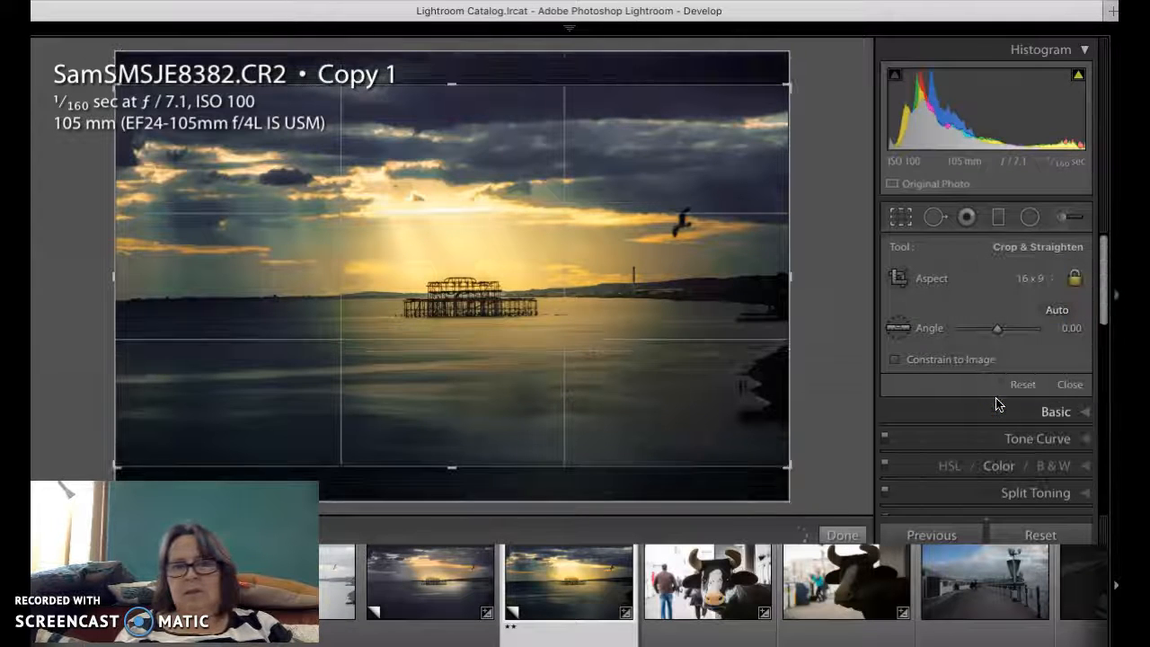
pyautogui.moveTo(449, 461); pyautogui.dragTo(449, 427)
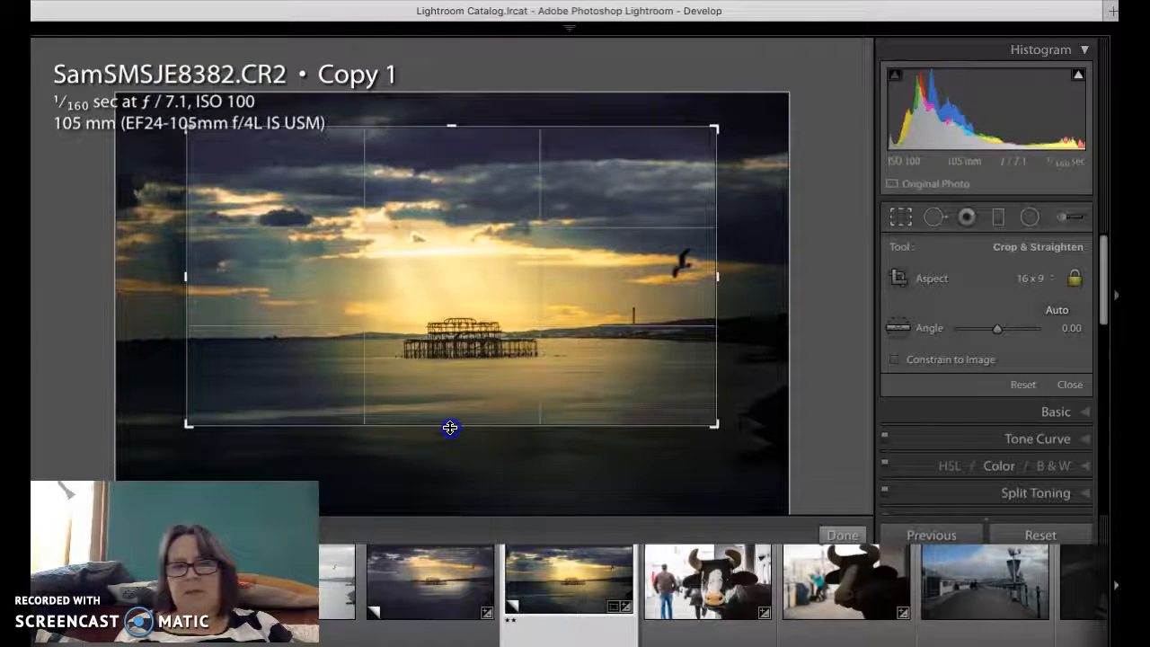
pyautogui.moveTo(538, 397); pyautogui.dragTo(475, 370)
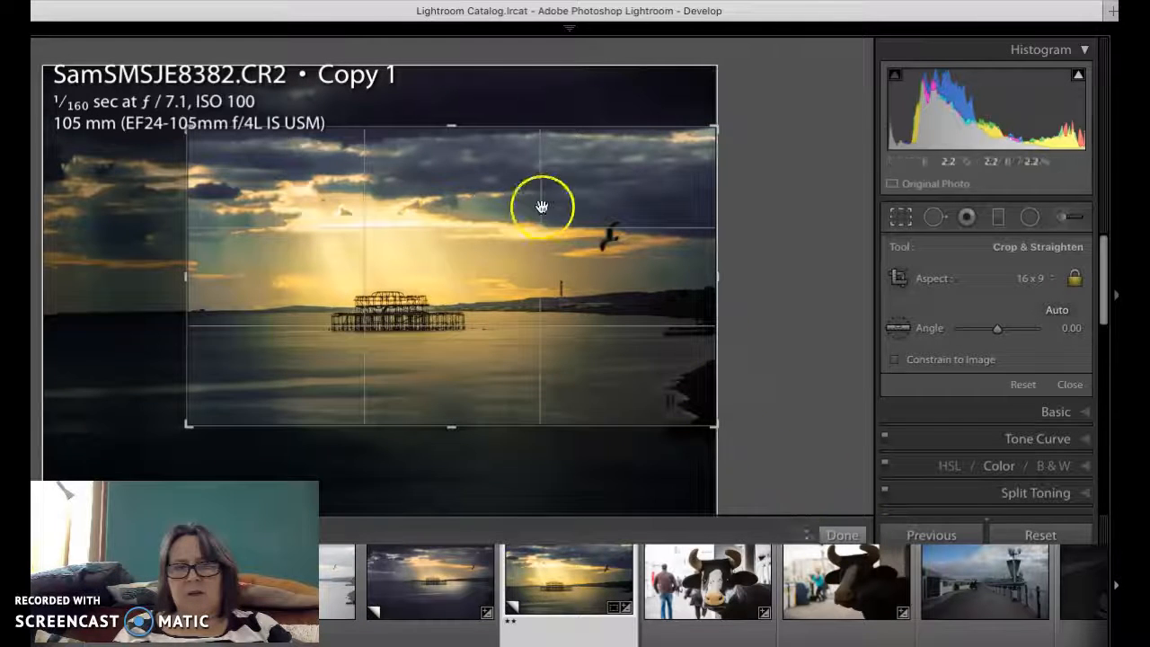
pyautogui.click(568, 351)
pyautogui.moveTo(568, 350); pyautogui.dragTo(570, 362)
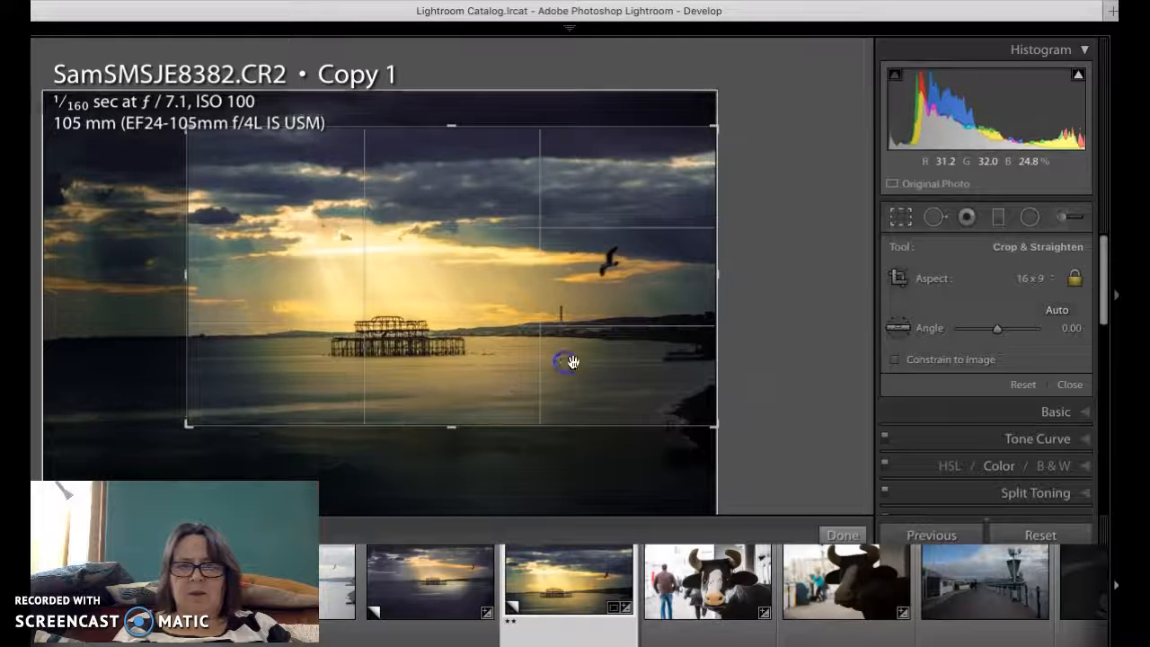
pyautogui.click(845, 535)
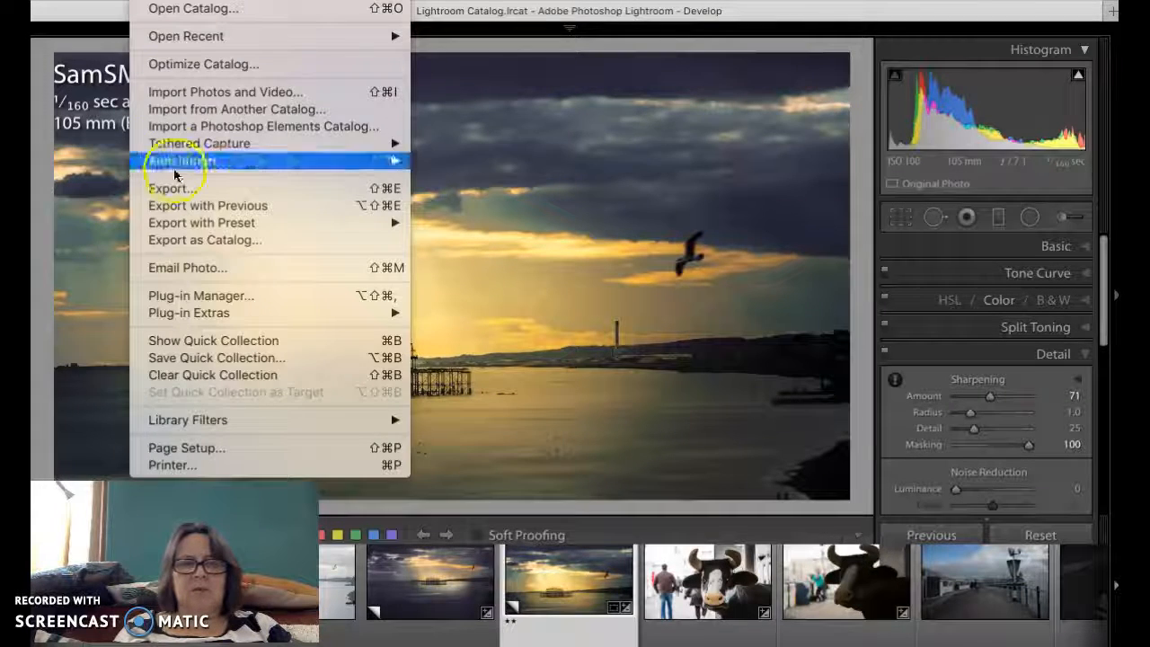
# Export the photo with the "best quality for FB" preset to the Desktop subfolder "For FB gallery April 16".
pyautogui.click(178, 192)
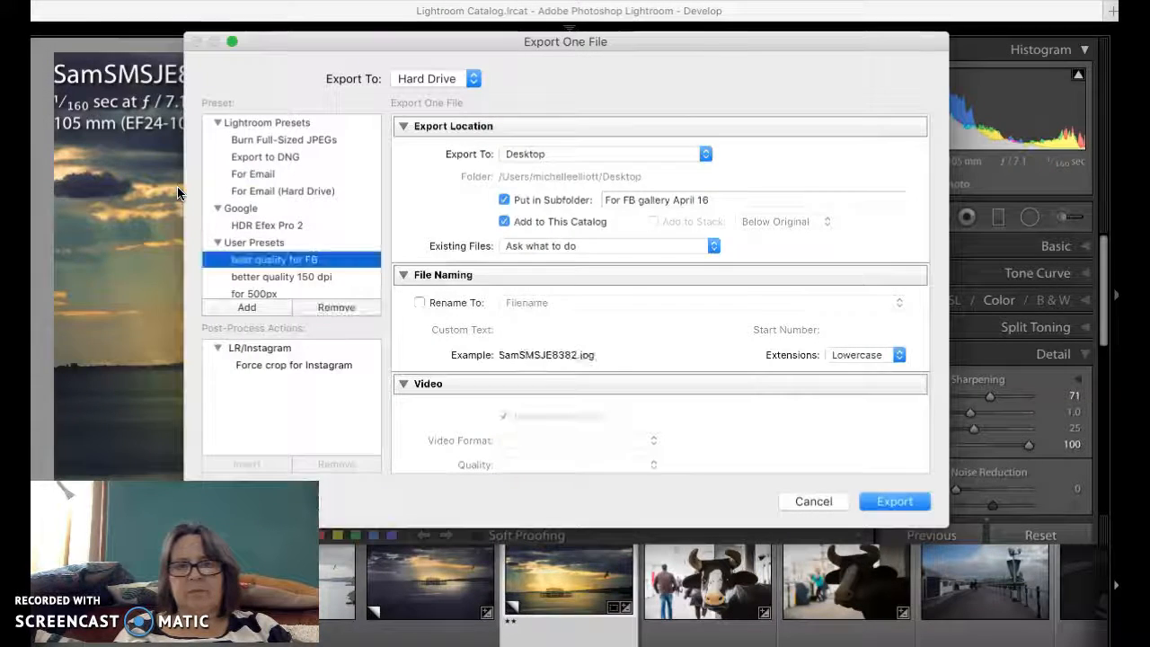
pyautogui.scroll(-5, 596, 352)
pyautogui.scroll(-6, 596, 356)
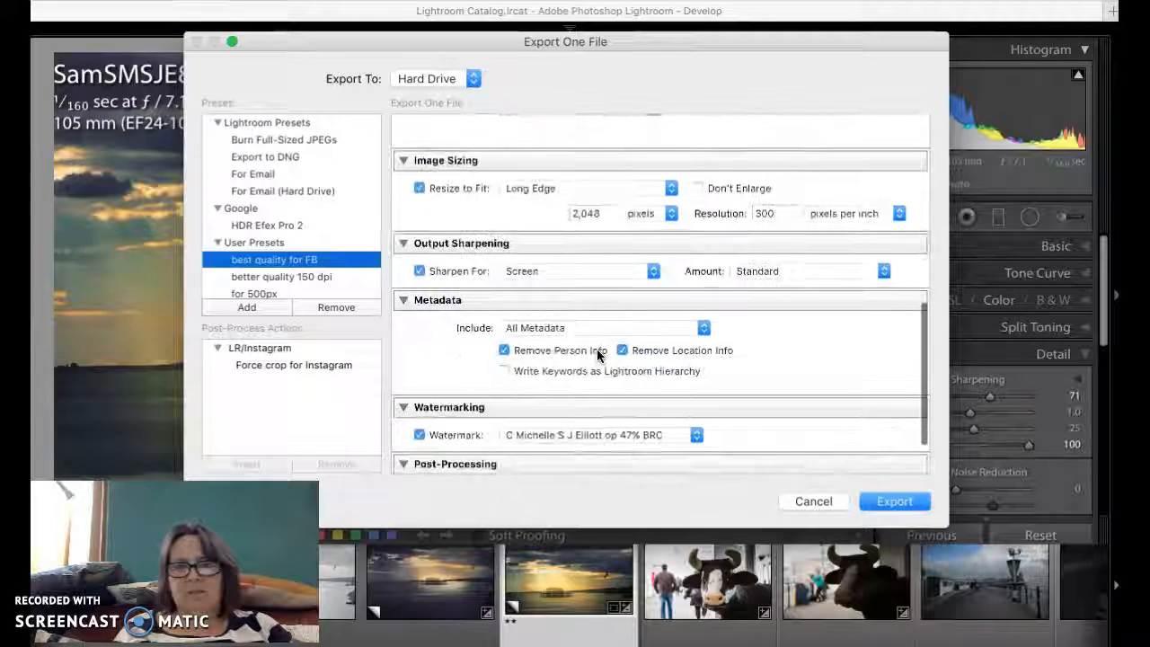
pyautogui.click(894, 502)
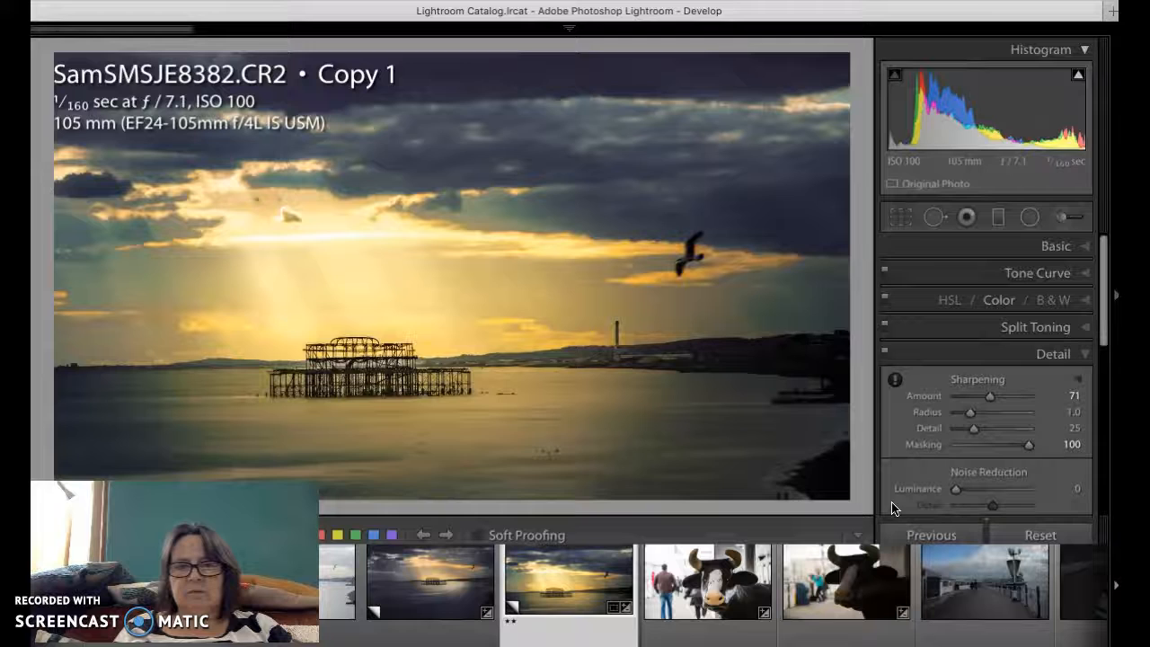
# Hide the adjustment panels to view the finished crop larger, and bring the filmstrip into view.
pyautogui.press('f')
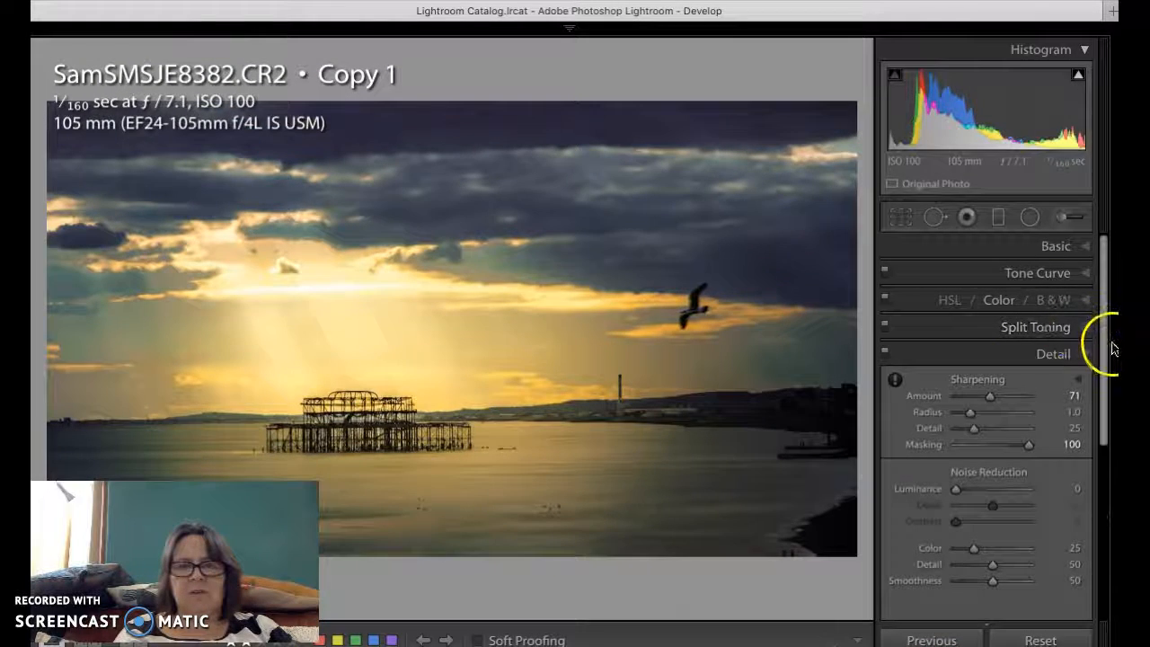
pyautogui.click(1115, 348)
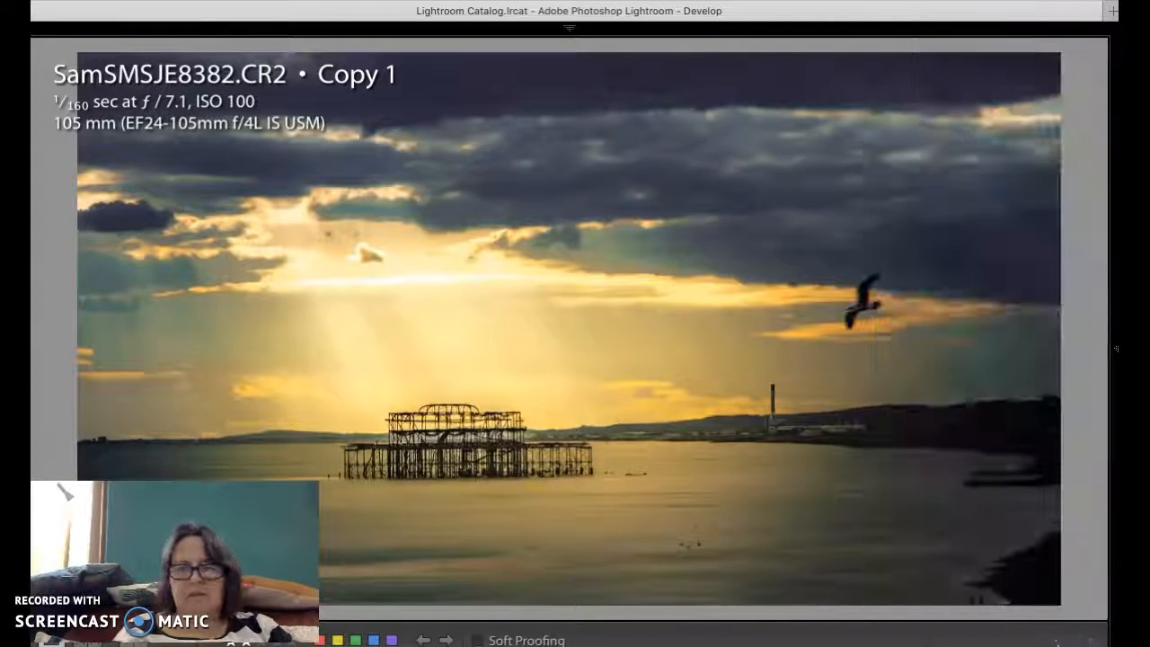
pyautogui.moveTo(569, 644)
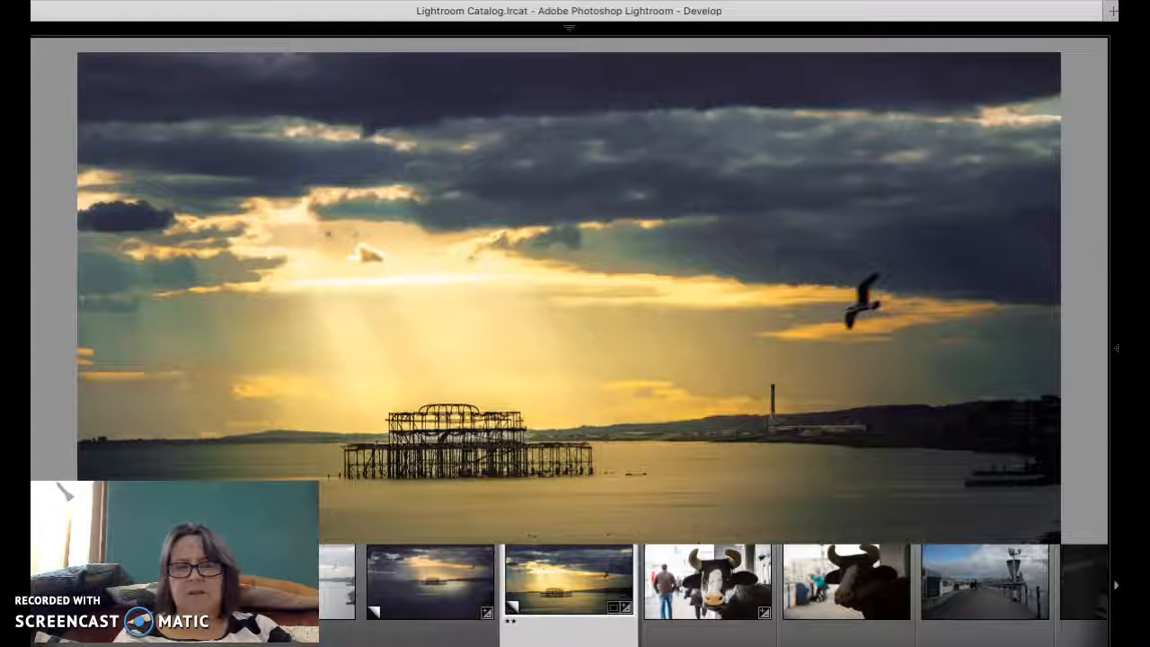